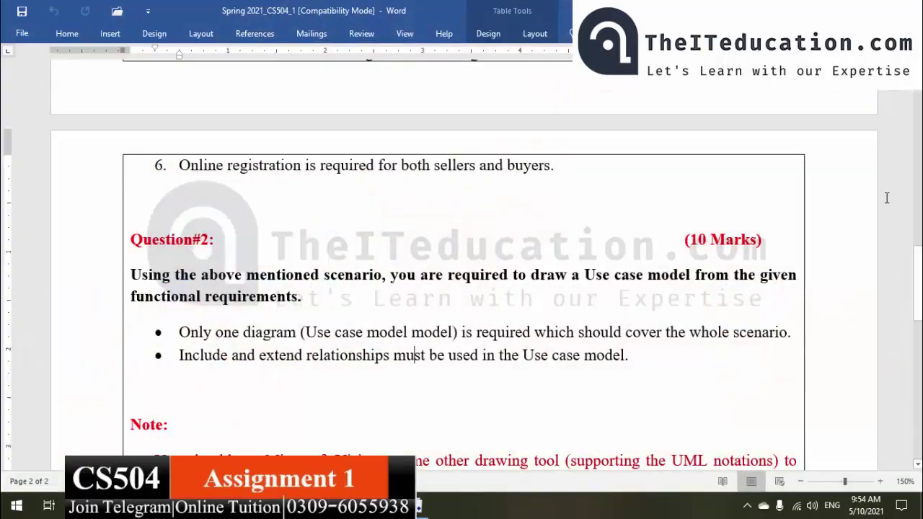
Scroll the CS504 assignment back to page 1 and highlight the course title in the header.
drag(915, 283, 918, 91)
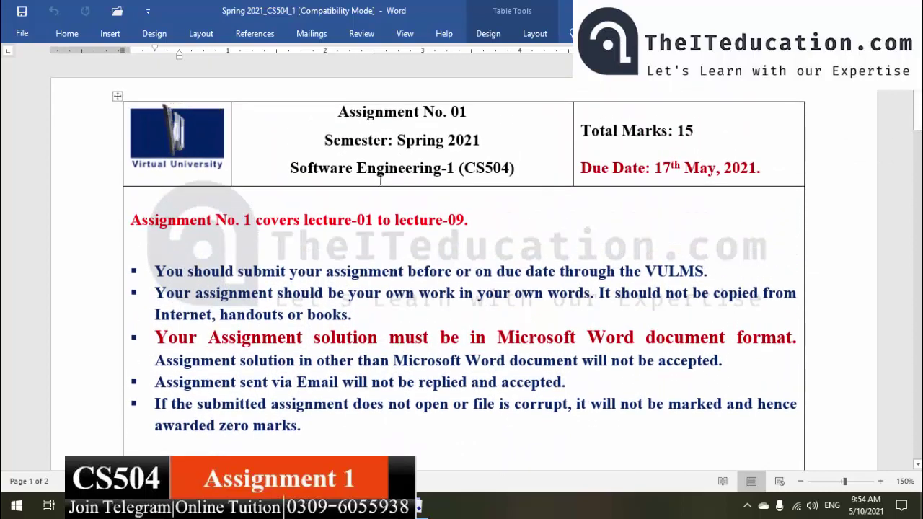
drag(291, 168, 514, 169)
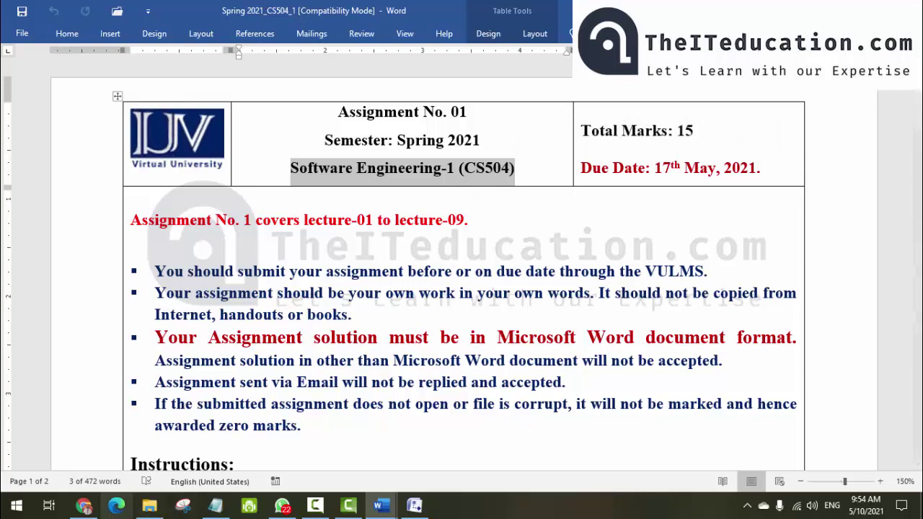
Bring up the CS504 Short Lectures article in the browser and scroll through it.
mouse_move(84, 504)
click(83, 440)
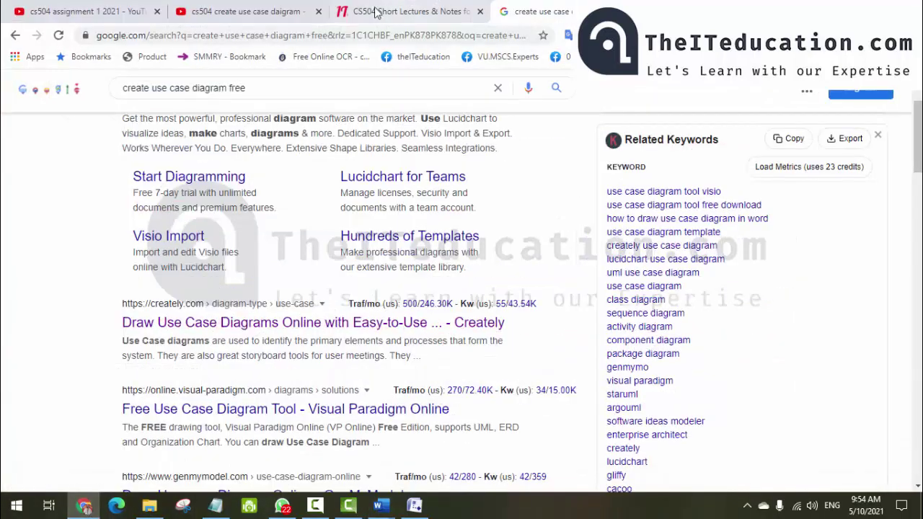
click(375, 13)
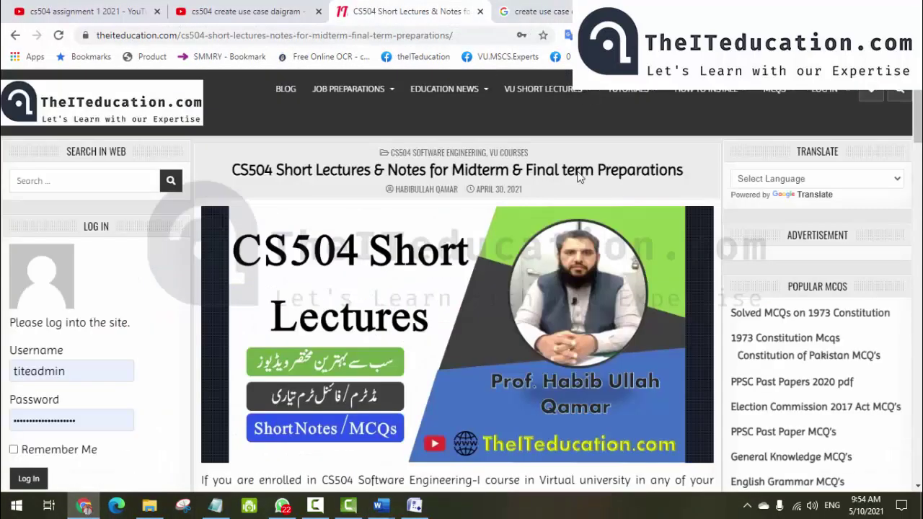
click(474, 40)
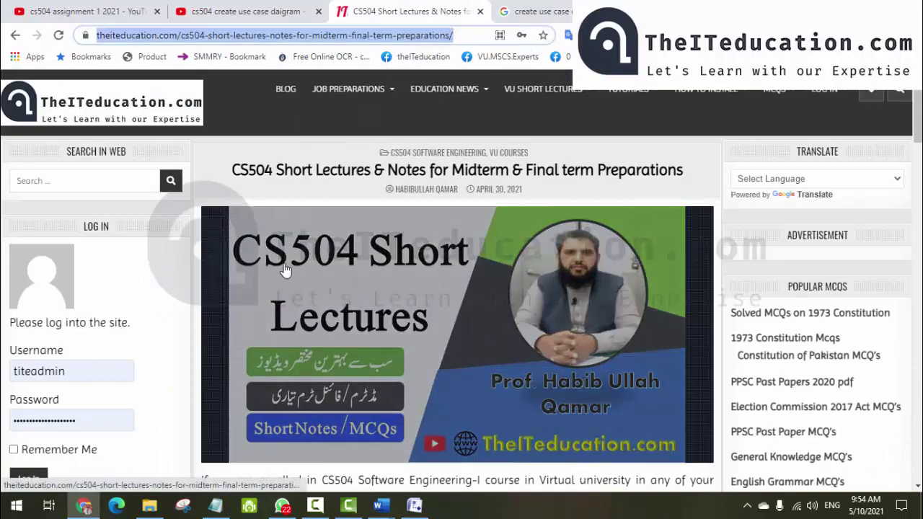
scroll(458, 310, down, 10)
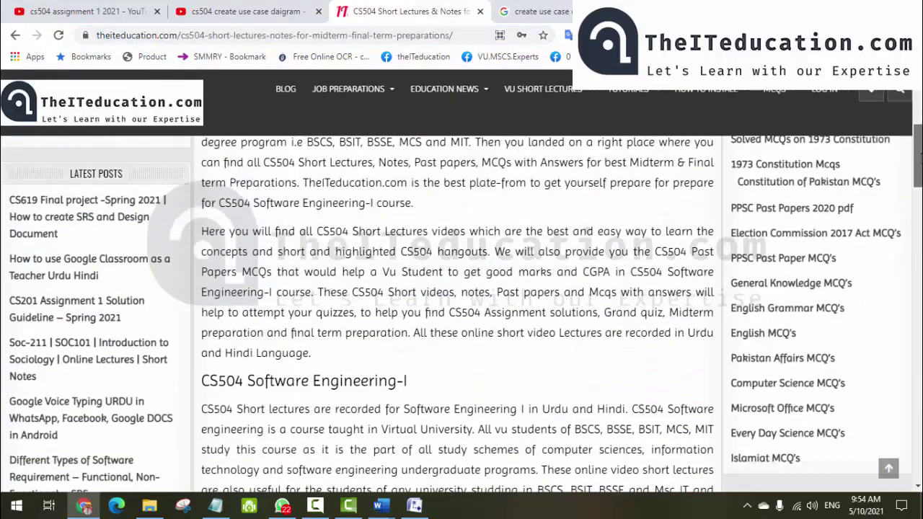
scroll(457, 311, down, 3)
scroll(458, 310, down, 5)
scroll(766, 252, down, 5)
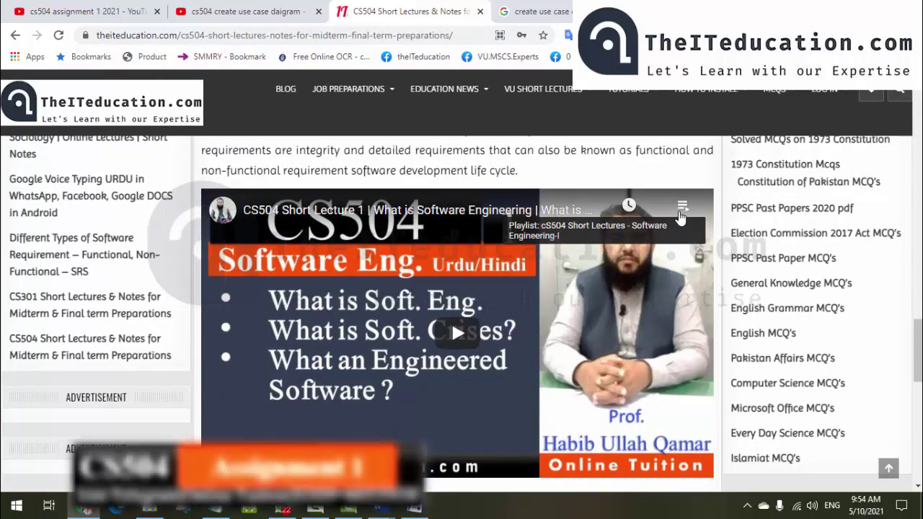
Browse the embedded video's playlist, then go to the YouTube results for 'cs504 assignment 1 2021'.
click(683, 207)
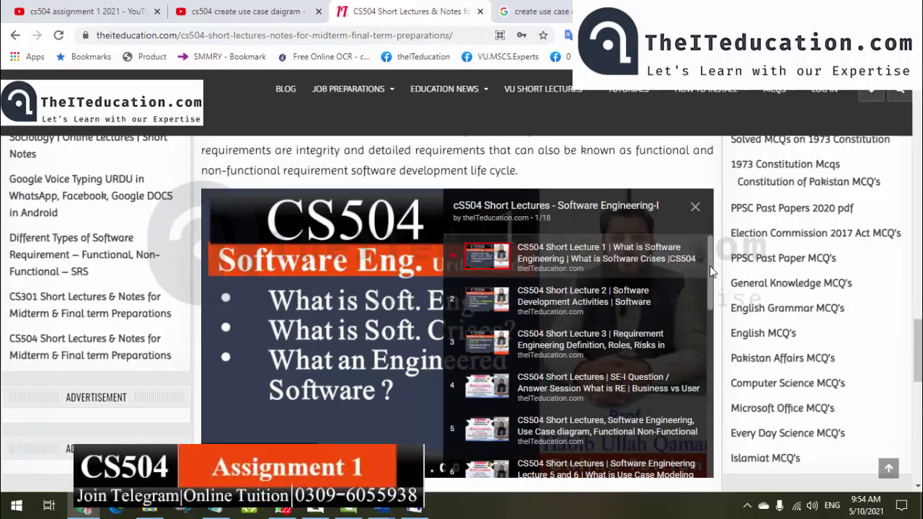
drag(708, 257, 721, 414)
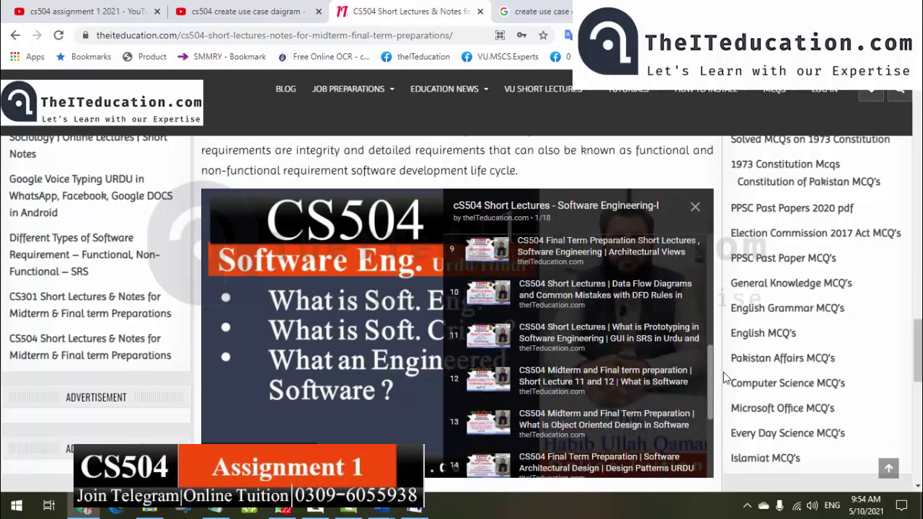
drag(722, 416, 697, 232)
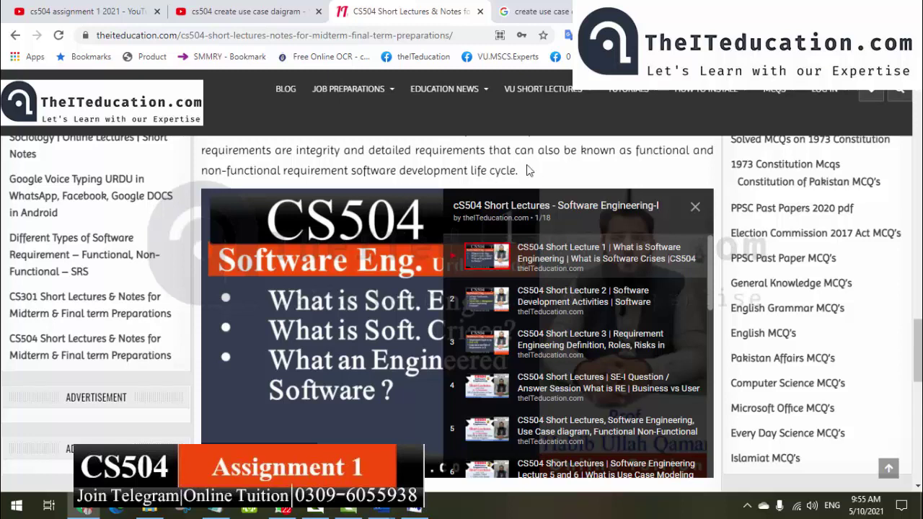
click(456, 37)
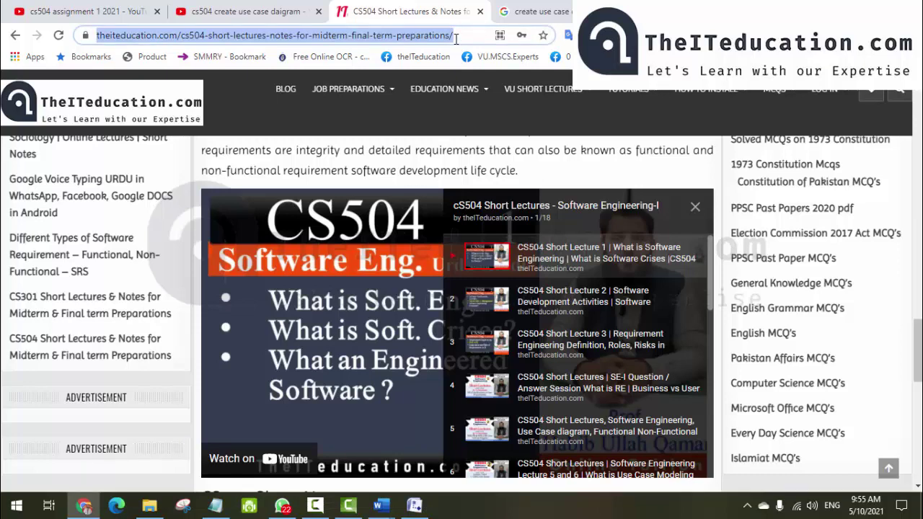
mouse_move(917, 326)
mouse_down()
mouse_move(919, 367)
mouse_move(917, 359)
mouse_up()
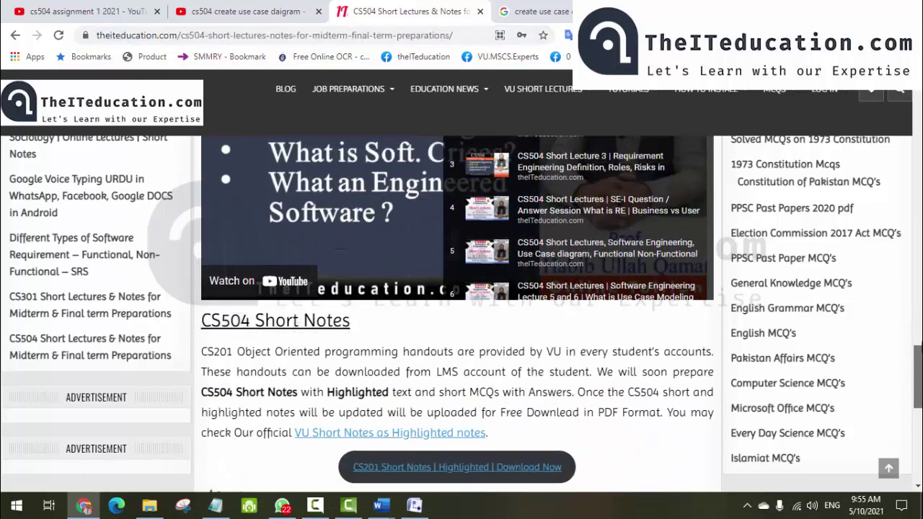
scroll(433, 324, down, 2)
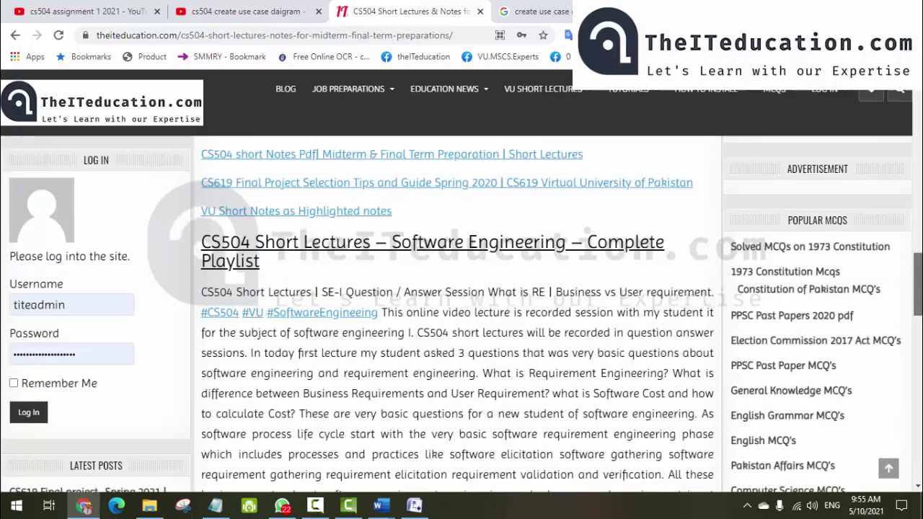
drag(918, 385, 918, 101)
click(81, 11)
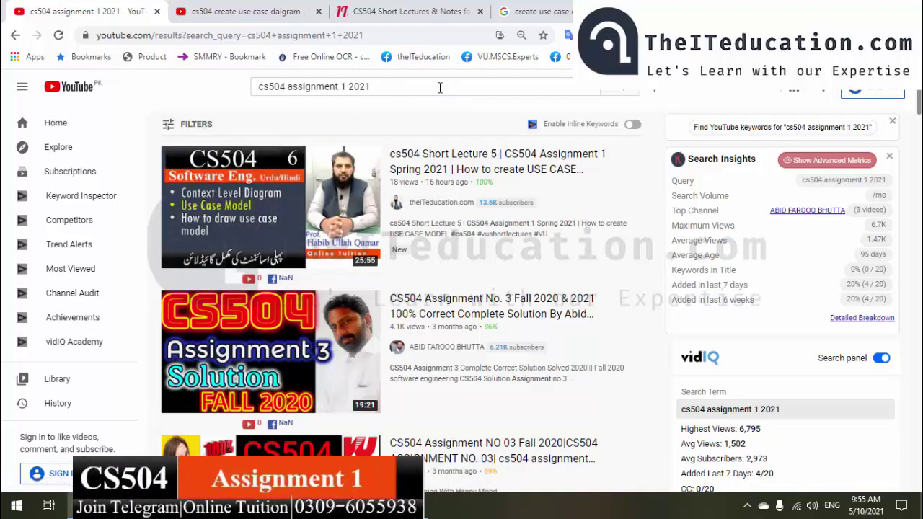
Look through the YouTube results for 'cs504 create use case daigram', then return to Word.
click(252, 9)
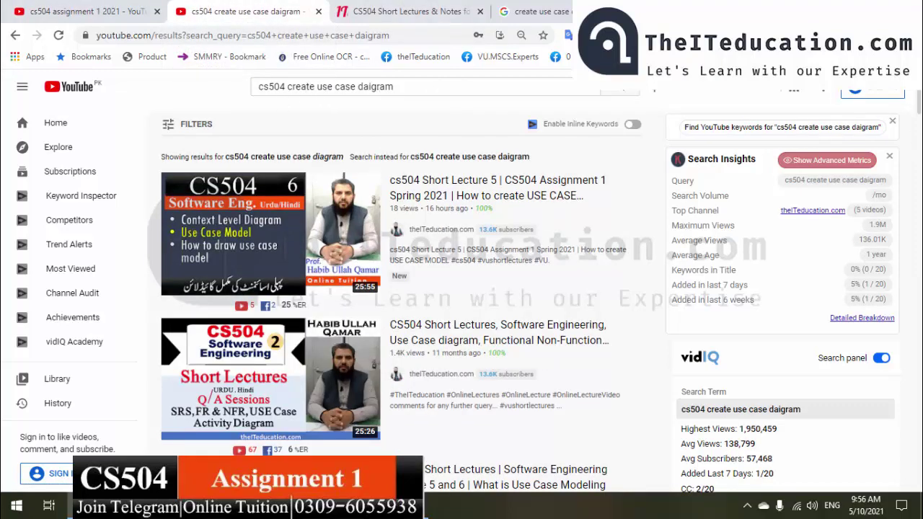
scroll(470, 148, down, 2)
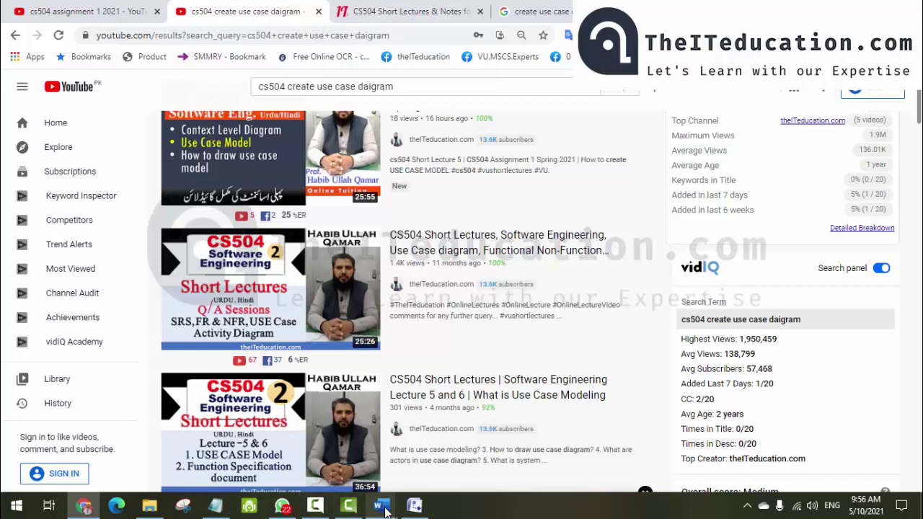
mouse_move(385, 510)
click(254, 461)
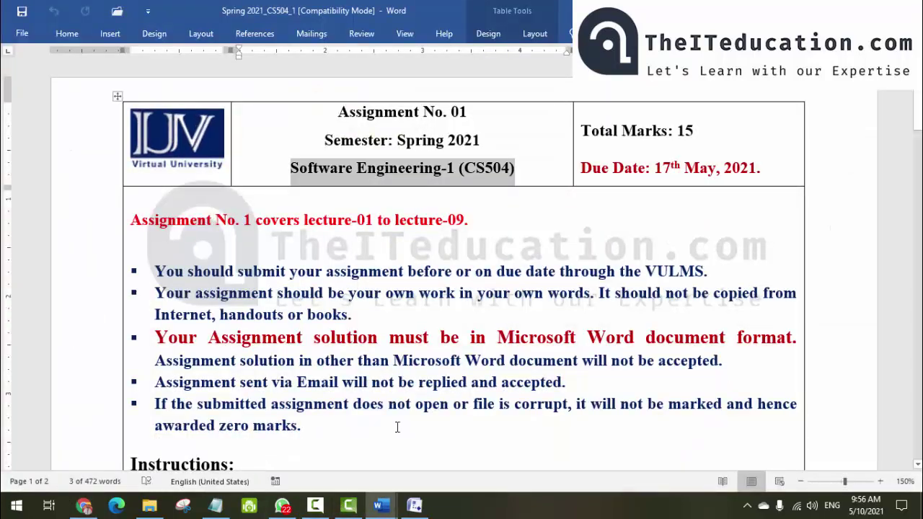
click(399, 348)
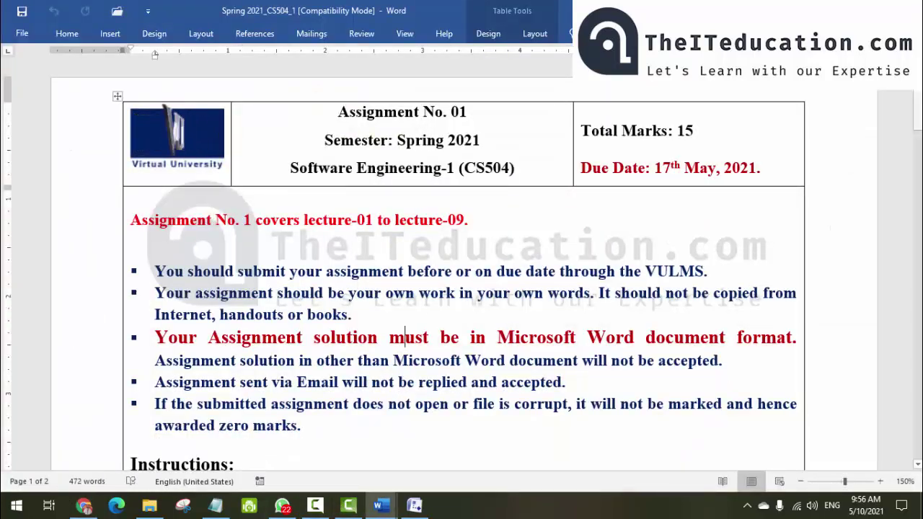
scroll(462, 289, down, 4)
scroll(462, 288, down, 5)
scroll(462, 289, down, 2)
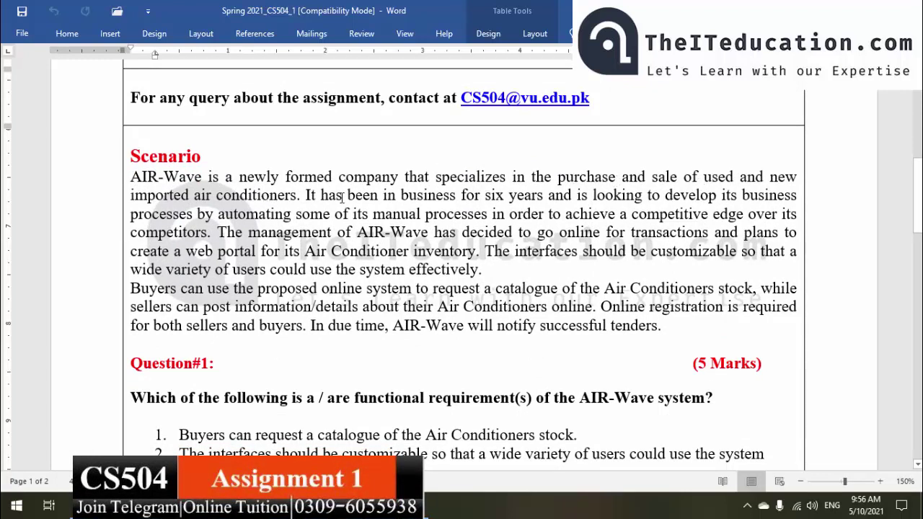
drag(306, 194, 411, 252)
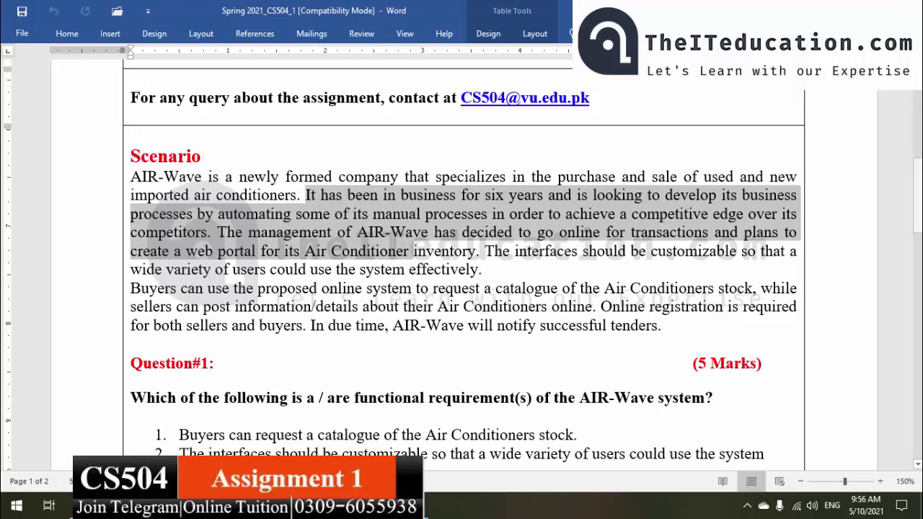
drag(919, 215, 919, 223)
scroll(504, 325, down, 2)
click(366, 349)
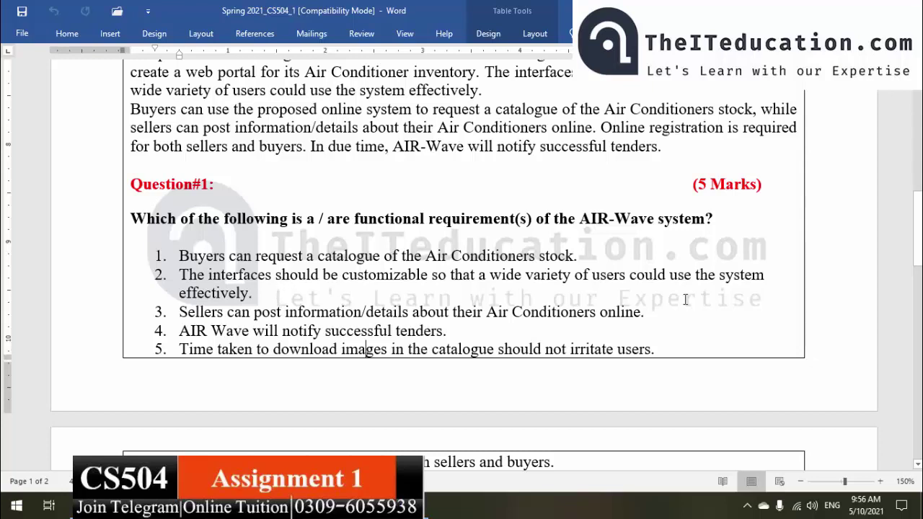
drag(918, 225, 918, 235)
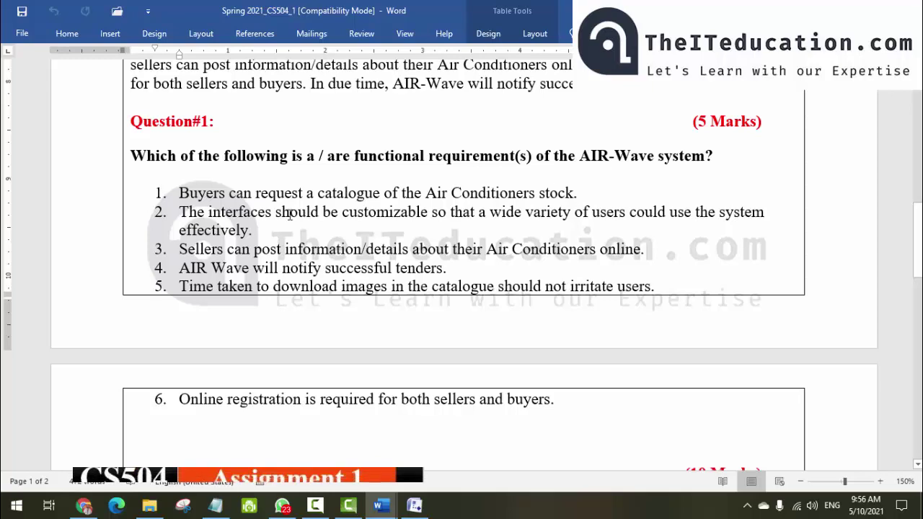
drag(918, 241, 918, 277)
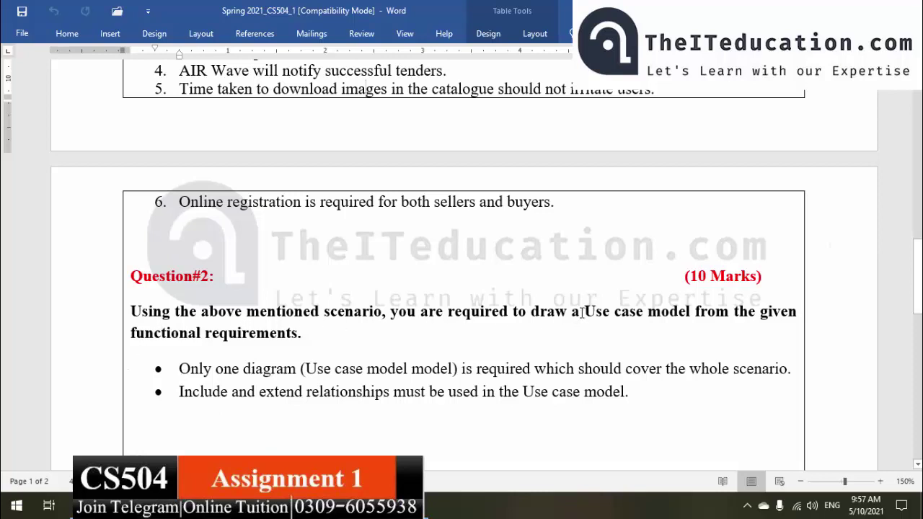
drag(582, 311, 687, 312)
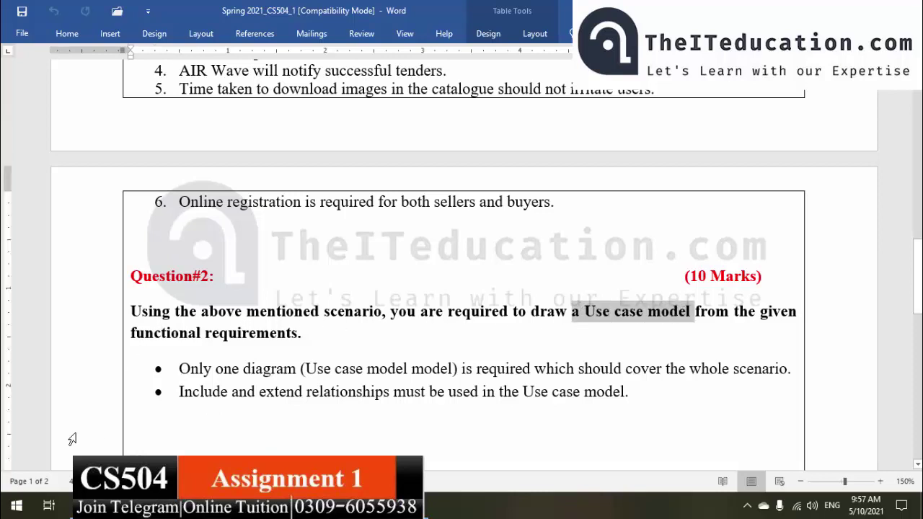
drag(173, 371, 481, 371)
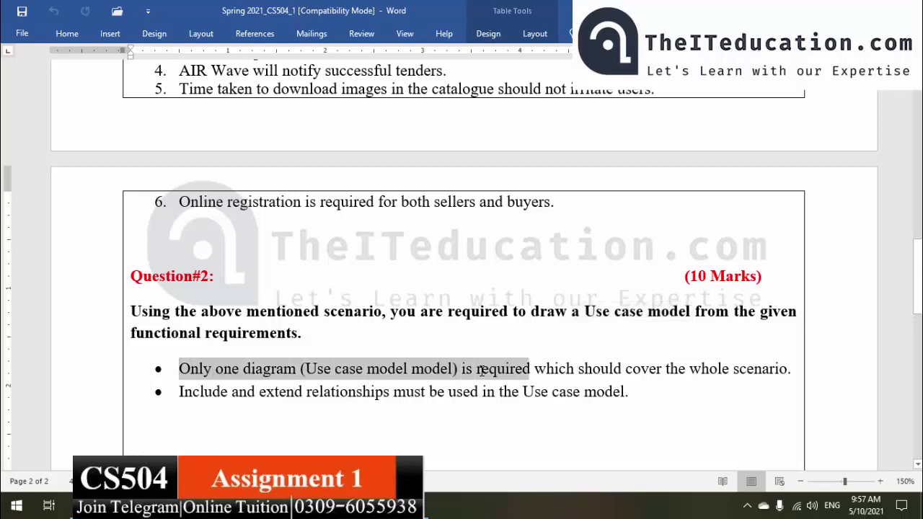
click(212, 413)
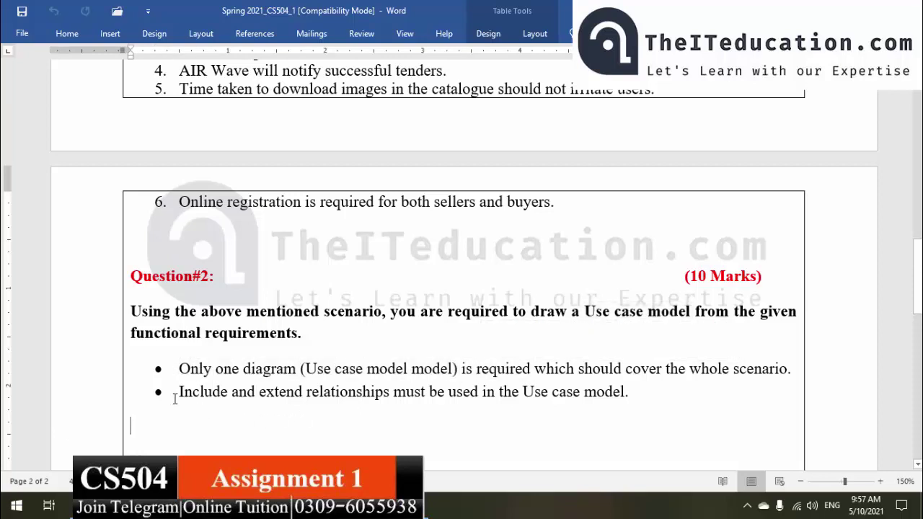
drag(175, 399, 275, 395)
click(275, 395)
drag(917, 278, 917, 245)
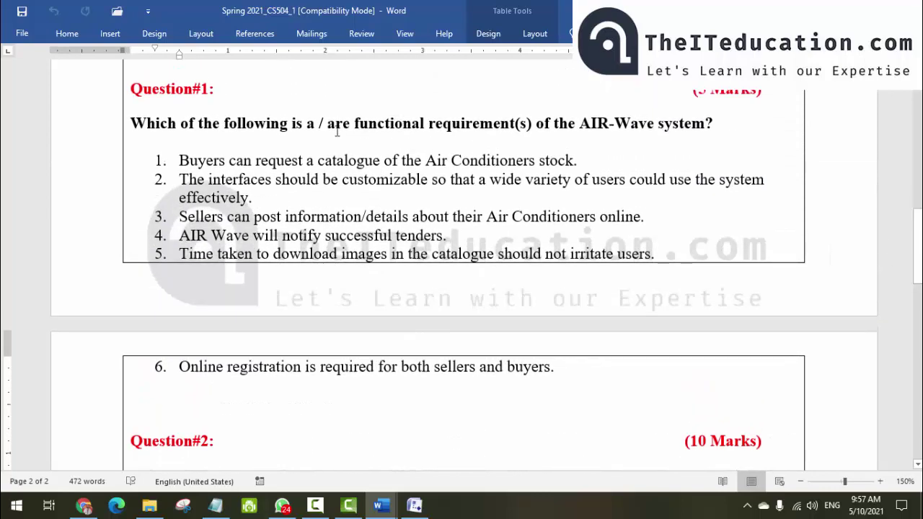
click(375, 124)
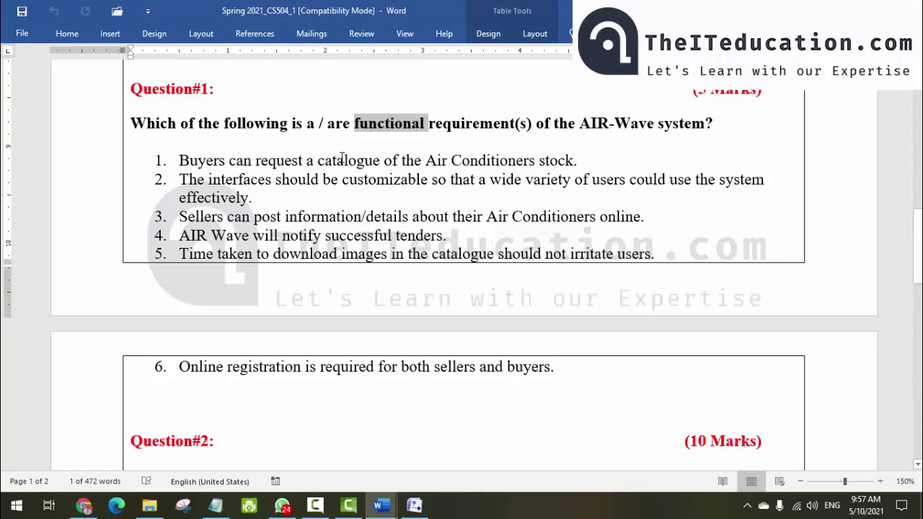
click(206, 161)
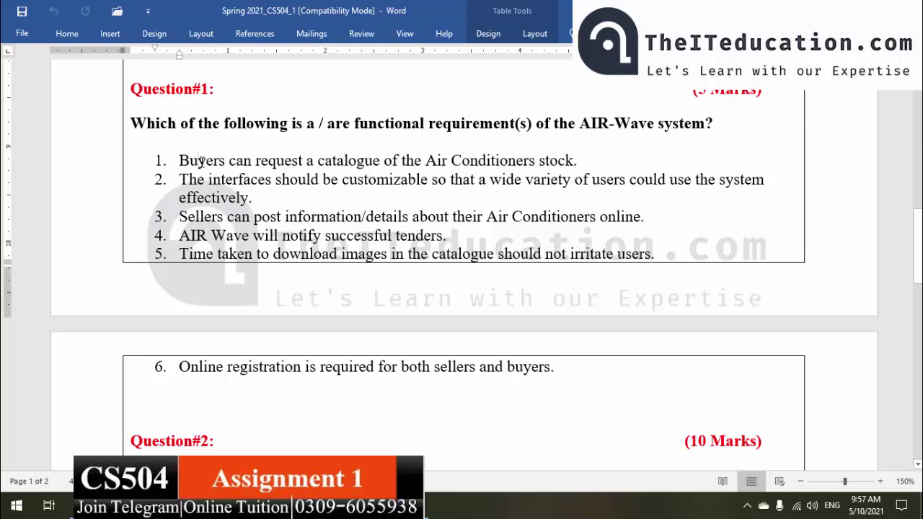
Bold 'Buyers' and 'request a catalogue' in item 1.
double_click(201, 160)
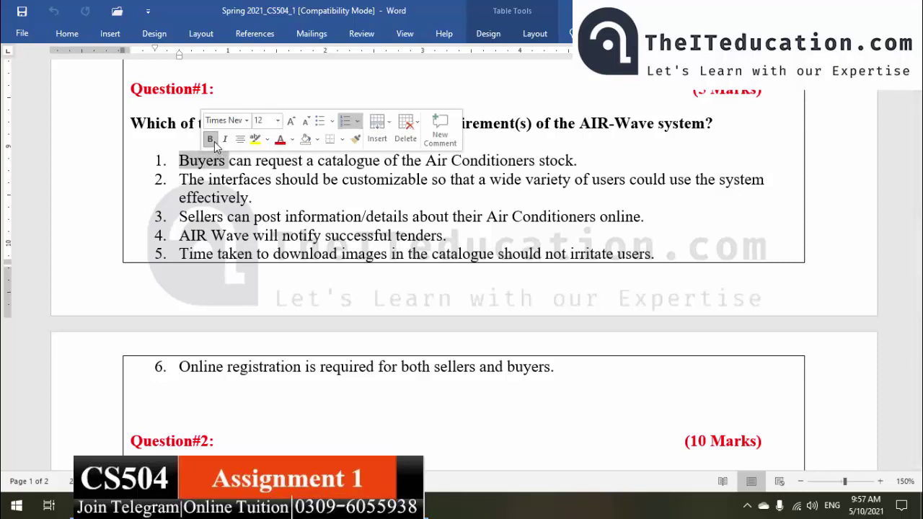
click(213, 142)
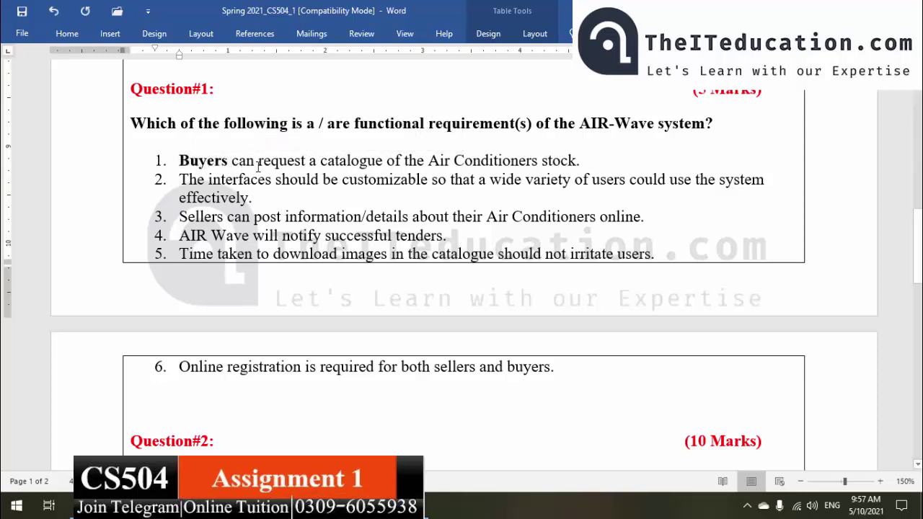
drag(258, 165, 370, 163)
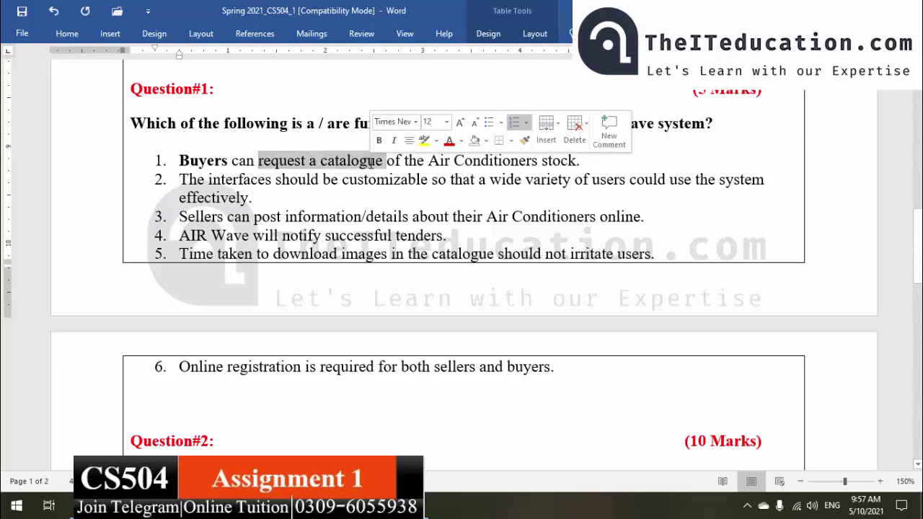
click(378, 140)
click(312, 191)
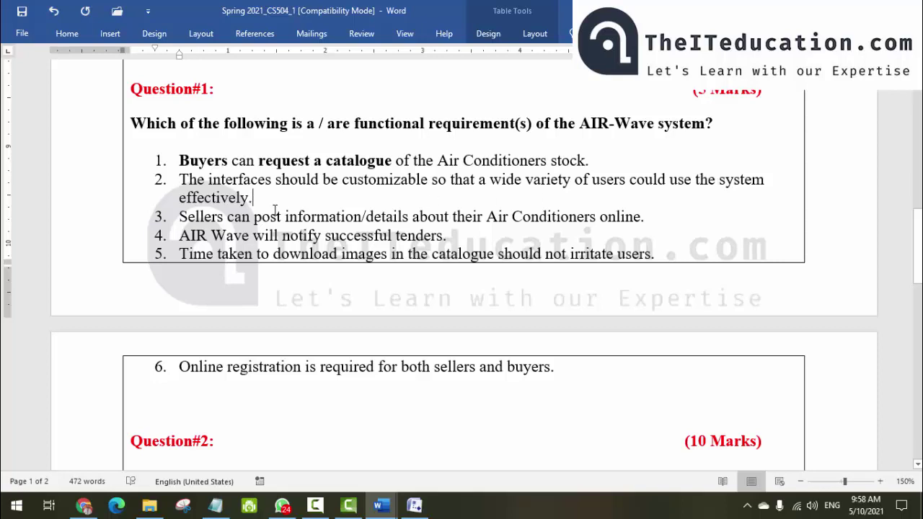
Append '(Non FR)' after 'effectively.' at the end of item 2.
drag(182, 179, 298, 201)
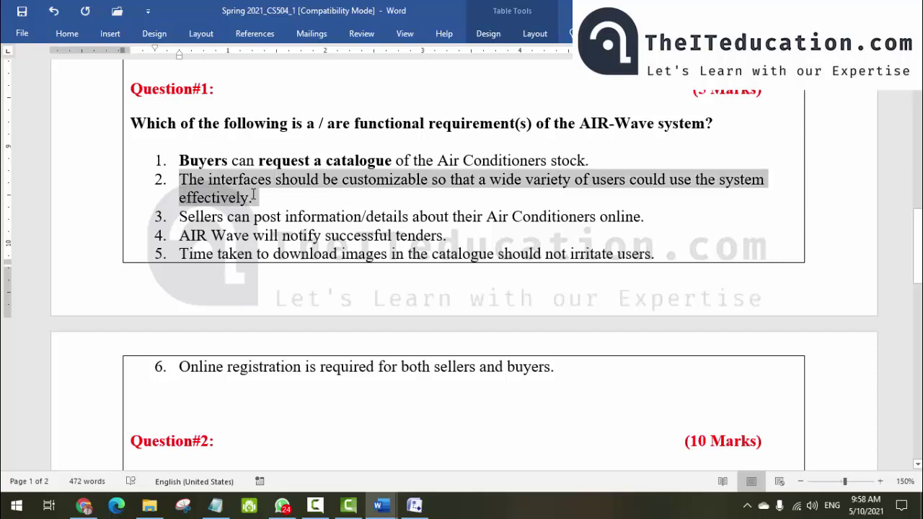
click(281, 199)
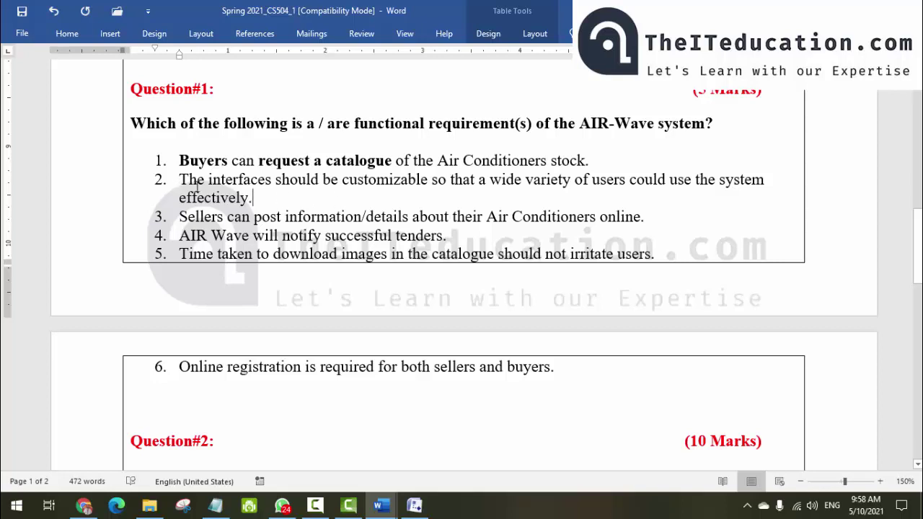
double_click(608, 181)
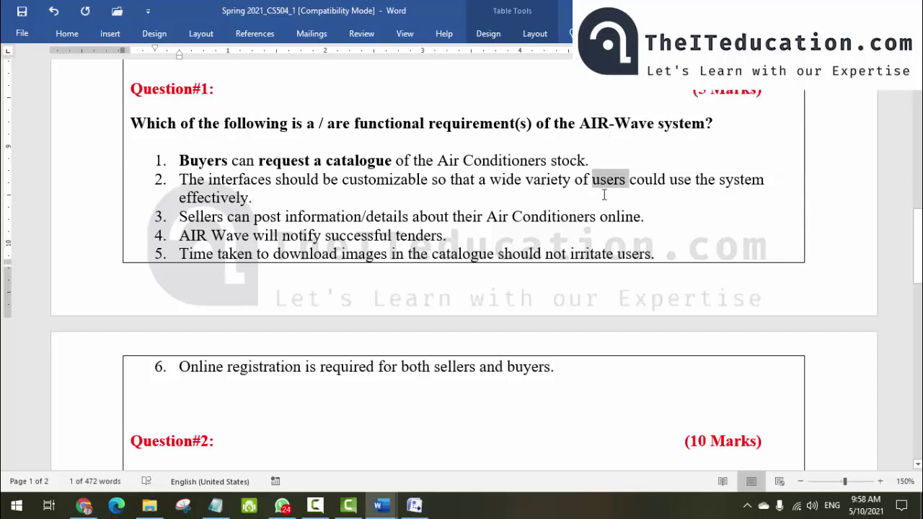
click(605, 195)
double_click(606, 180)
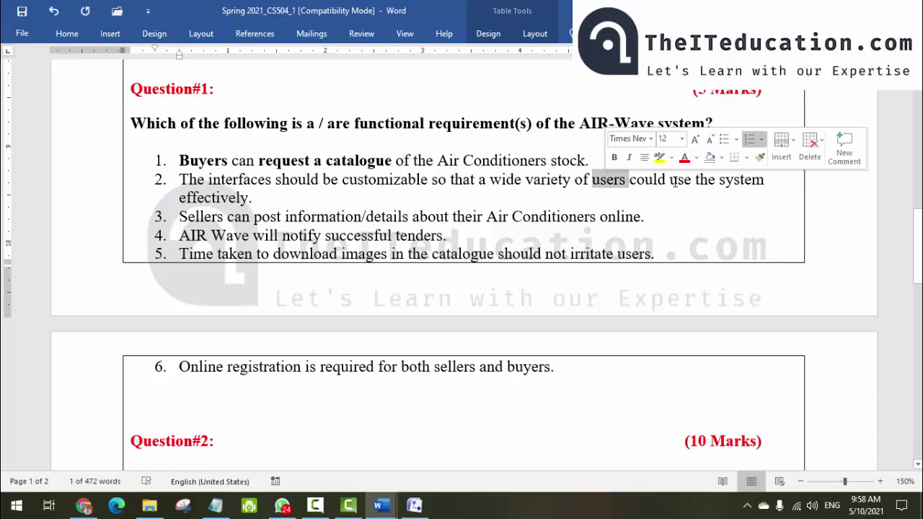
double_click(215, 196)
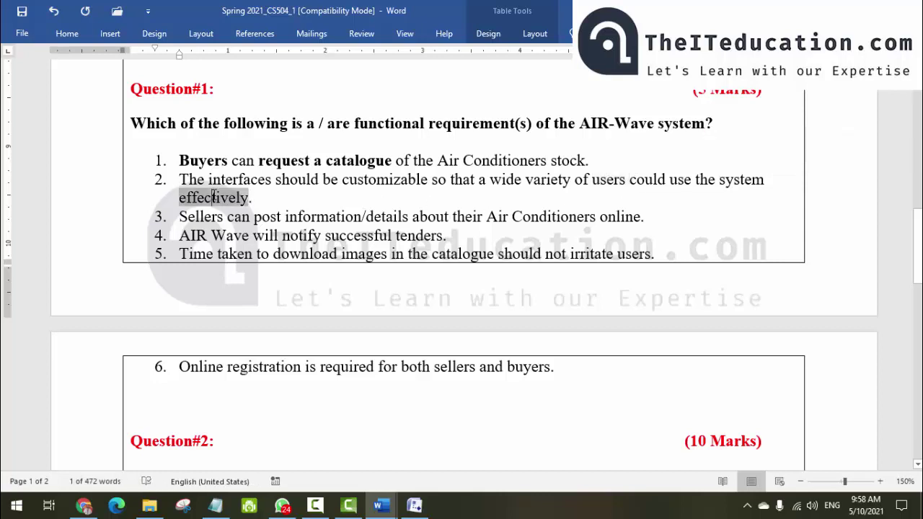
shift+click(593, 185)
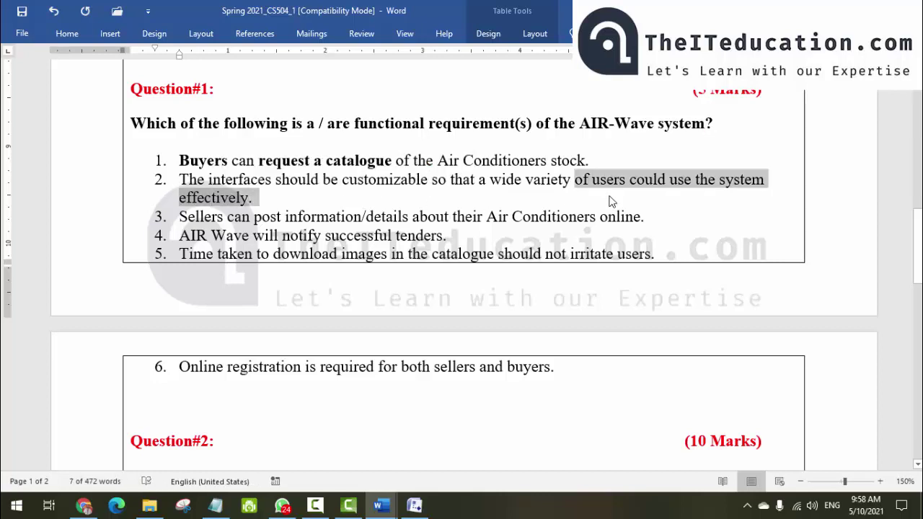
click(607, 195)
drag(601, 184, 607, 193)
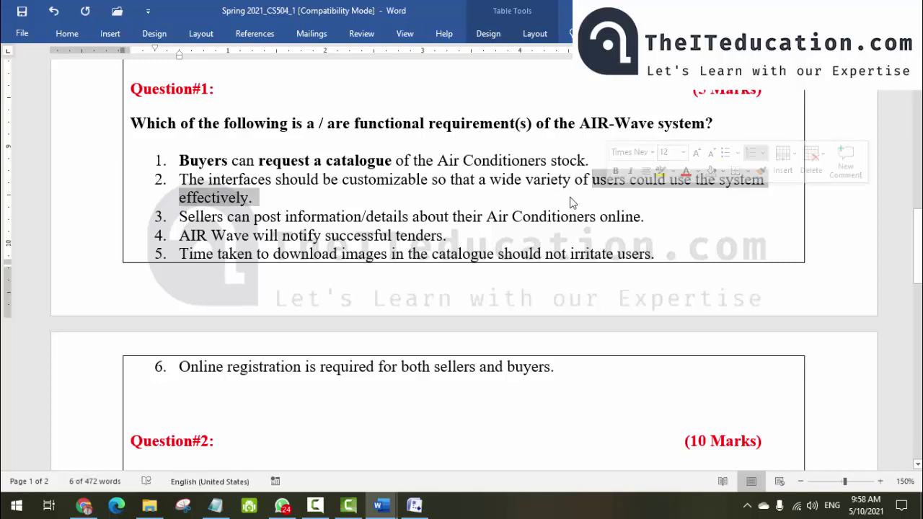
click(636, 188)
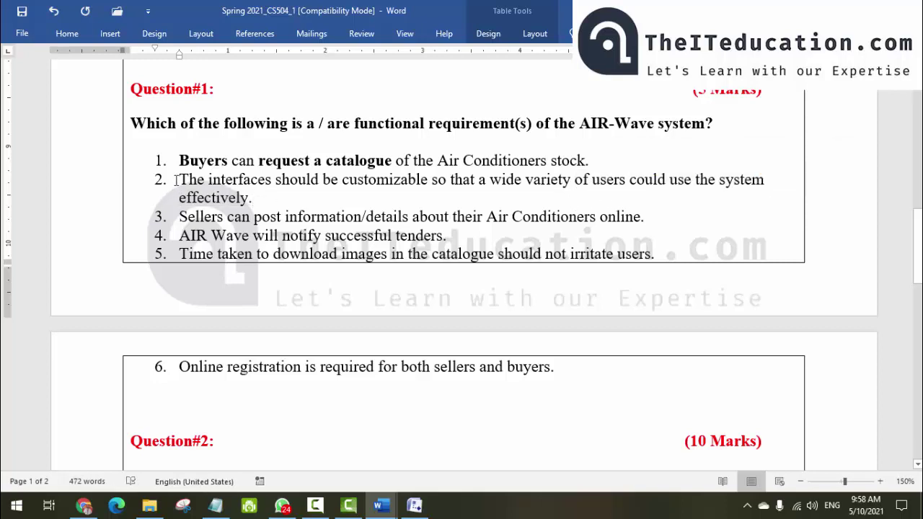
drag(177, 180, 257, 198)
click(280, 203)
text((N)
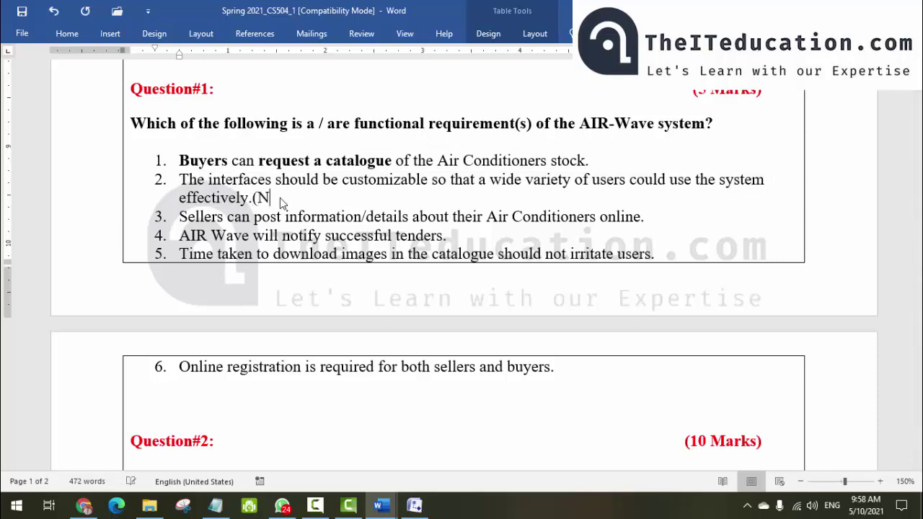
text(on FR))
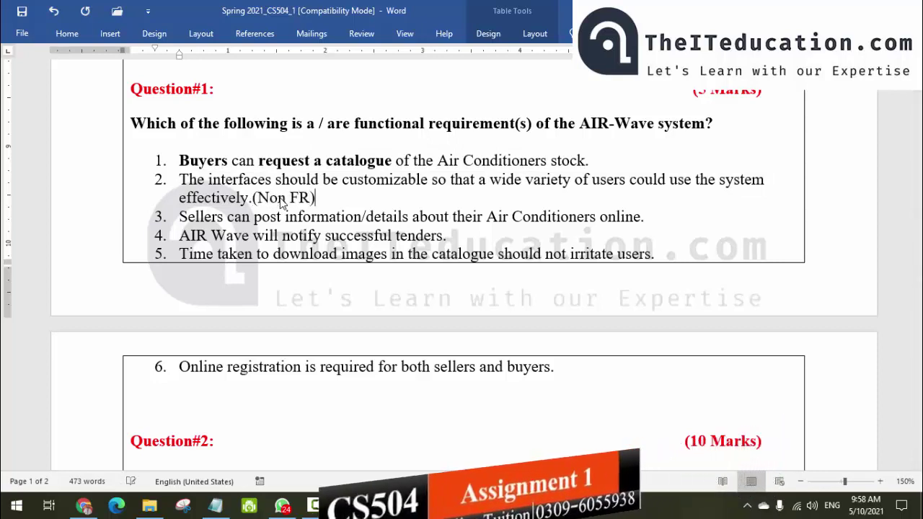
click(234, 216)
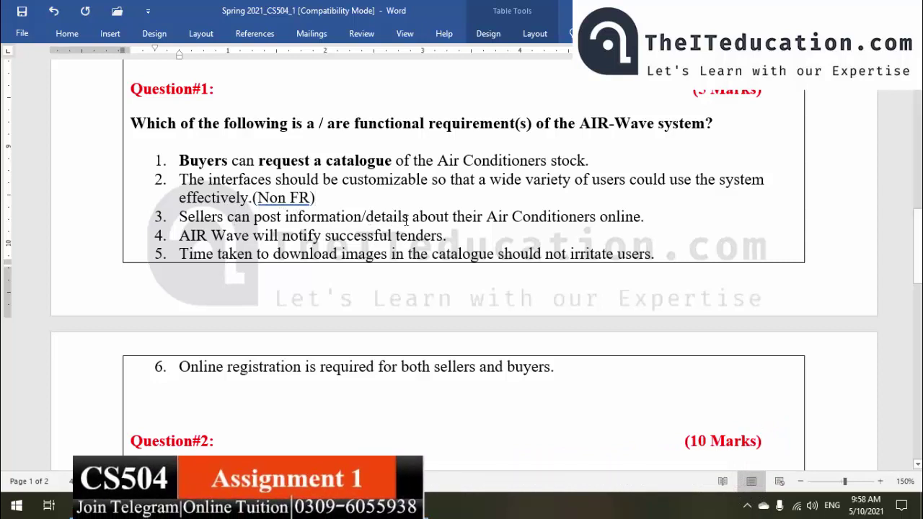
Bold 'Sellers' and 'post information/details' in item 3.
double_click(188, 216)
click(196, 195)
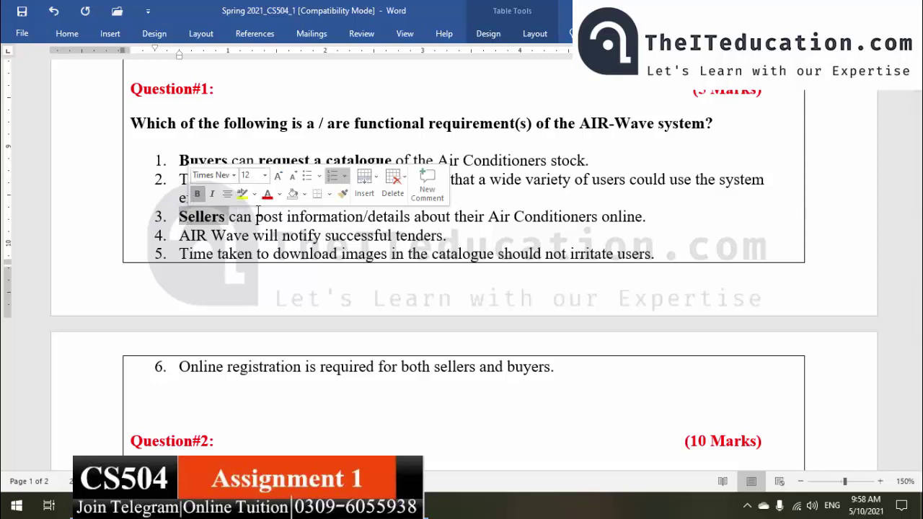
drag(255, 217, 411, 216)
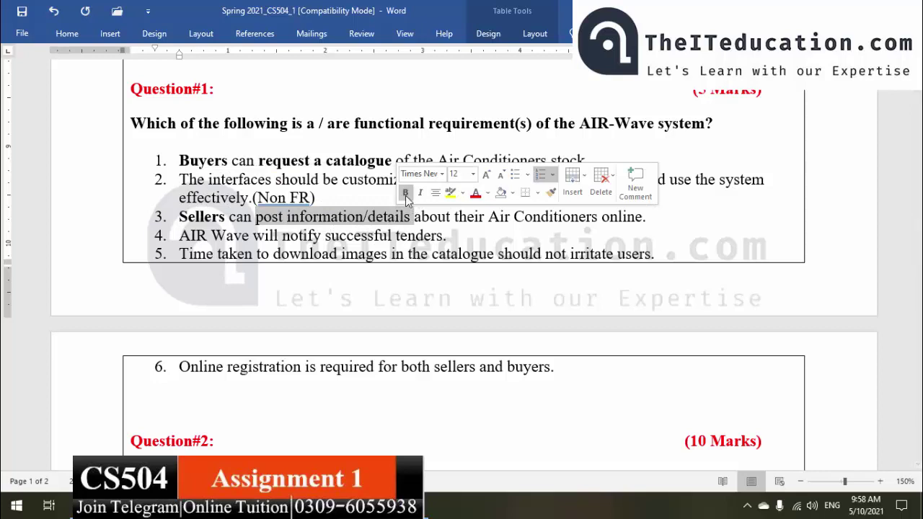
click(406, 194)
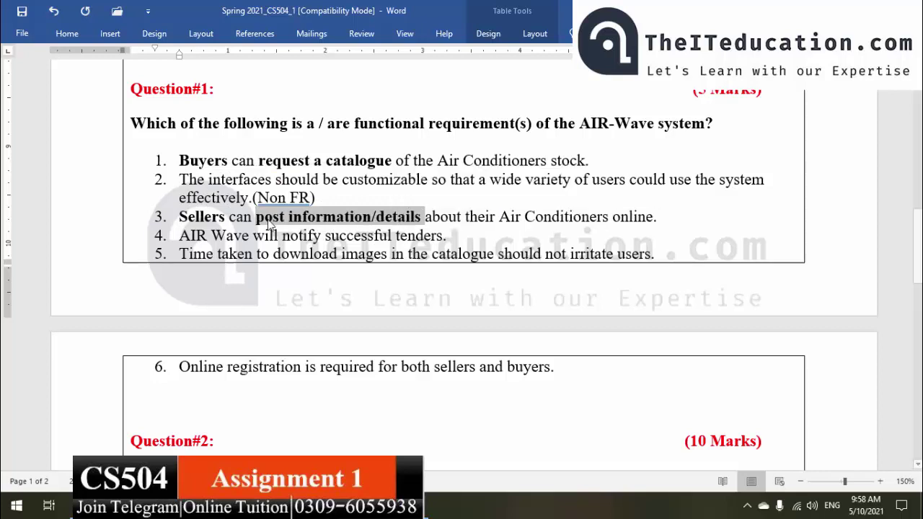
click(205, 219)
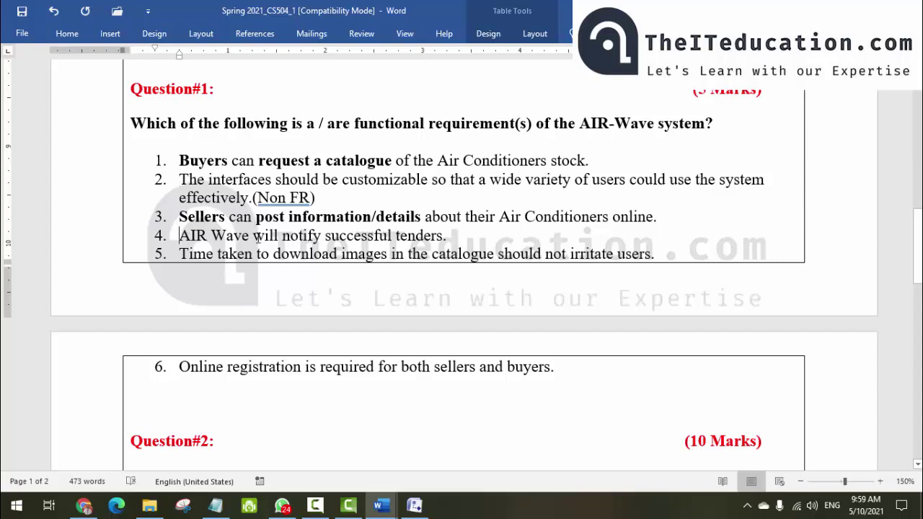
Bold 'AIR Wave' and 'notify successful tenders.' in item 4, then place the cursor after item 5.
drag(180, 236, 245, 236)
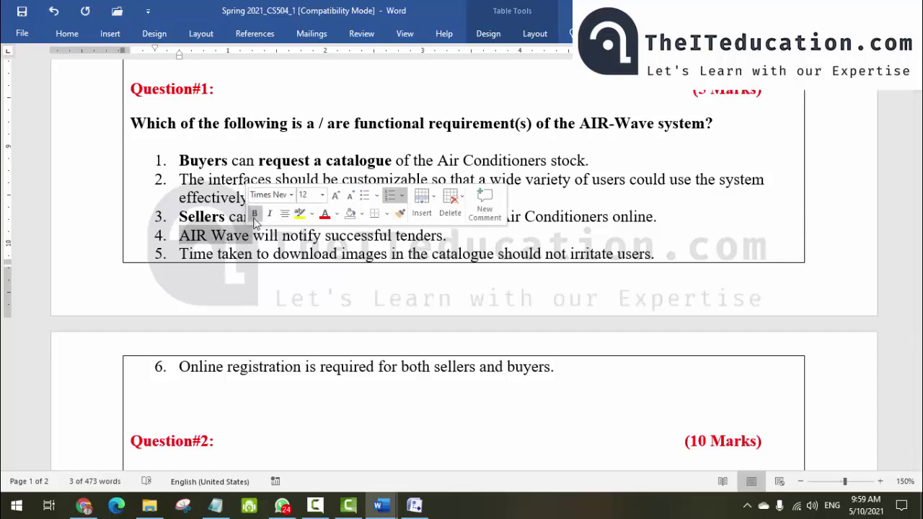
click(253, 214)
click(289, 235)
drag(286, 236, 448, 235)
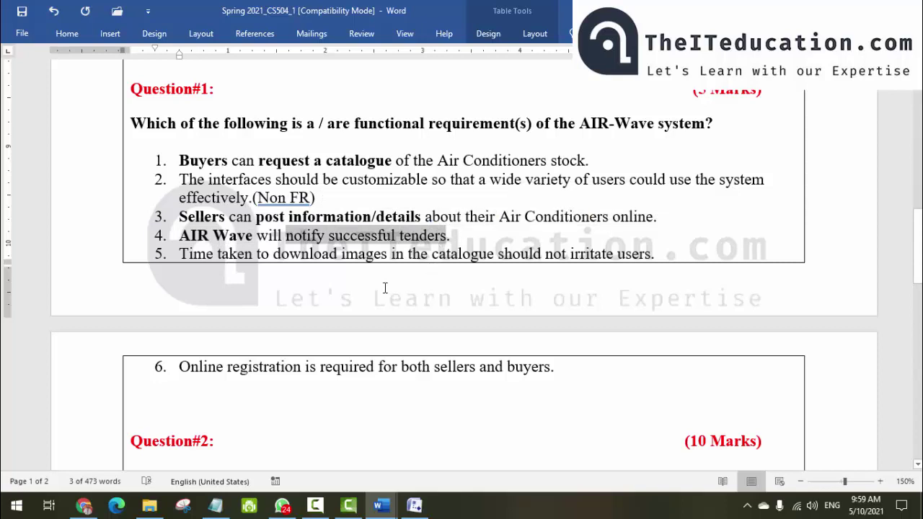
key(ctrl+b)
click(317, 288)
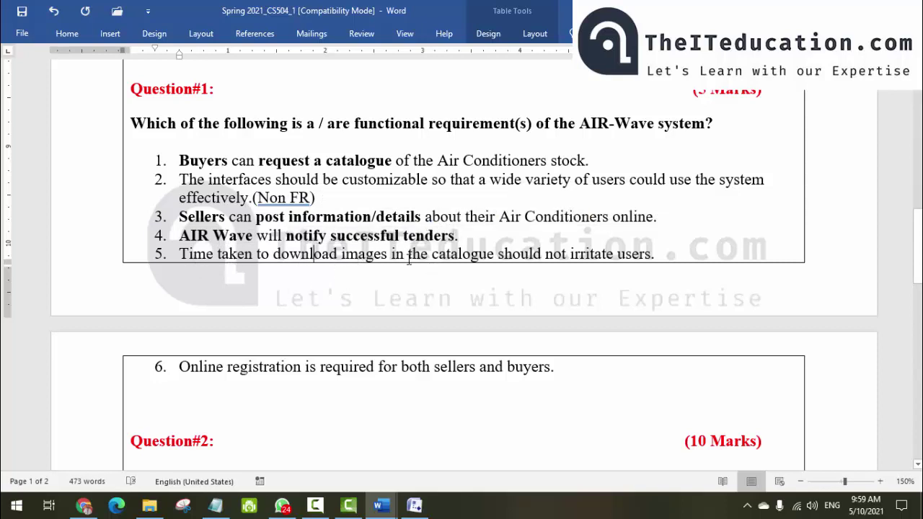
drag(545, 254, 588, 282)
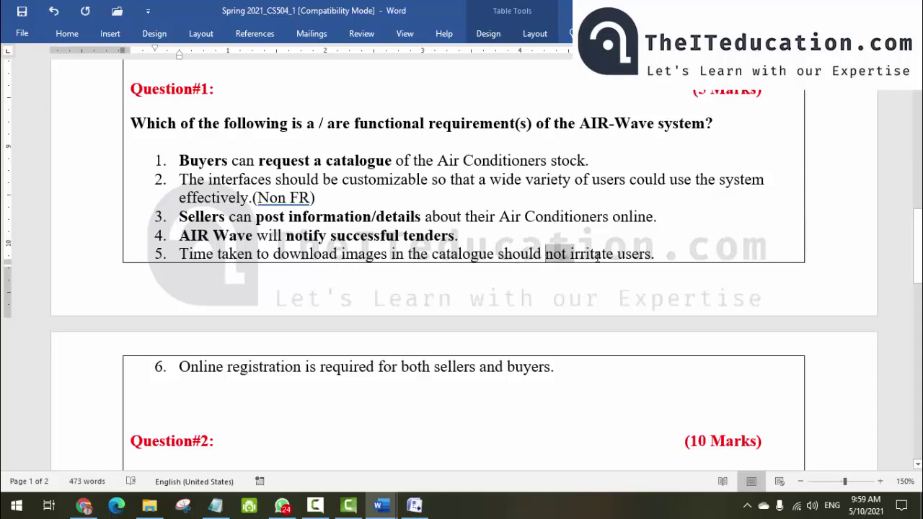
click(686, 254)
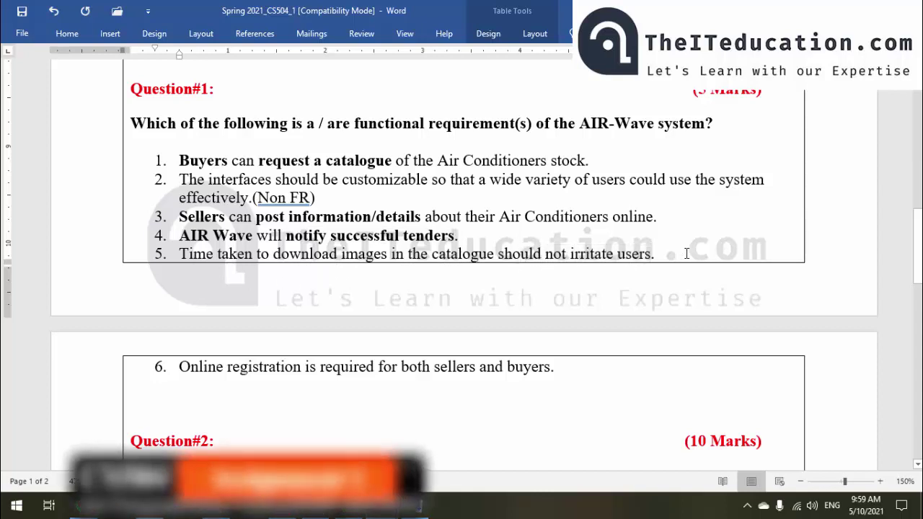
Add a bold '(Non FR)' note to the end of item 5.
text(()
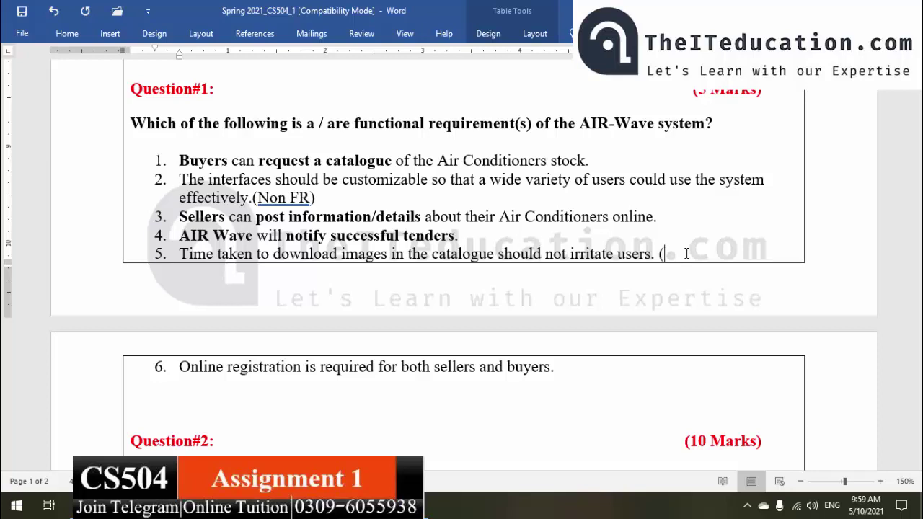
text(Non FR)
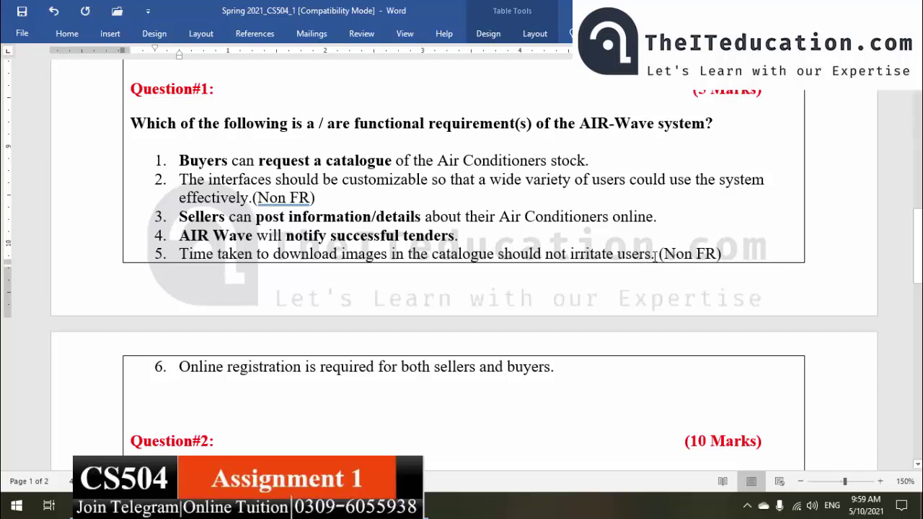
drag(657, 254, 722, 252)
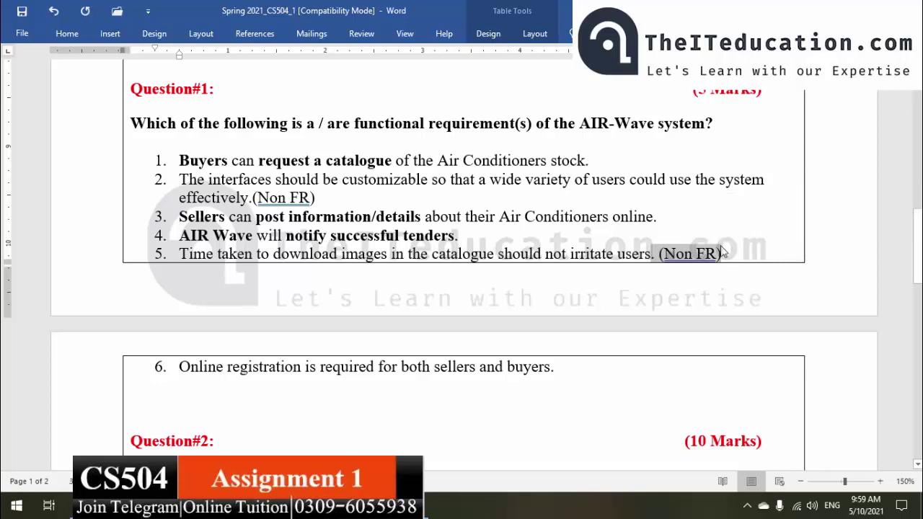
key(ctrl+b)
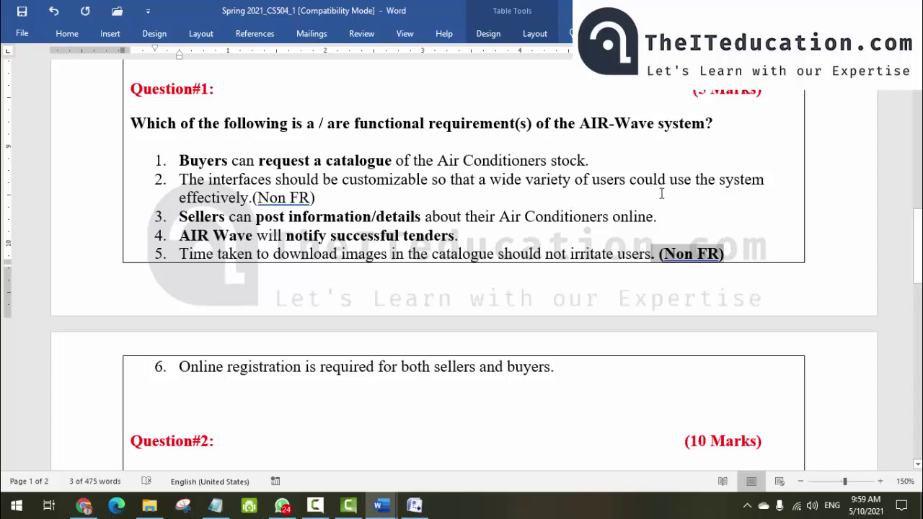
click(447, 254)
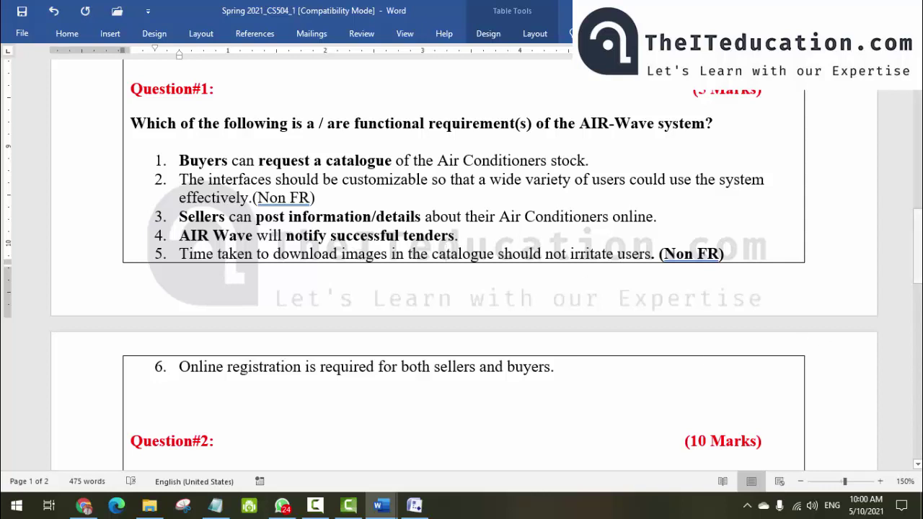
scroll(250, 303, down, 2)
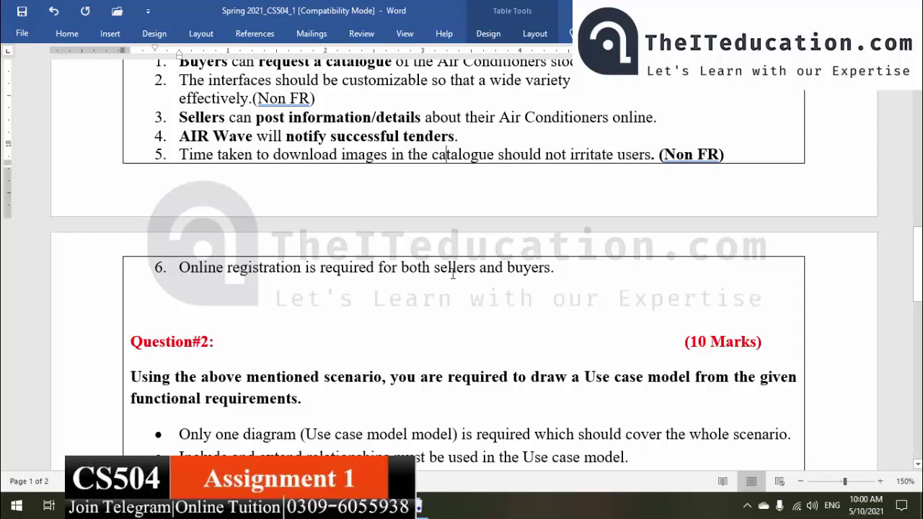
Bold all of item 6, the sentence requiring online registration for sellers and buyers.
scroll(461, 267, up, 2)
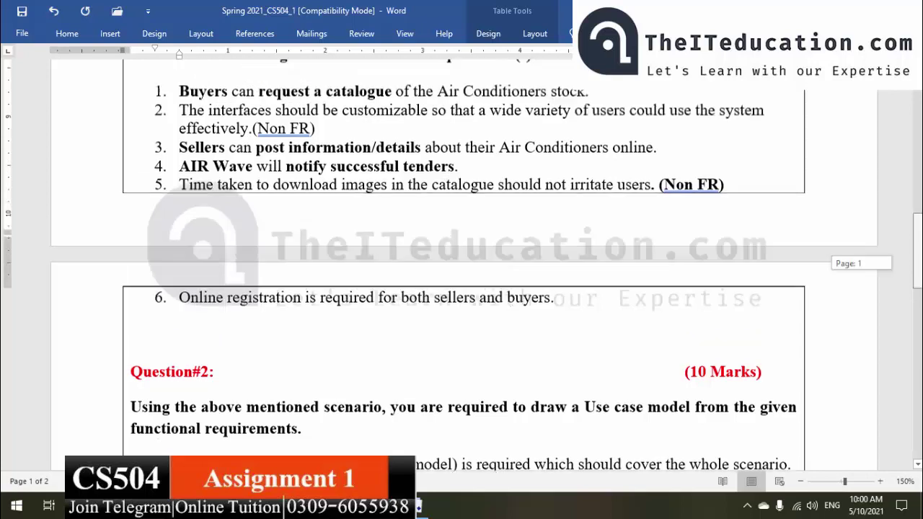
double_click(207, 349)
drag(255, 347, 268, 344)
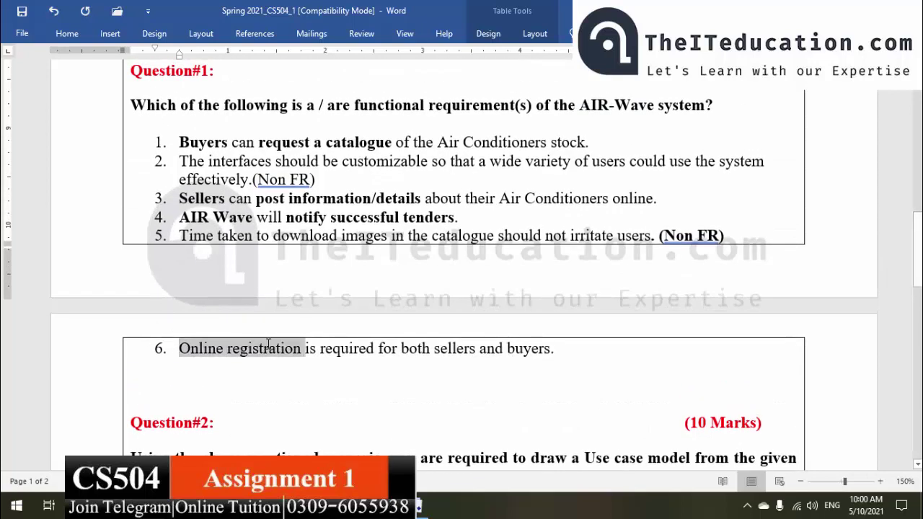
click(453, 348)
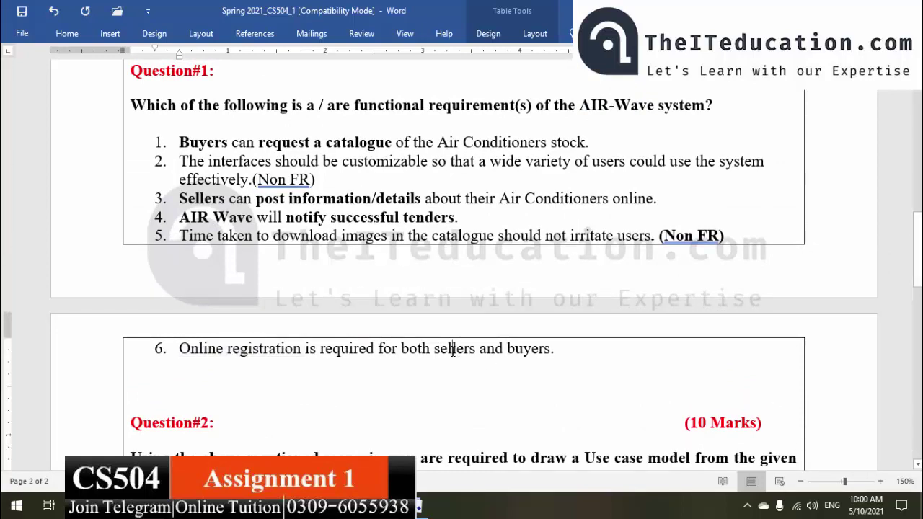
click(181, 352)
drag(252, 356, 550, 350)
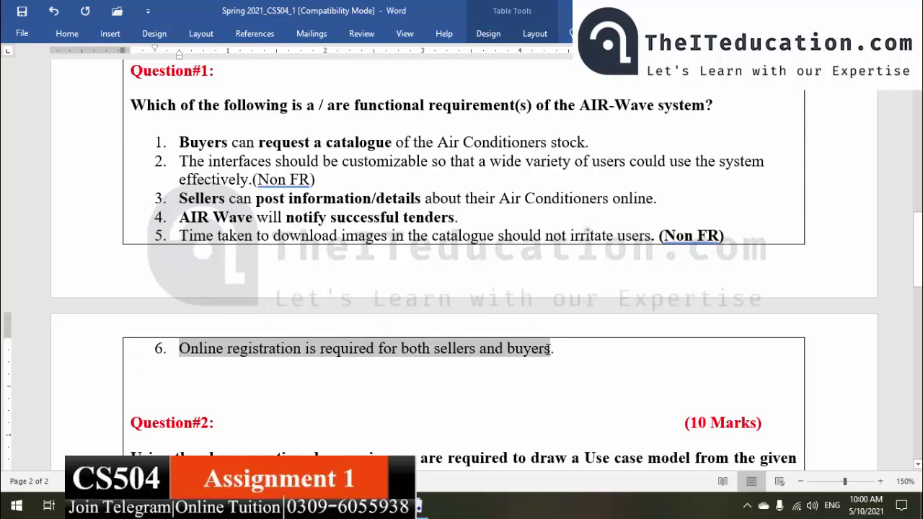
click(452, 394)
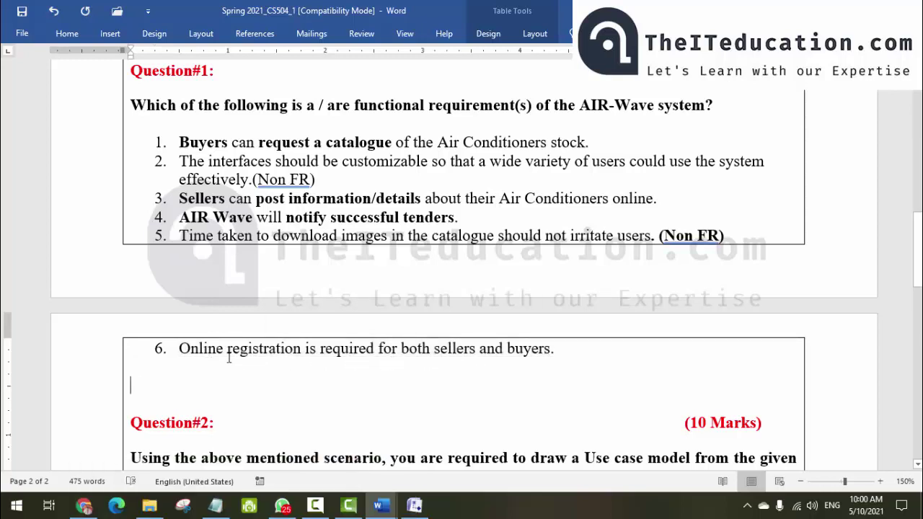
click(180, 351)
drag(181, 351, 377, 350)
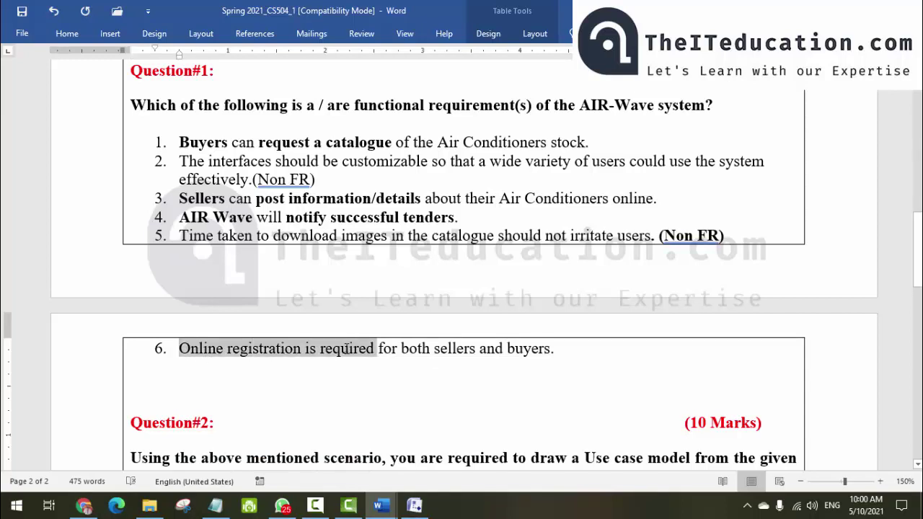
click(329, 371)
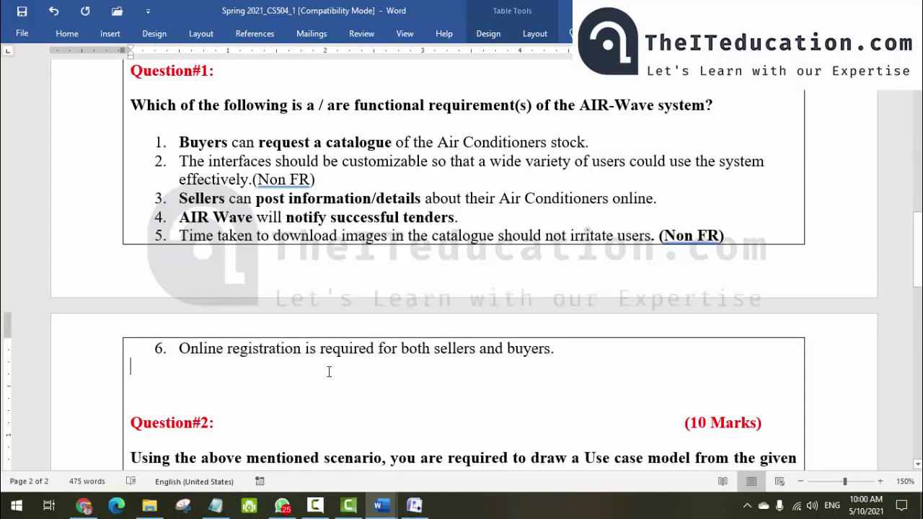
double_click(454, 349)
double_click(517, 349)
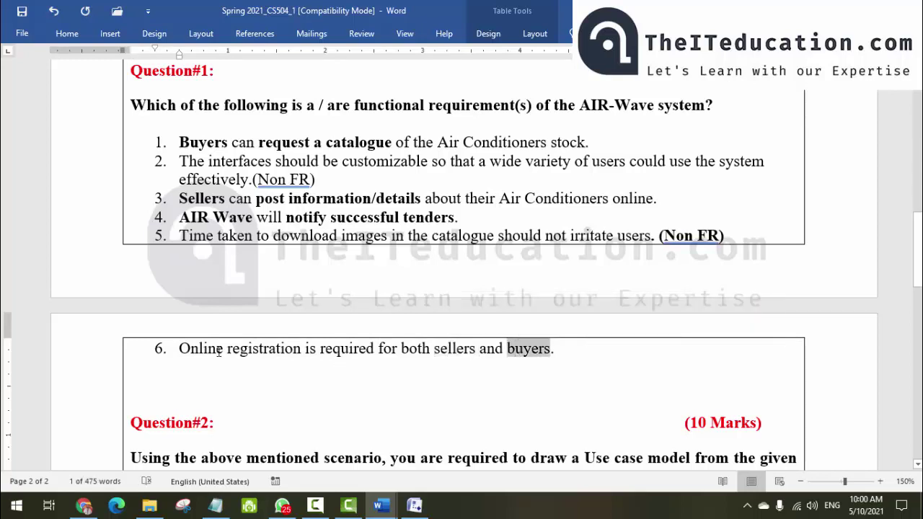
click(232, 349)
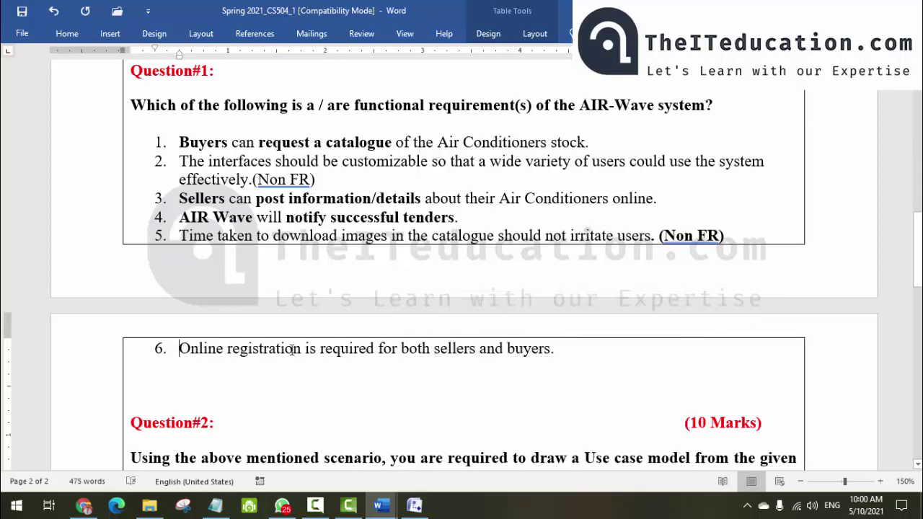
drag(180, 349, 556, 357)
click(518, 389)
drag(177, 350, 552, 354)
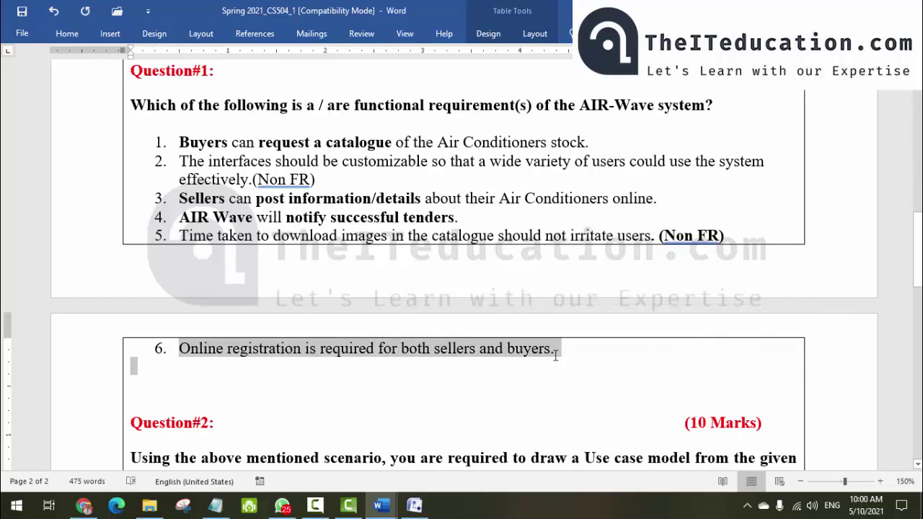
key(ctrl+b)
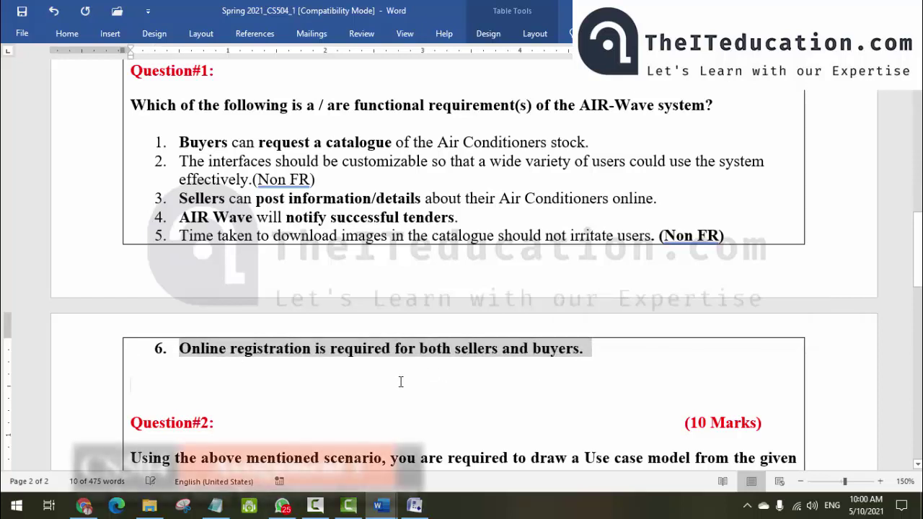
click(401, 382)
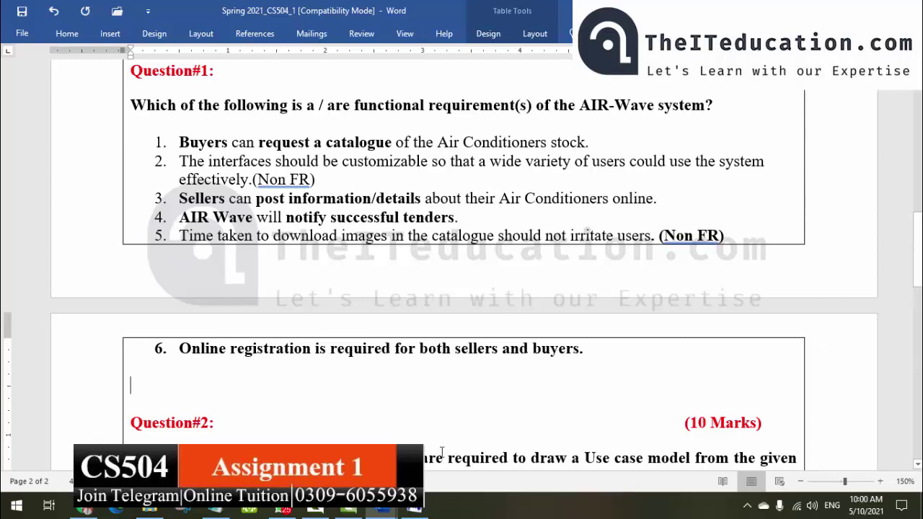
Highlight 'the above mentioned scenario' and switch to the Fall 2020 CS619 use case document.
drag(920, 228, 919, 259)
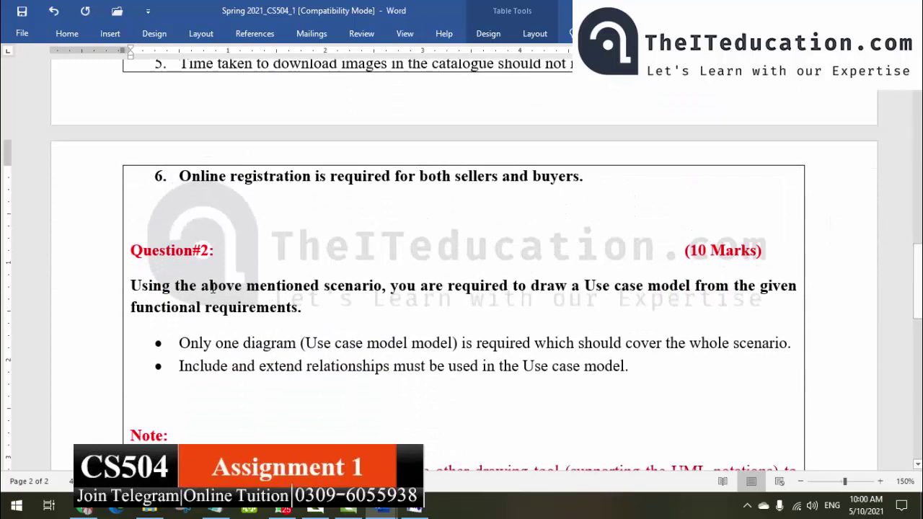
drag(198, 285, 363, 289)
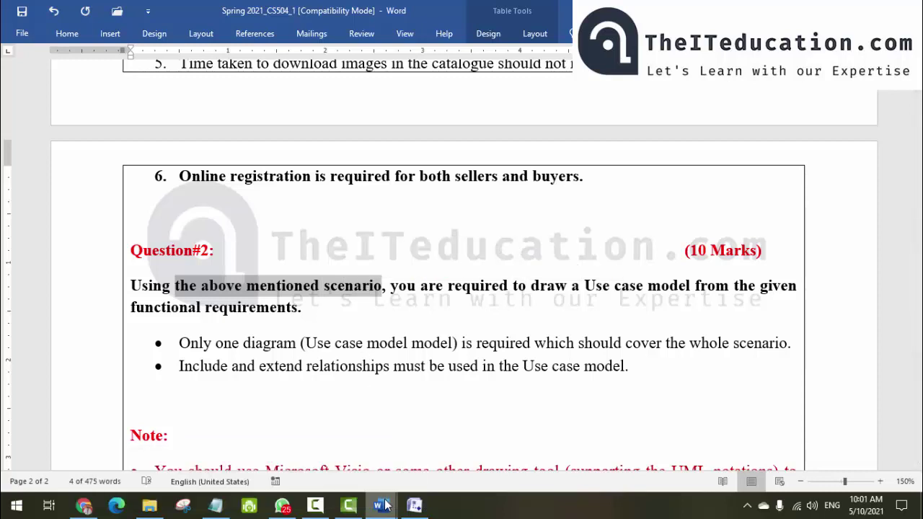
mouse_move(384, 505)
click(388, 456)
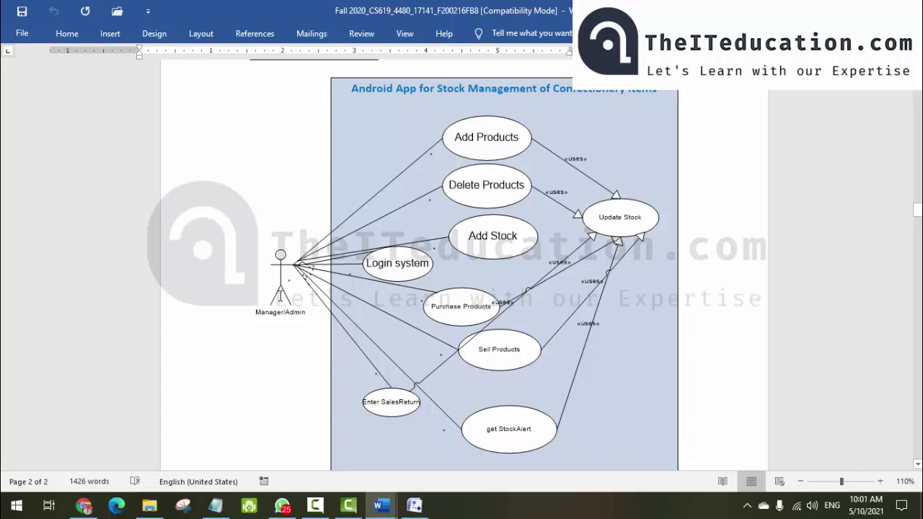
Open the embedded stock-management use case diagram for a look, then leave it.
click(283, 299)
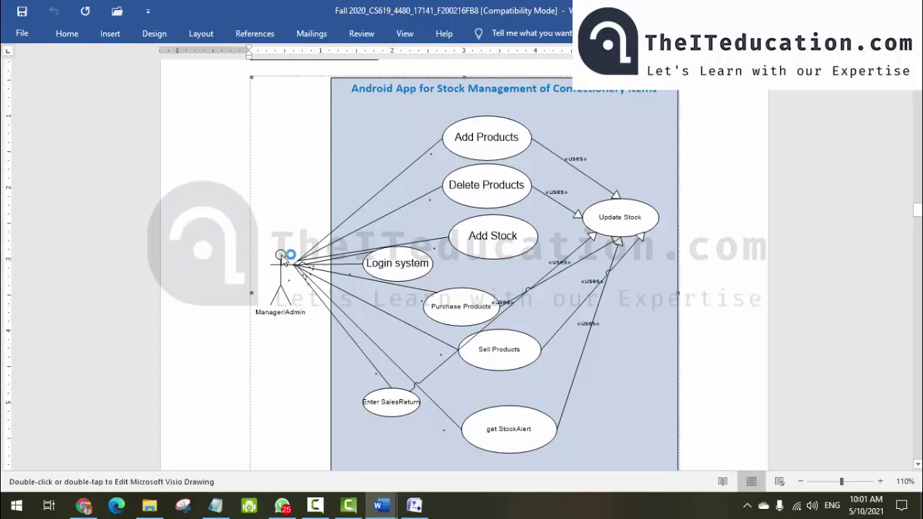
right_click(277, 281)
double_click(366, 228)
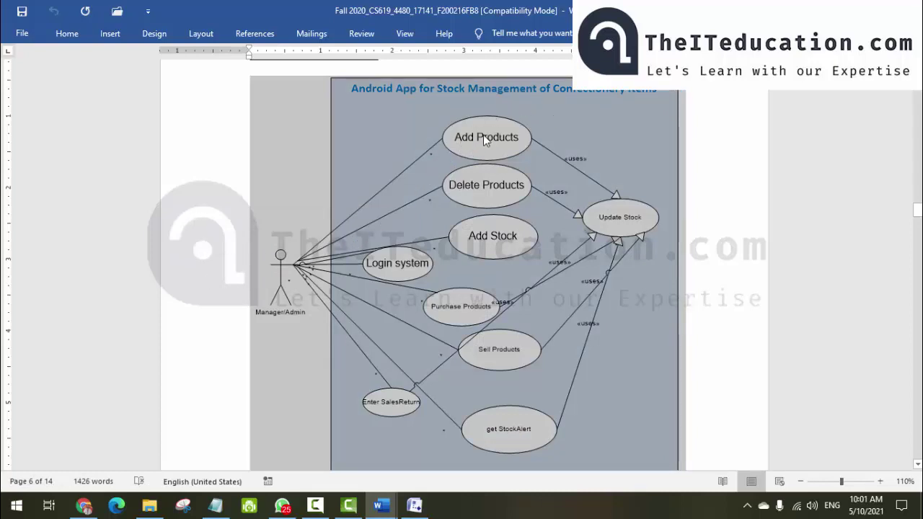
click(748, 163)
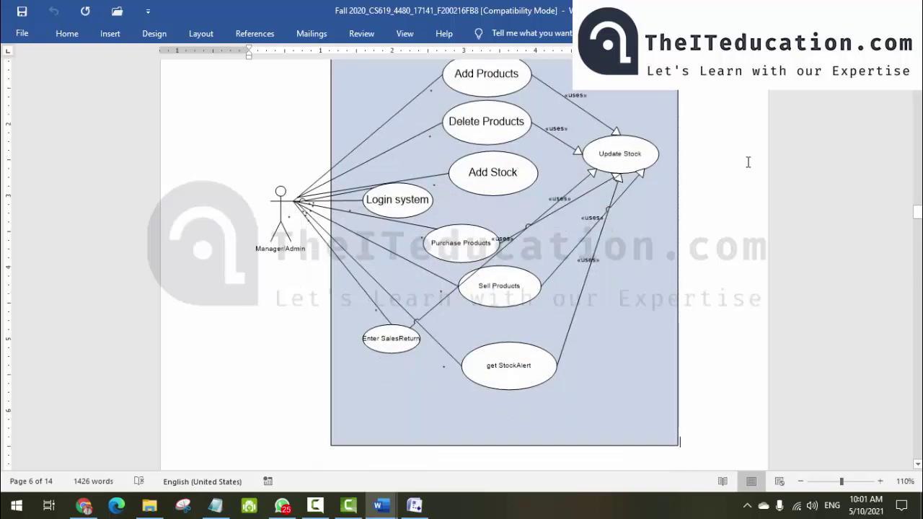
scroll(920, 121, up, 2)
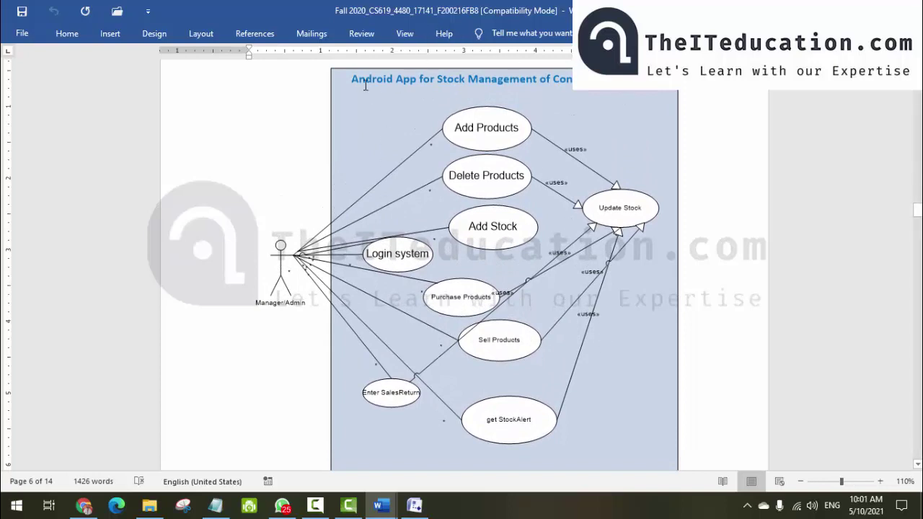
click(443, 81)
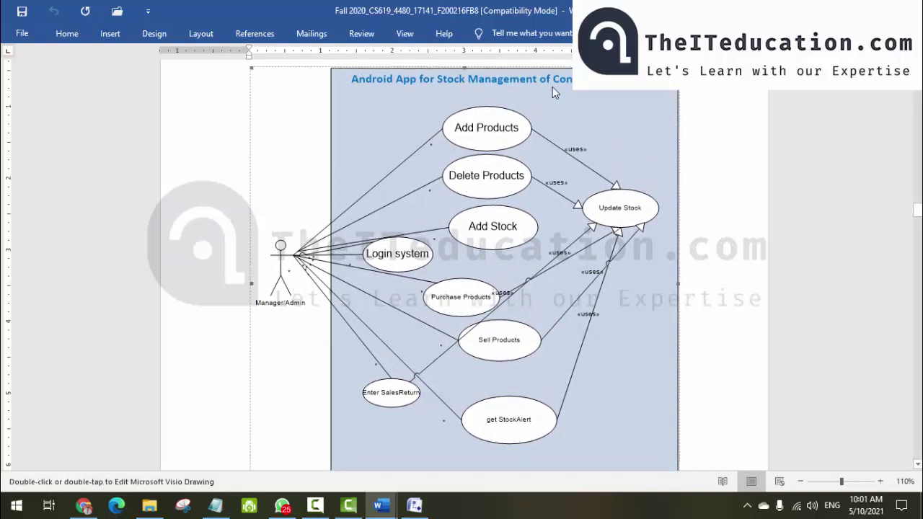
scroll(731, 154, down, 1)
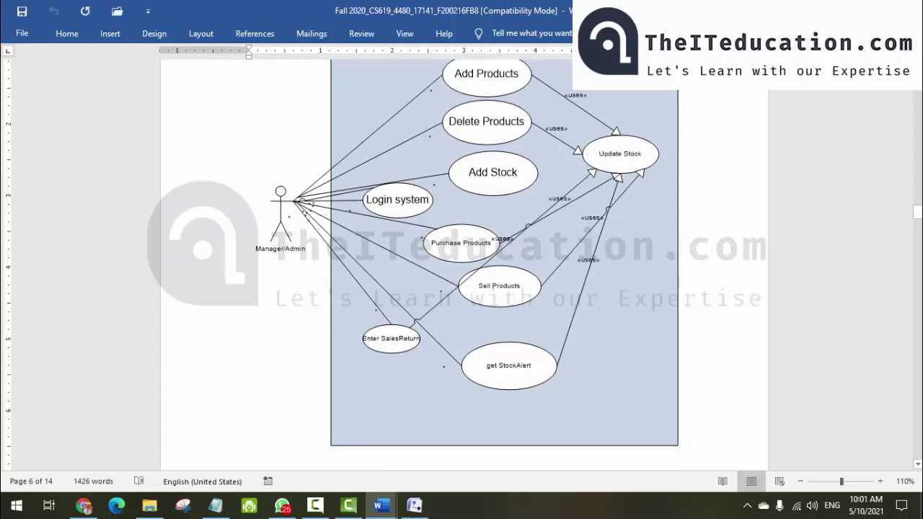
scroll(586, 112, up, 1)
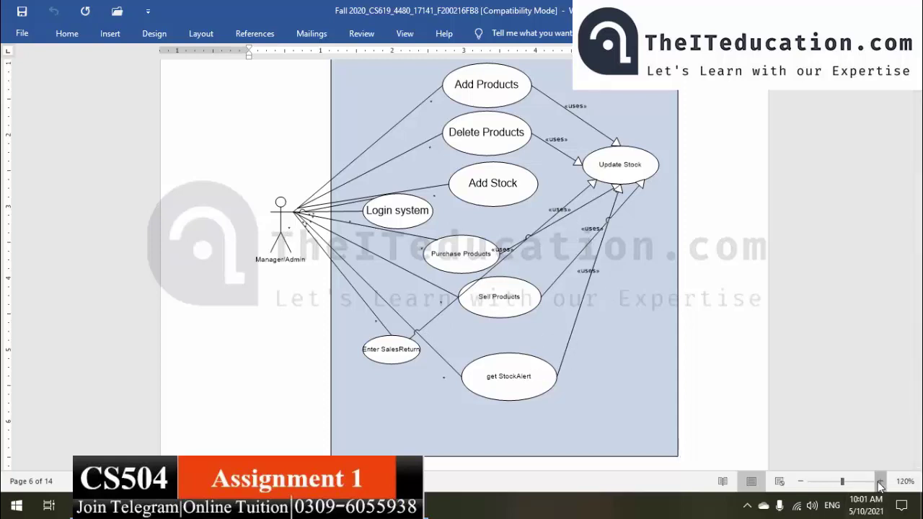
Zoom the page in to 180% to read the sample use case diagram.
click(878, 481)
click(878, 481)
click(879, 481)
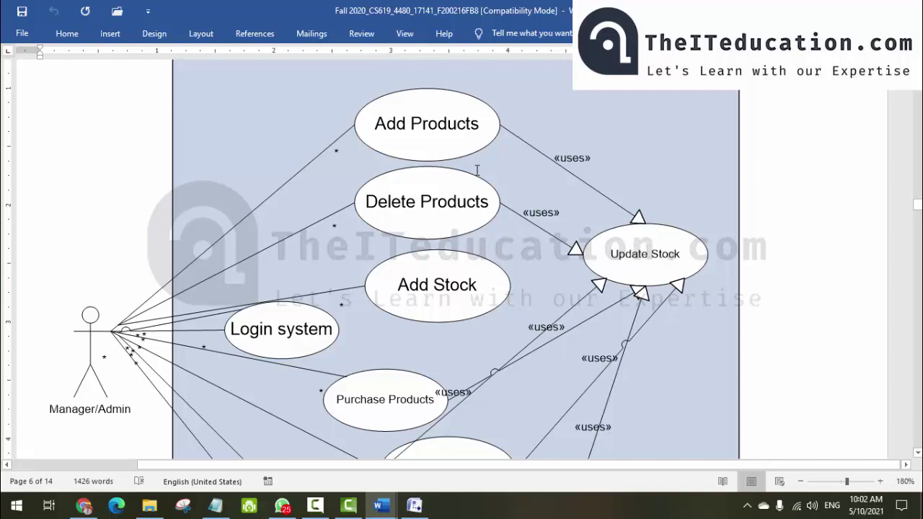
click(436, 135)
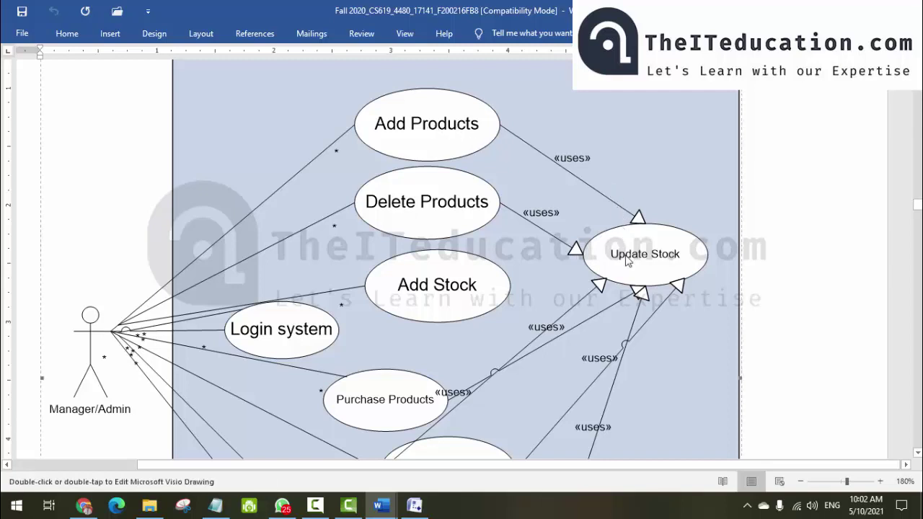
click(918, 453)
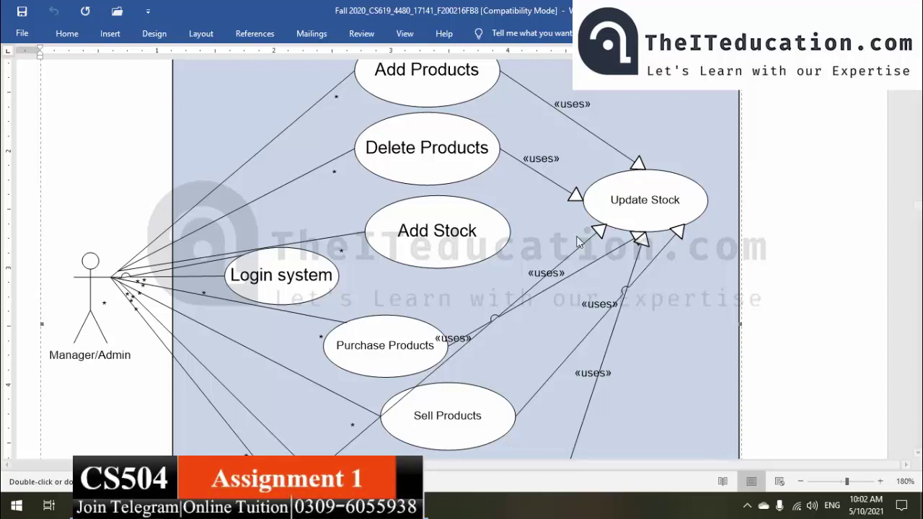
In the CS504 assignment, bold 'diagram (Use case model model', 'Include' and 'extend' in Question#2.
mouse_move(415, 506)
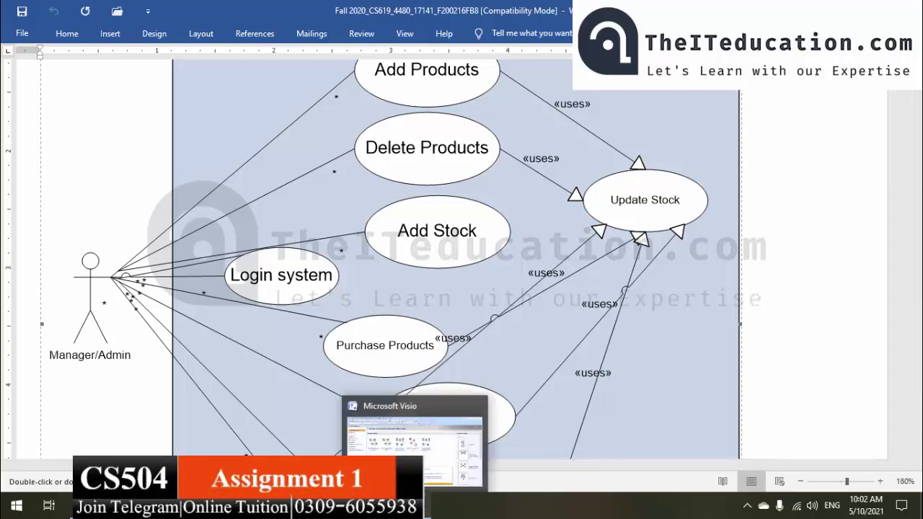
mouse_move(382, 506)
click(235, 432)
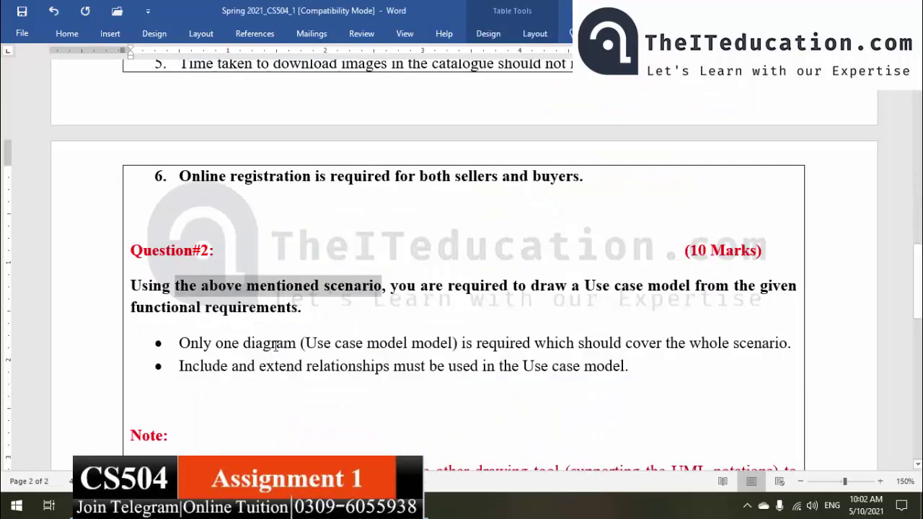
click(278, 366)
drag(243, 343, 451, 343)
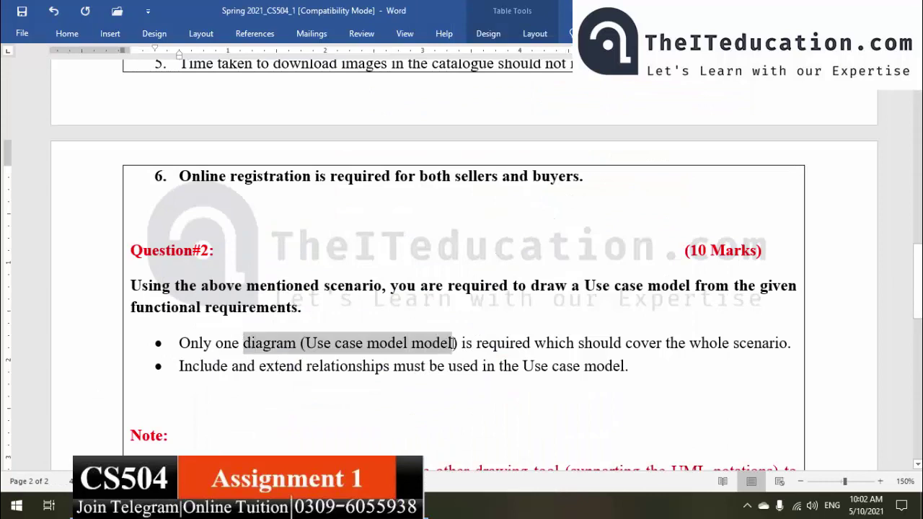
key(ctrl+b)
click(393, 389)
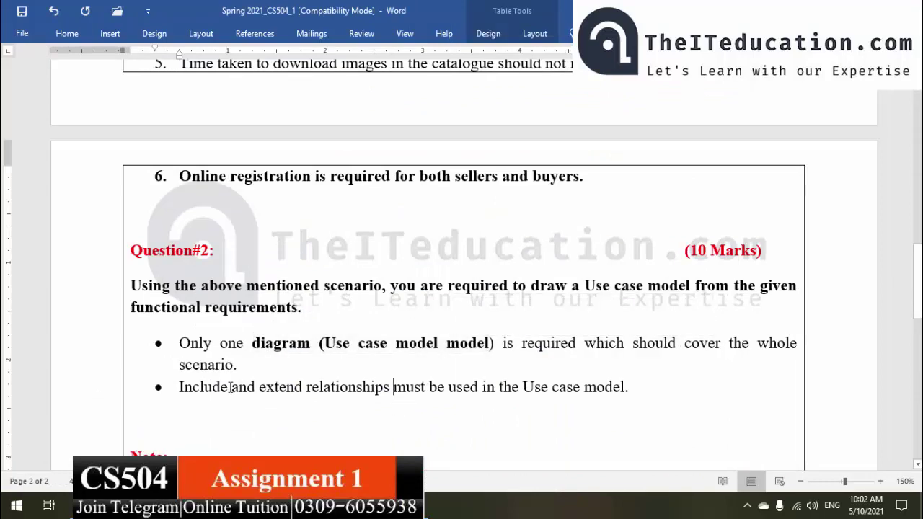
double_click(204, 388)
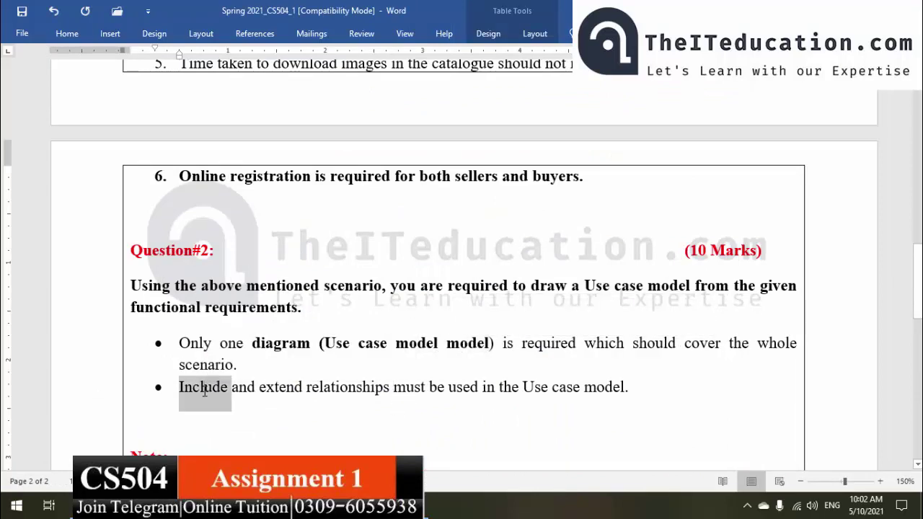
key(ctrl+b)
double_click(246, 387)
double_click(278, 387)
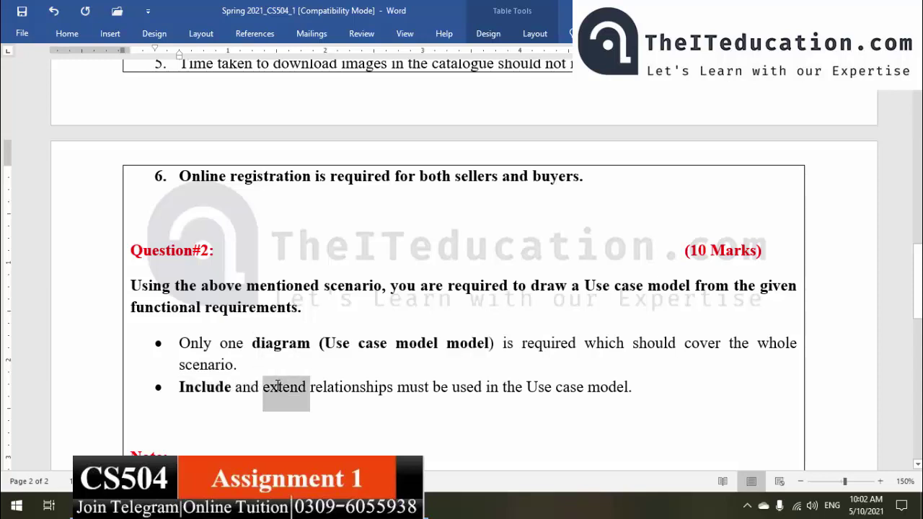
key(ctrl+b)
click(348, 421)
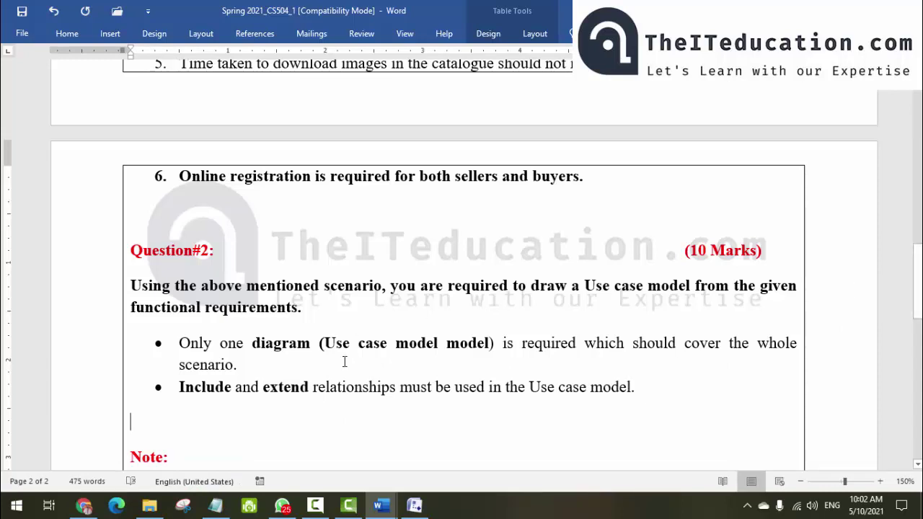
Delete the big blue rectangle and the oval from Document1.
mouse_move(395, 507)
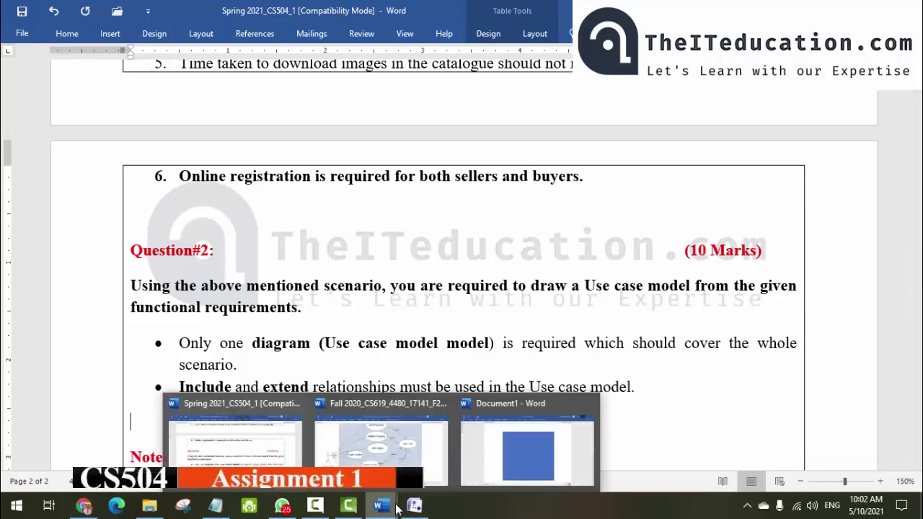
click(524, 459)
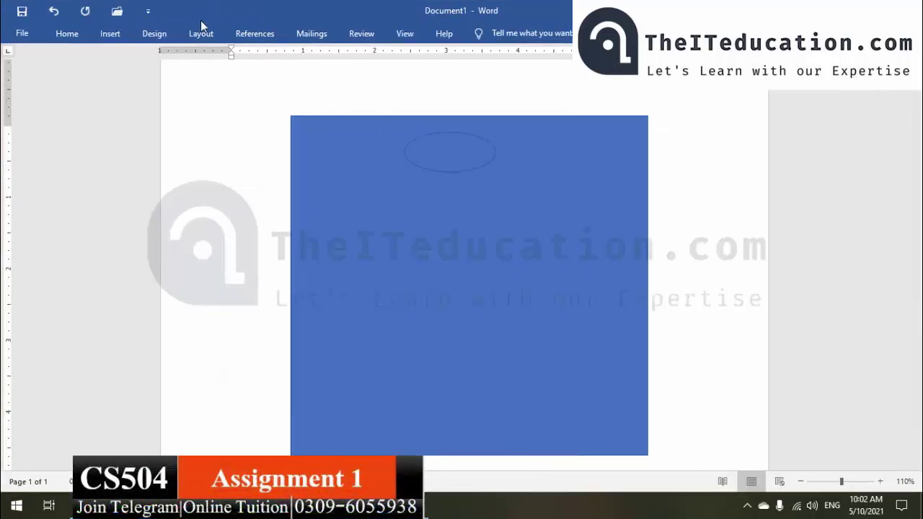
click(393, 134)
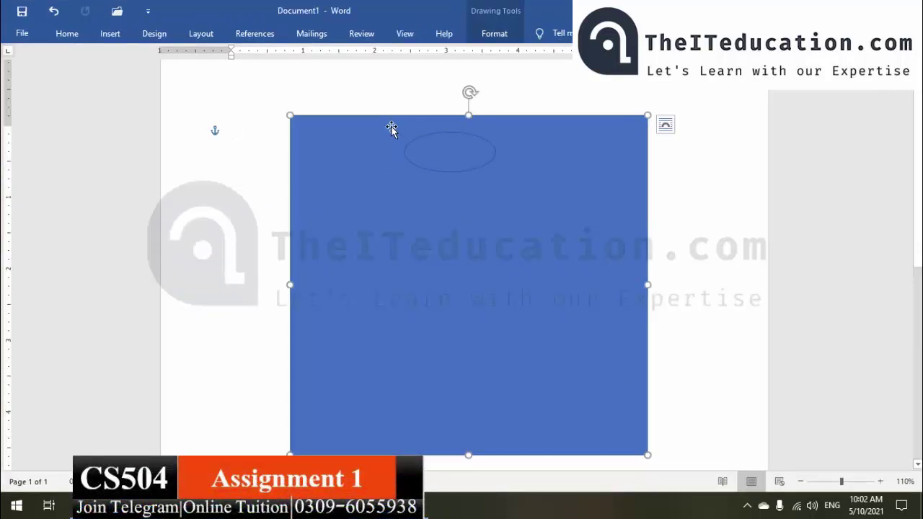
key(Delete)
click(418, 140)
key(Delete)
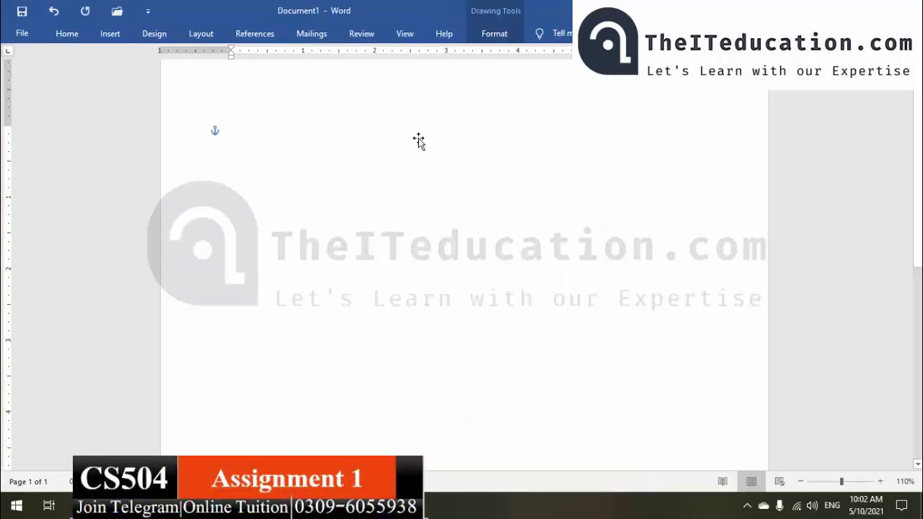
click(114, 33)
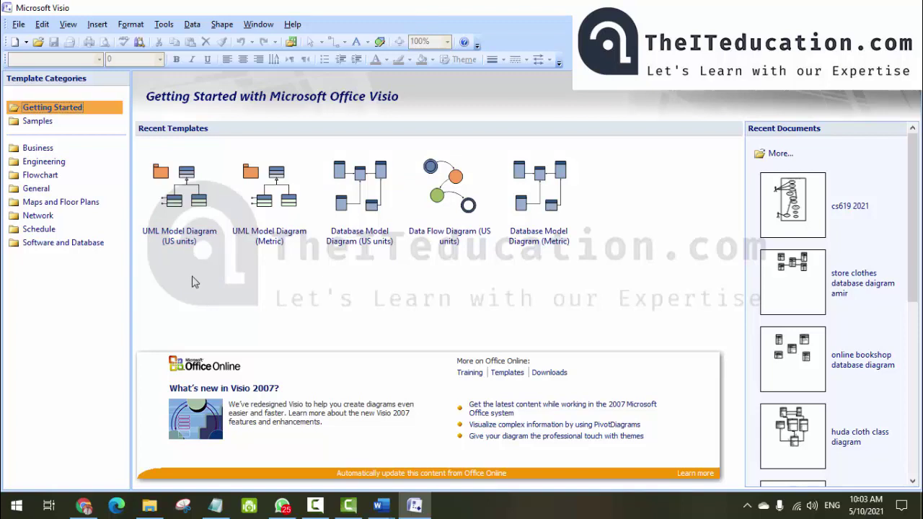
Start Drawing1 from the UML Model Diagram (US units) template on Visio's Getting Started page.
double_click(204, 208)
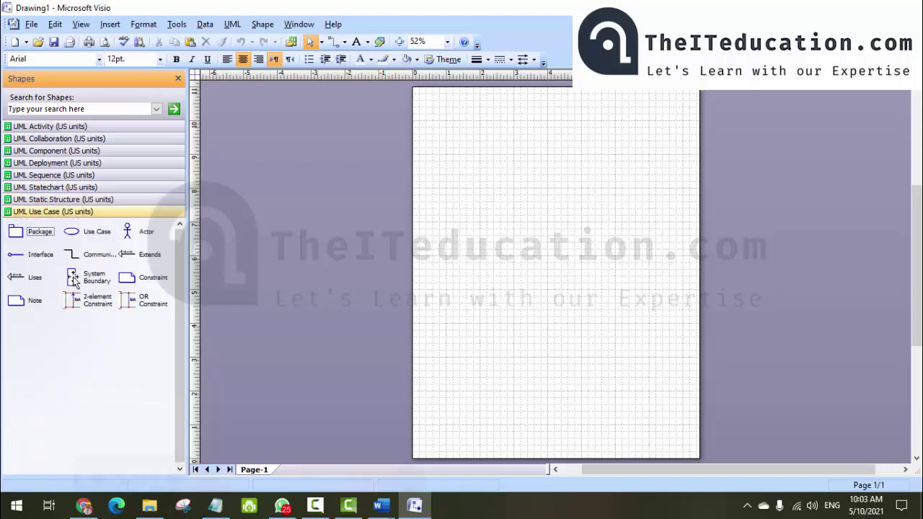
Place a UML System Boundary, resize it to a tall shape and move it near the page top.
drag(77, 281, 555, 273)
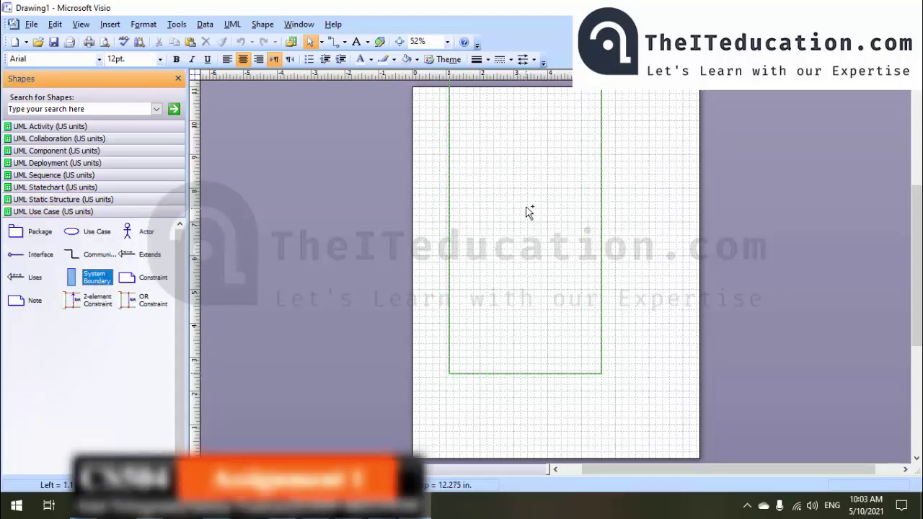
drag(631, 437, 653, 364)
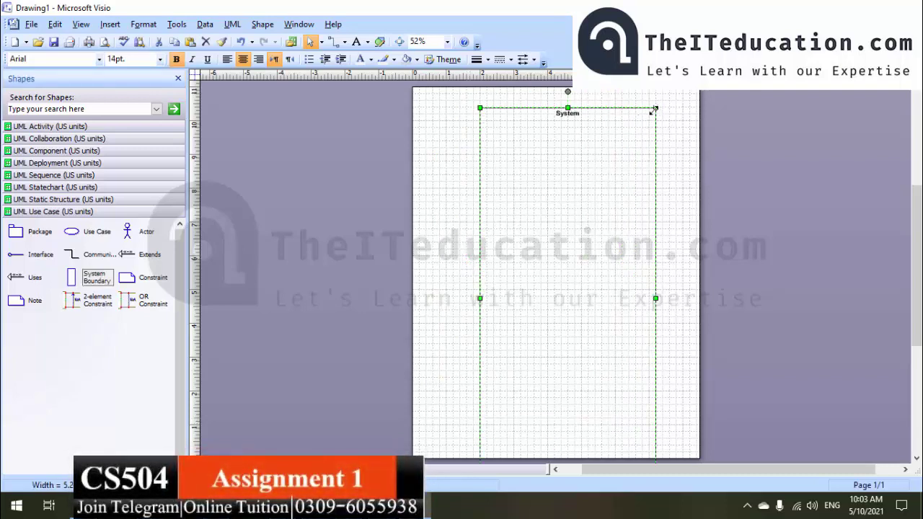
drag(656, 108, 615, 196)
click(548, 315)
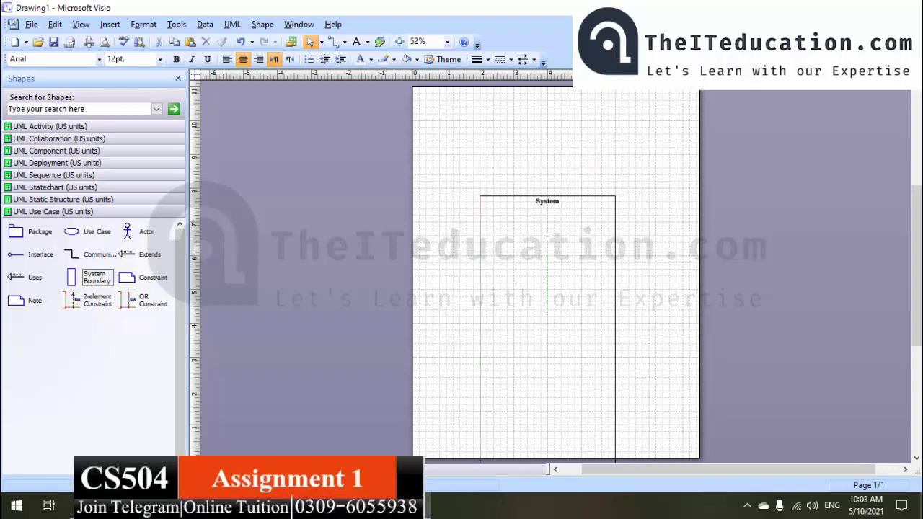
click(534, 199)
drag(537, 200, 544, 123)
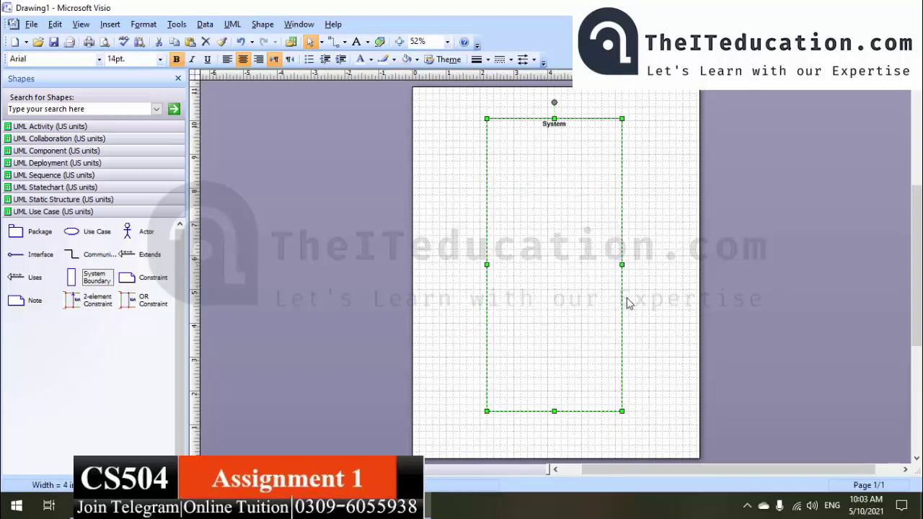
drag(634, 261, 655, 262)
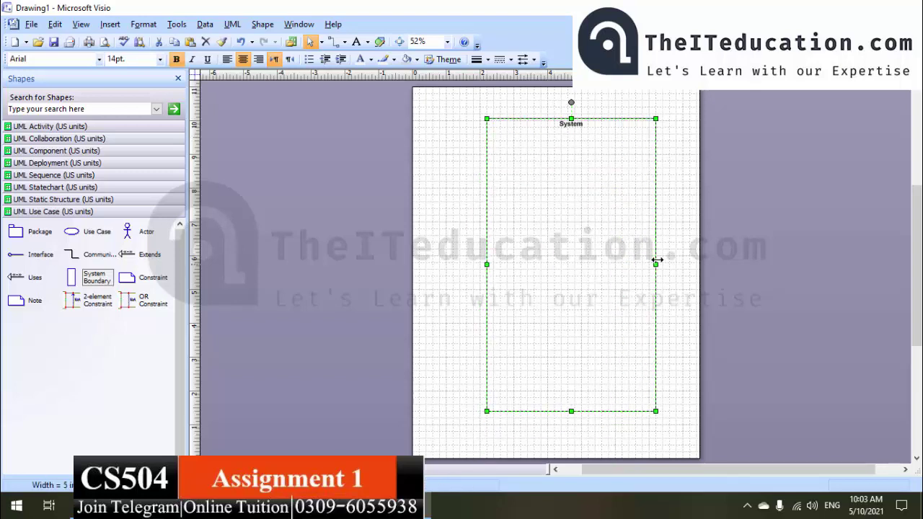
click(541, 229)
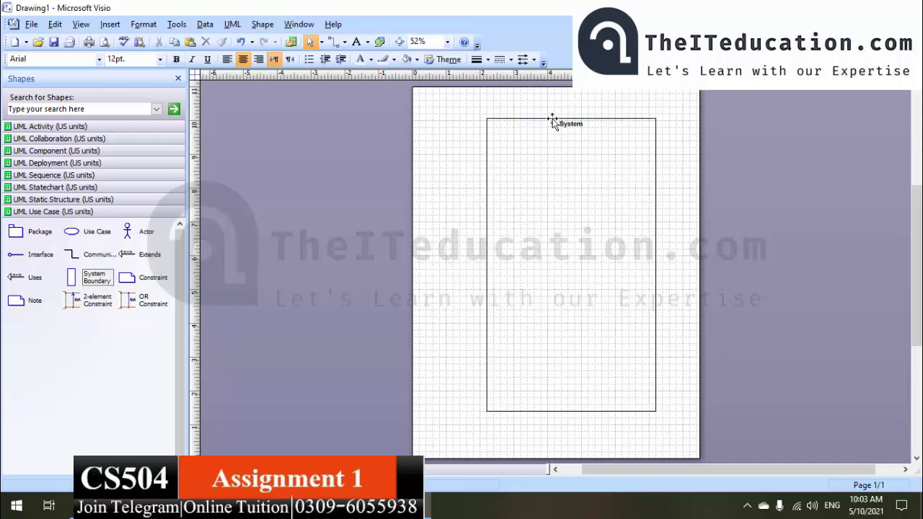
click(552, 120)
drag(553, 121, 532, 114)
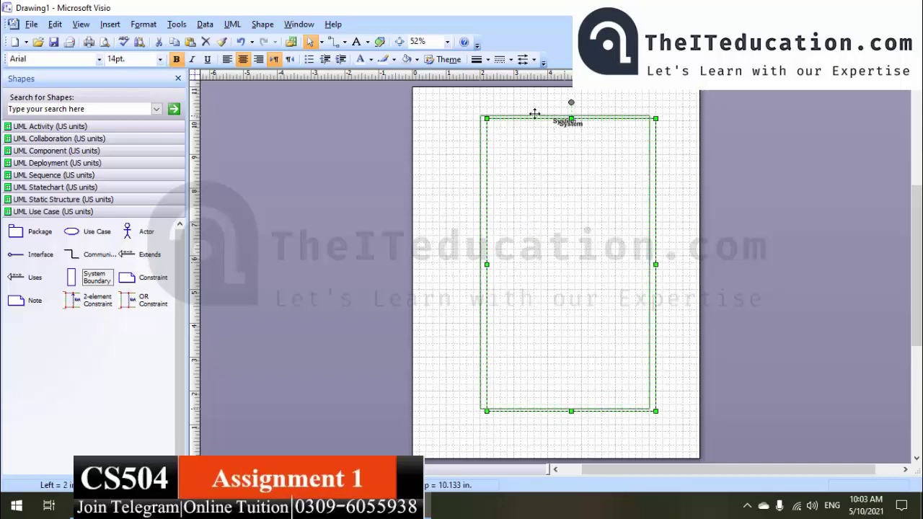
Zoom the drawing to 100%.
click(419, 41)
text(100)
key(Return)
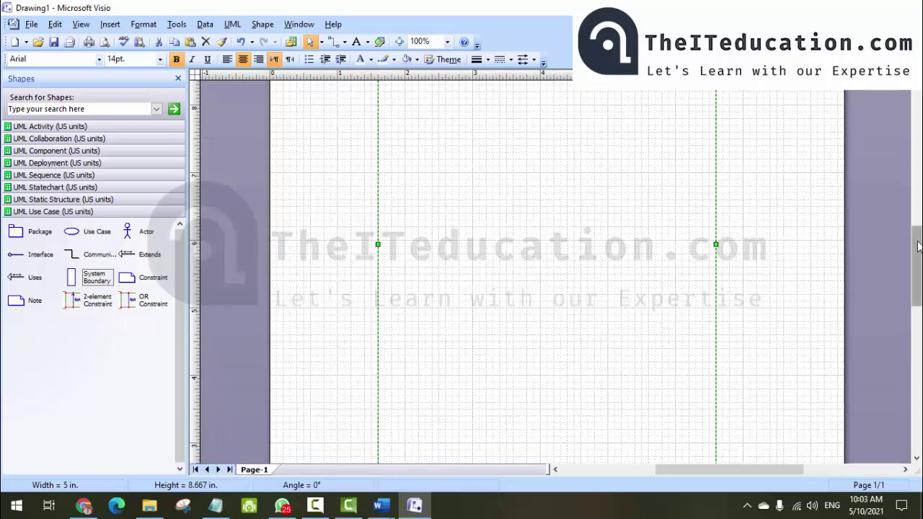
scroll(917, 227, up, 3)
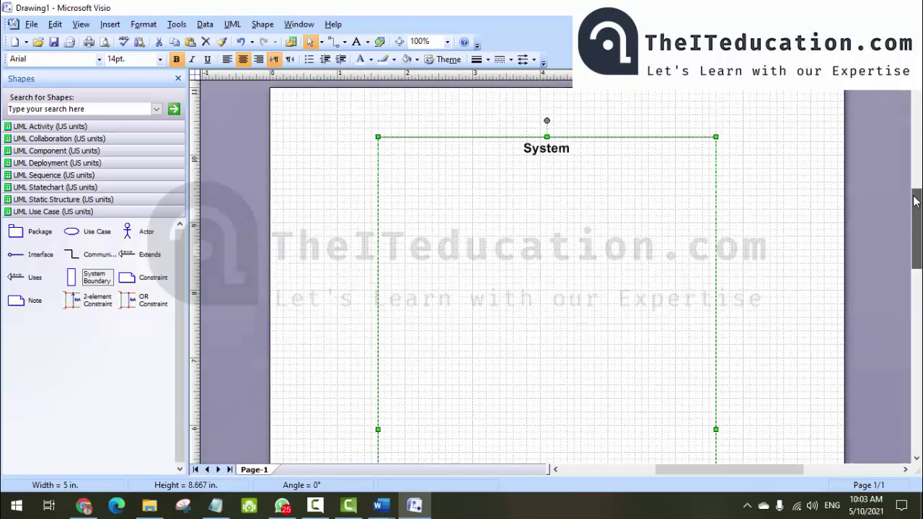
Rename the boundary's title to 'AIR WARE Sale/Purchase System', checking the assignment document for the wording.
double_click(545, 177)
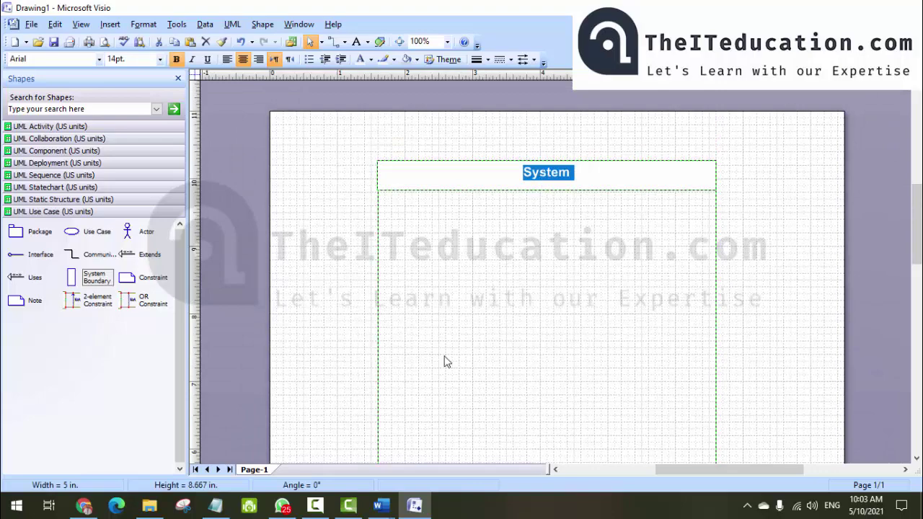
mouse_move(388, 510)
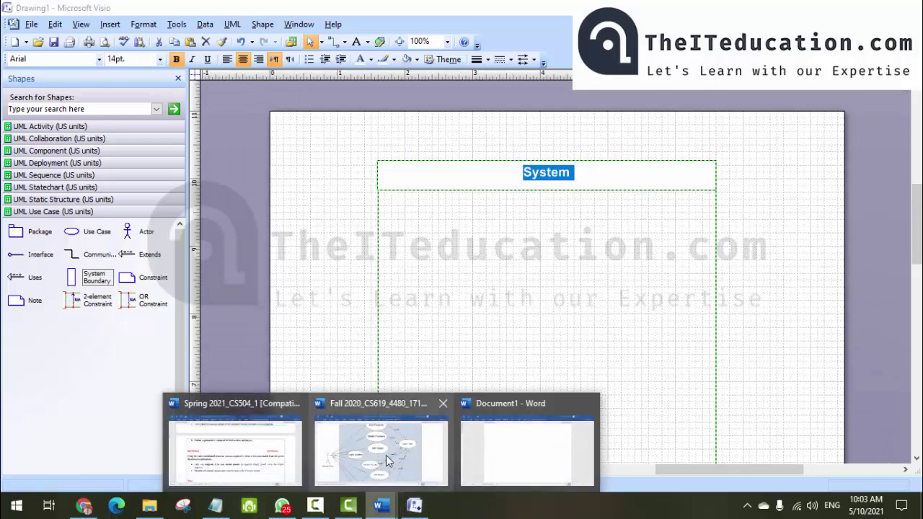
click(264, 457)
drag(920, 263, 919, 186)
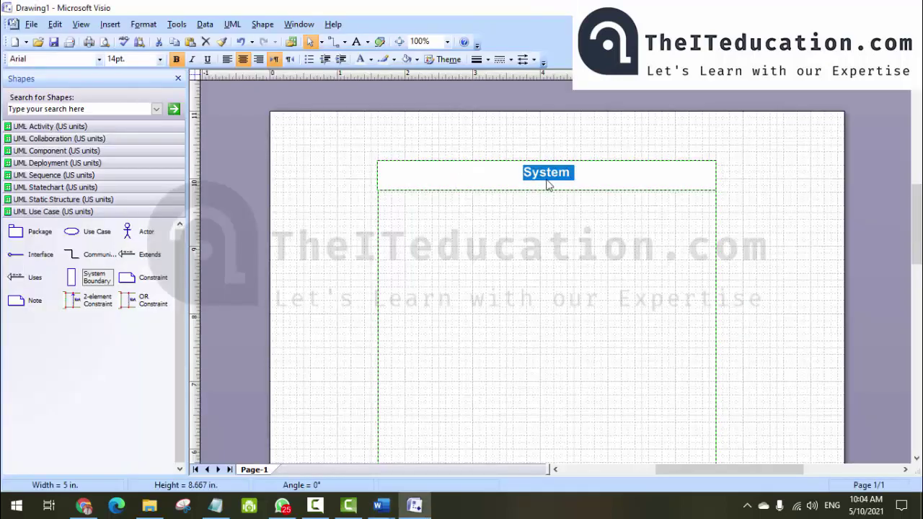
text(AIR WARE)
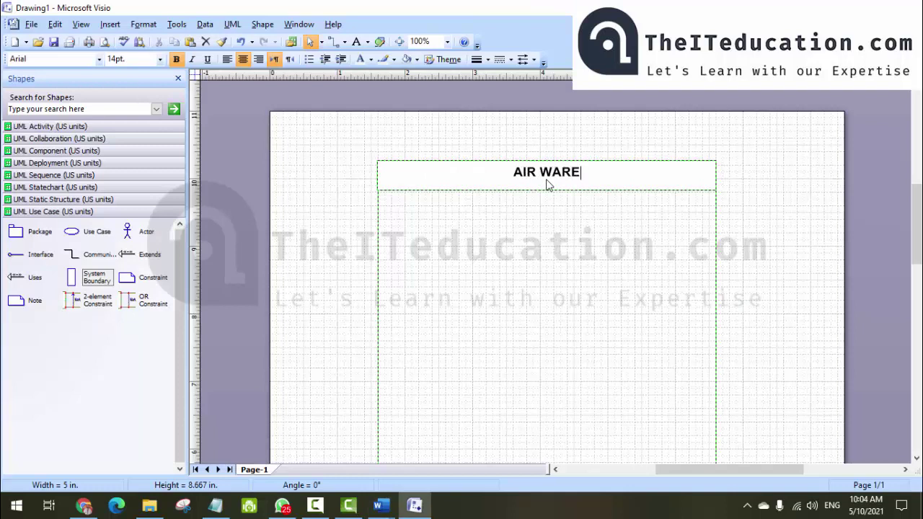
text( Sal)
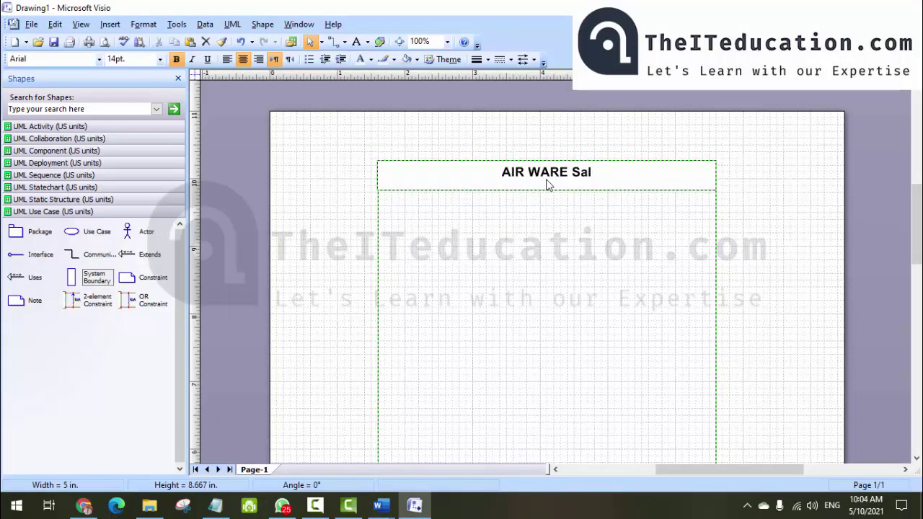
text(e/P)
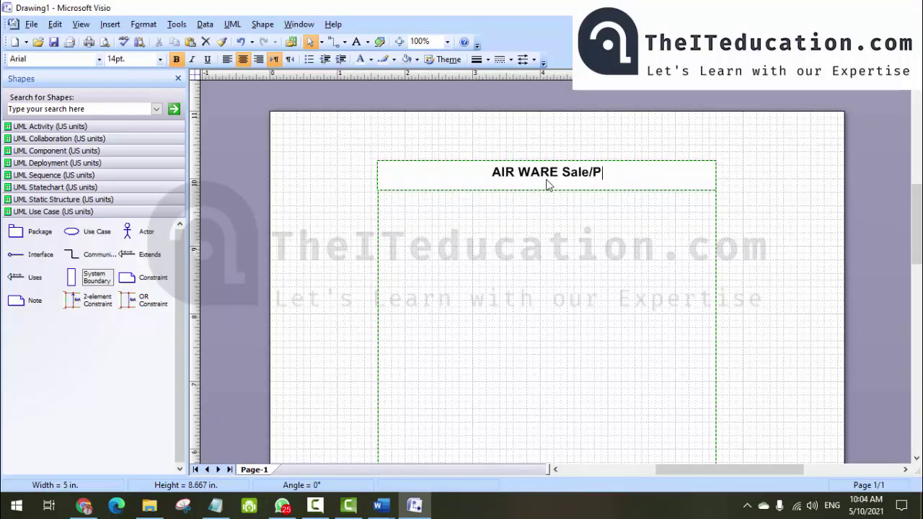
text(urchase Syste)
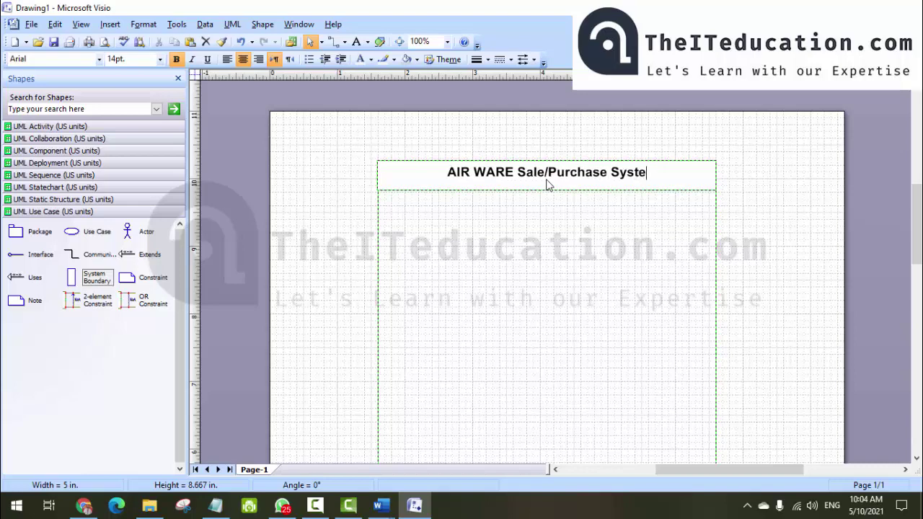
text(m)
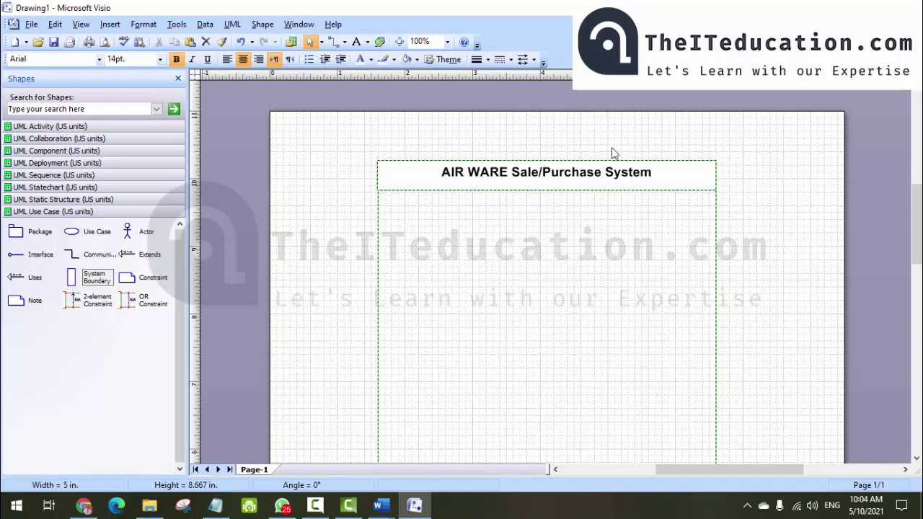
click(734, 282)
Look over the Fall 2020 reference use case diagram, then go to the blank Document1.
key(alt+Tab)
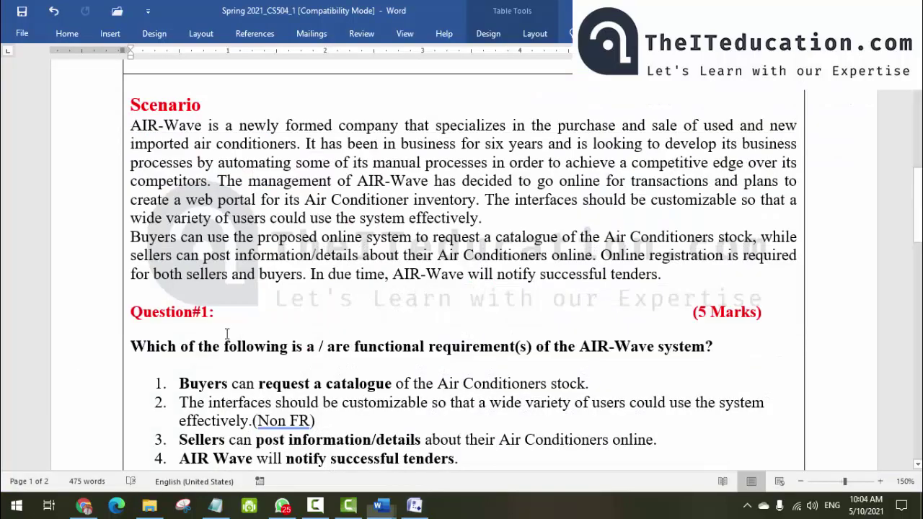
key(alt+Tab)
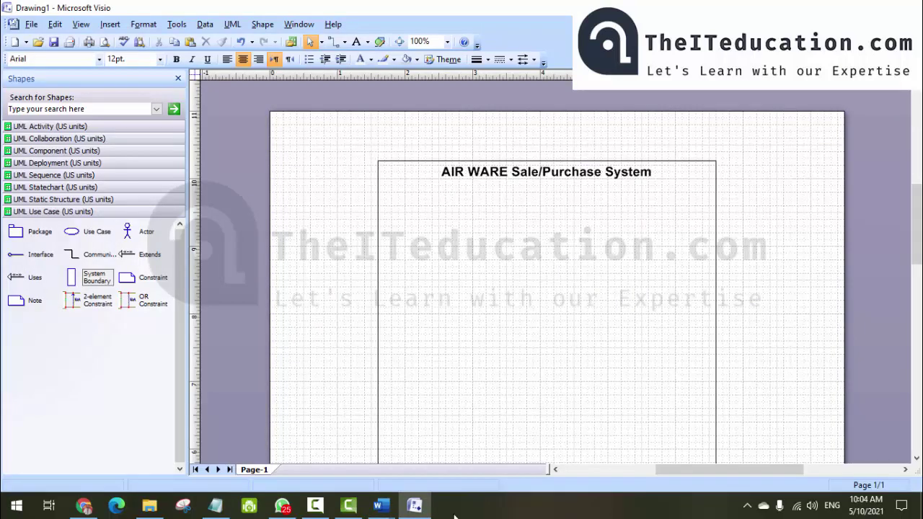
mouse_move(381, 505)
click(377, 455)
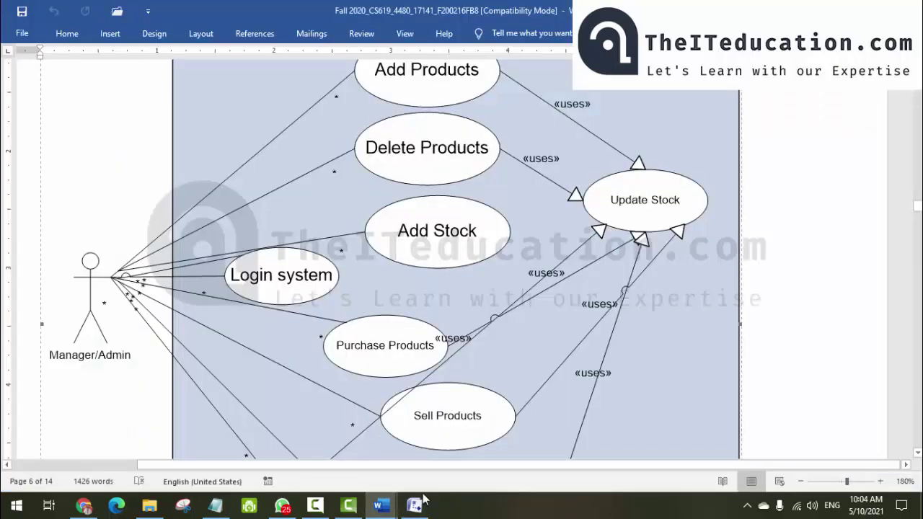
click(498, 467)
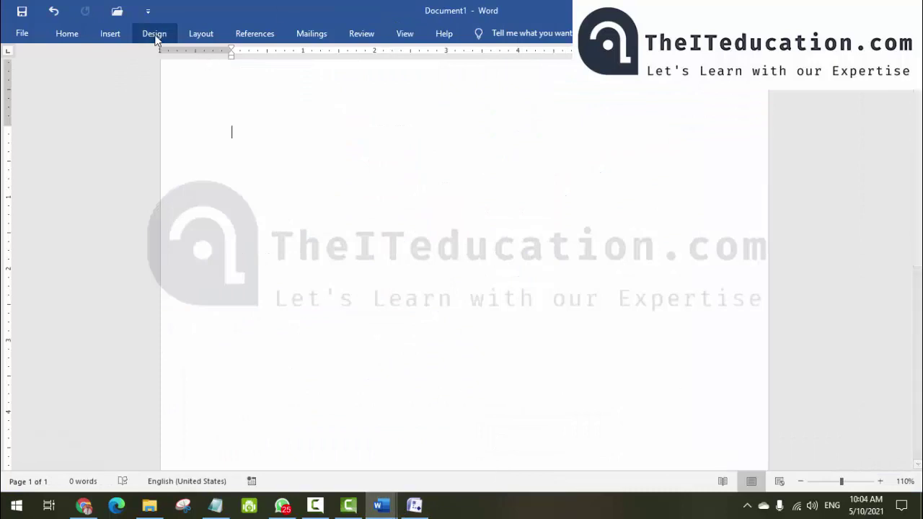
Draw a large blue rectangle on the Document1 page.
click(110, 34)
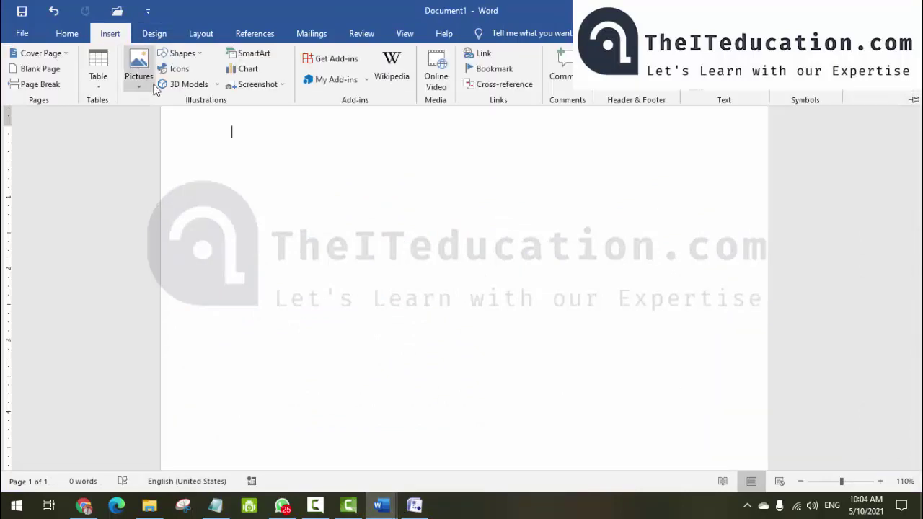
click(180, 53)
click(204, 85)
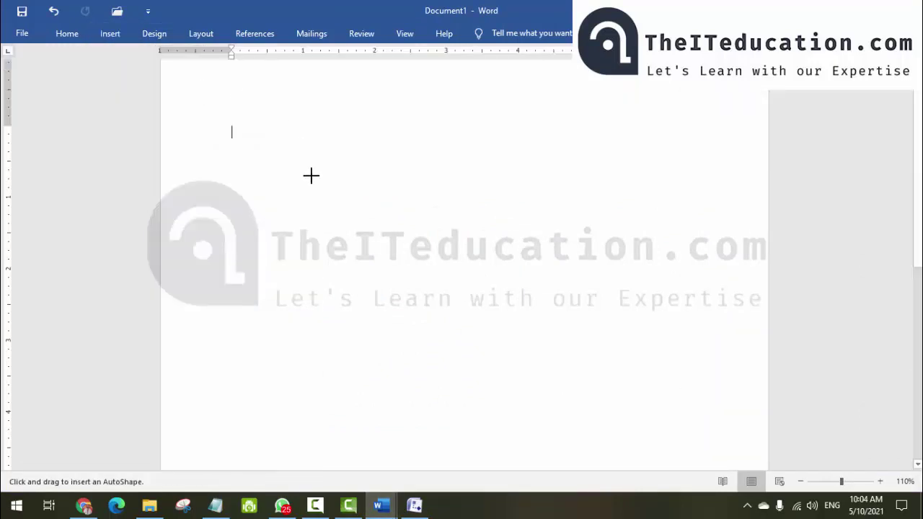
drag(306, 115, 653, 447)
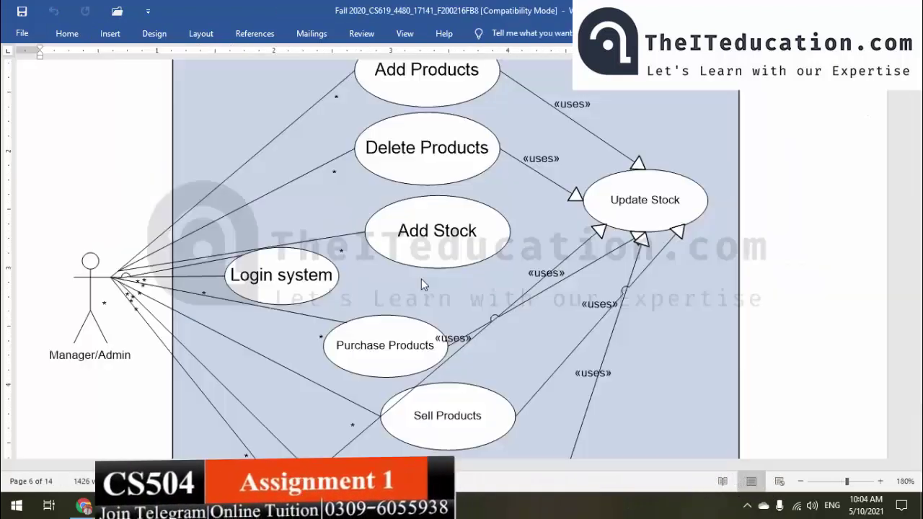
click(411, 175)
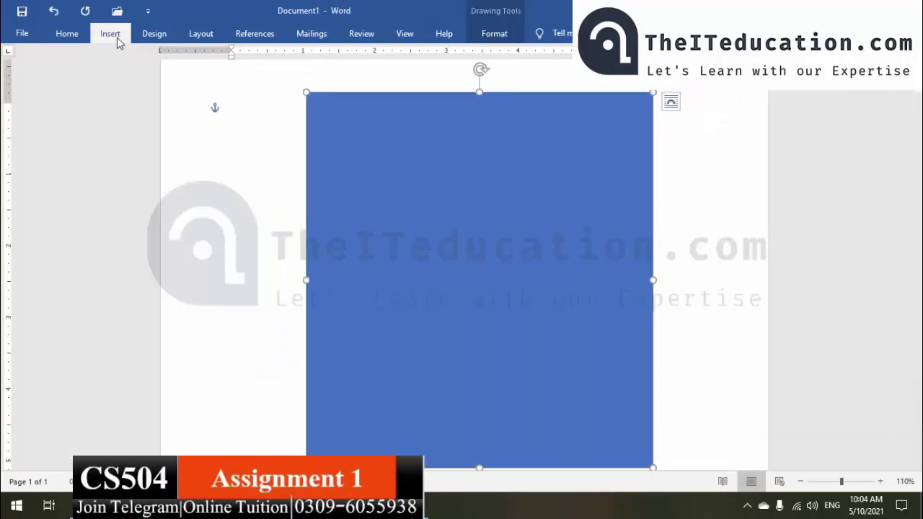
Draw an oval near the top of the blue rectangle.
click(114, 36)
click(182, 53)
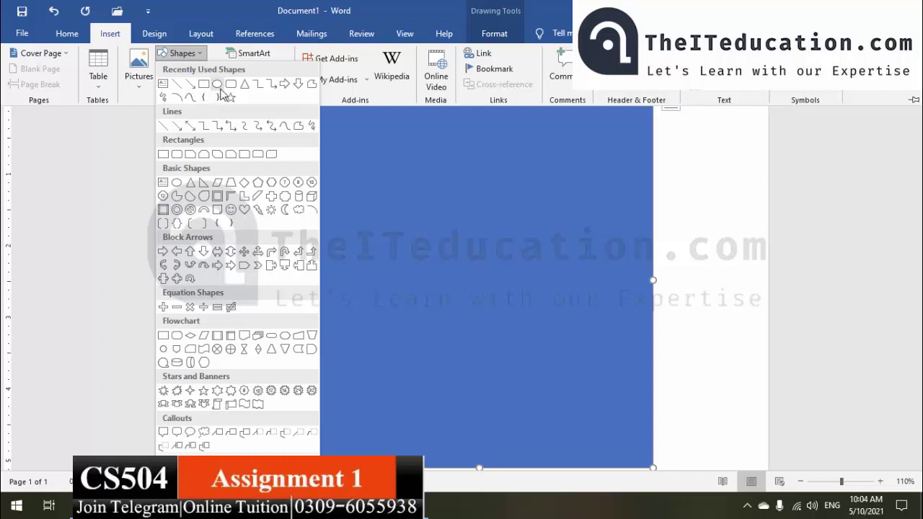
click(217, 94)
drag(385, 119, 536, 171)
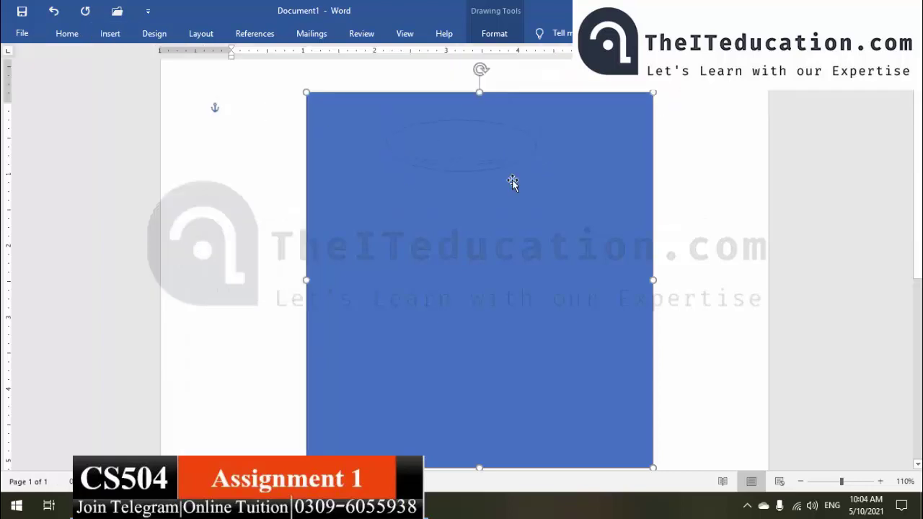
drag(467, 150, 470, 140)
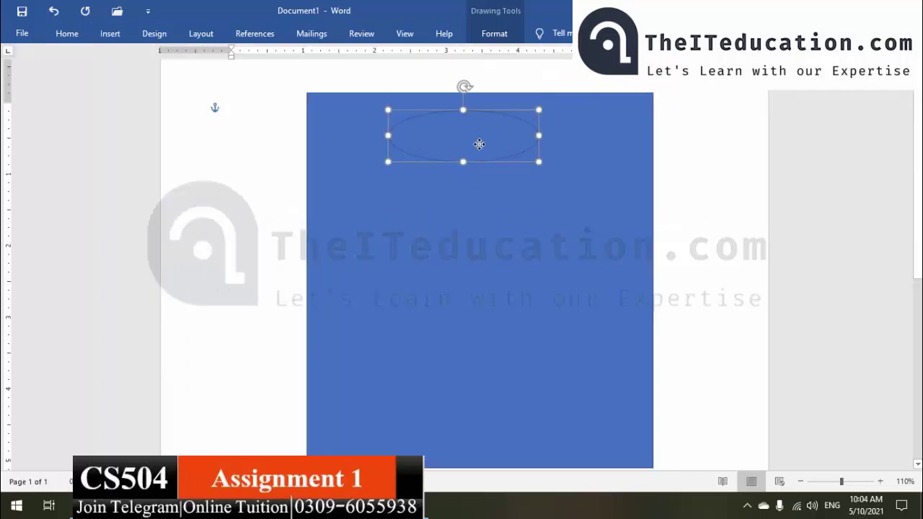
Give the oval a light white shape style and add text to it.
click(496, 40)
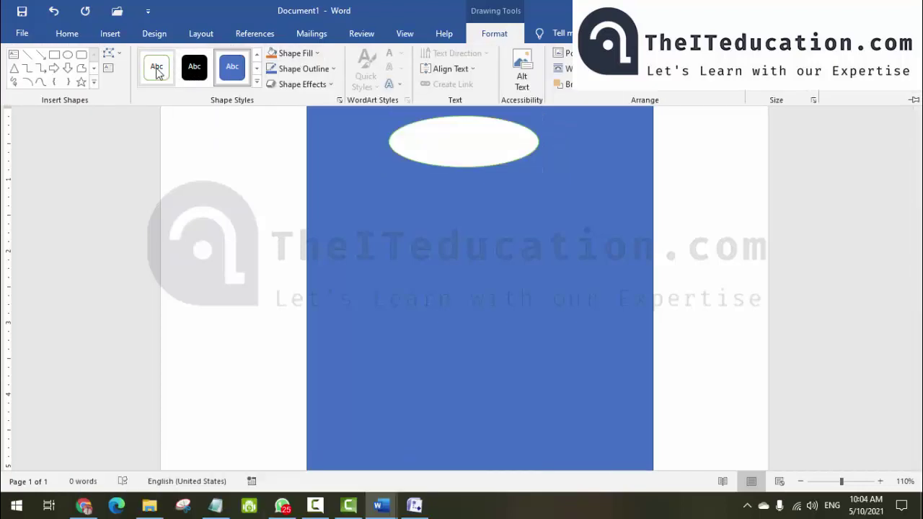
click(467, 143)
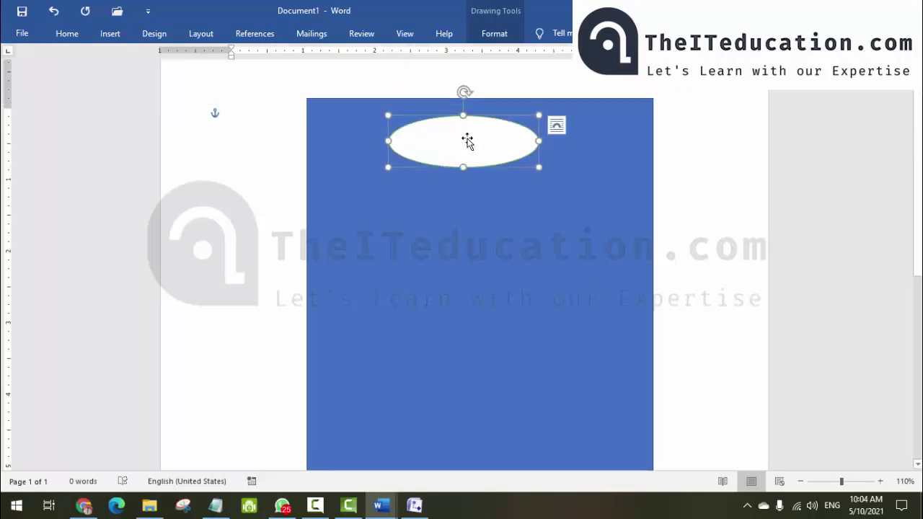
right_click(467, 142)
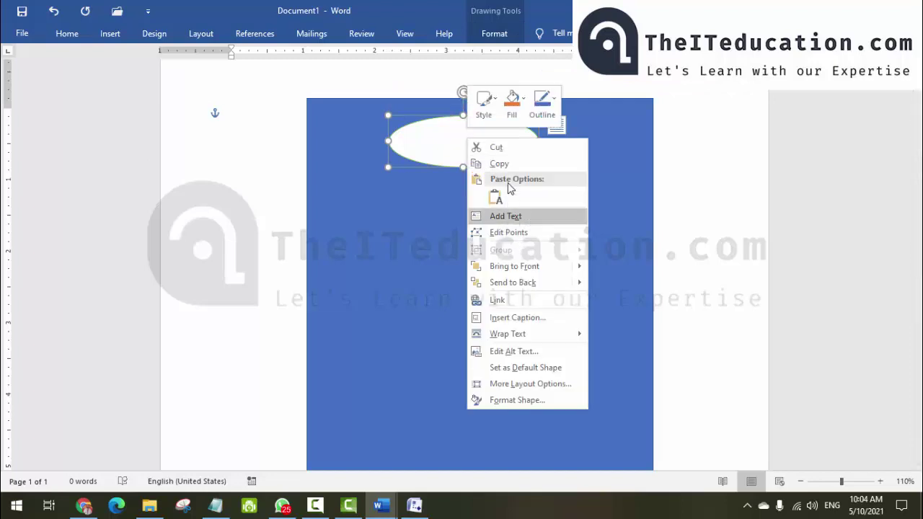
click(518, 219)
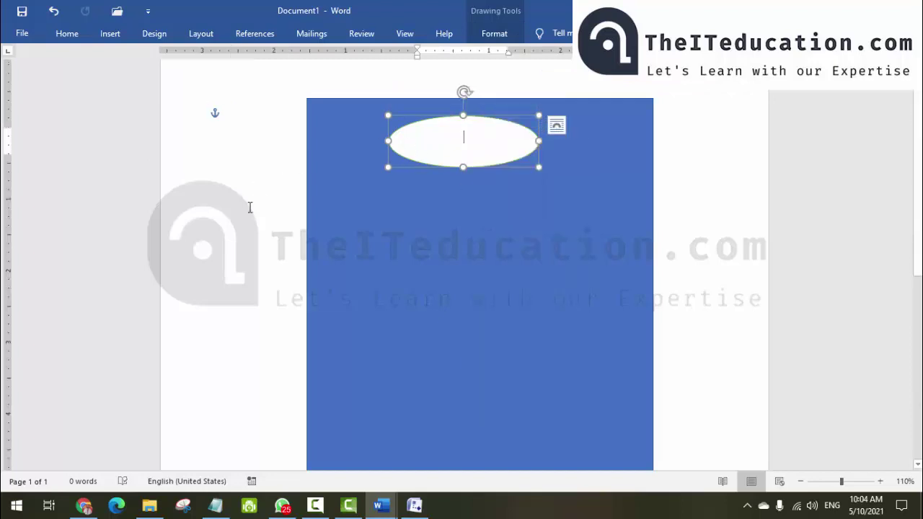
click(226, 302)
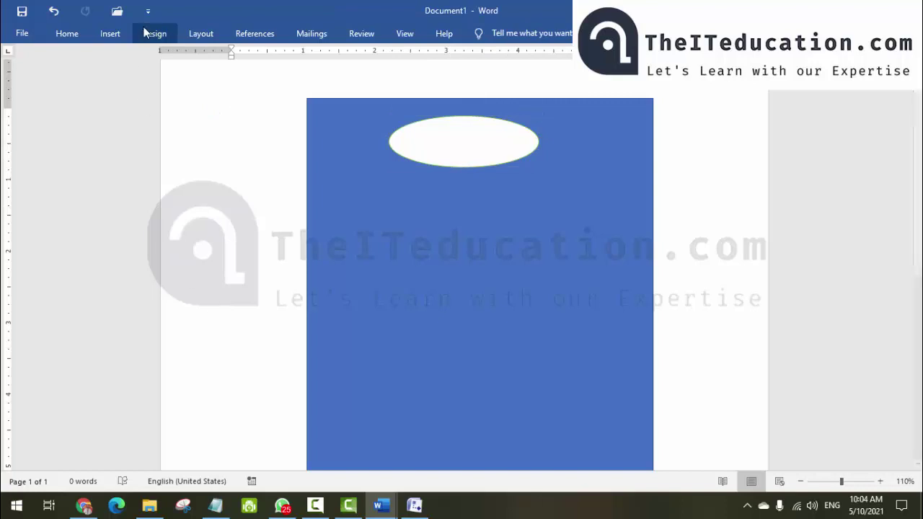
Place an Actor1 stick figure left of the system boundary in Visio.
click(414, 507)
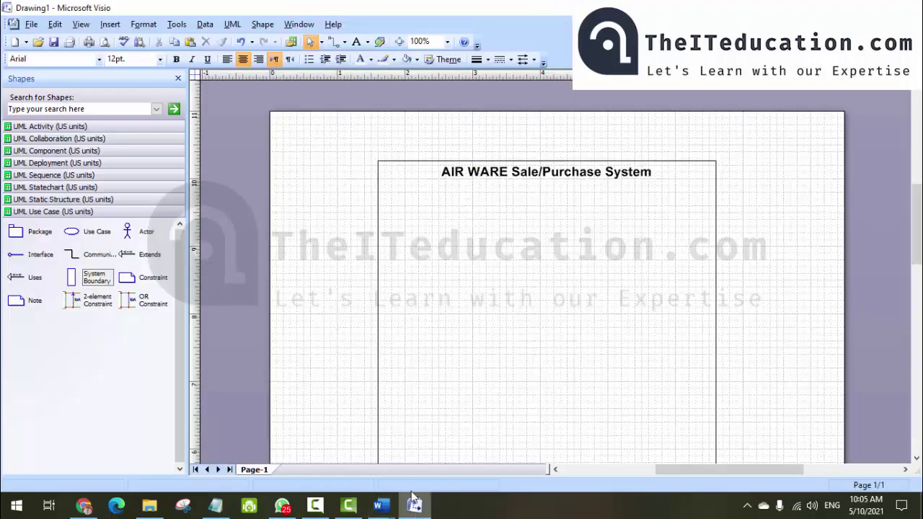
drag(128, 232, 310, 289)
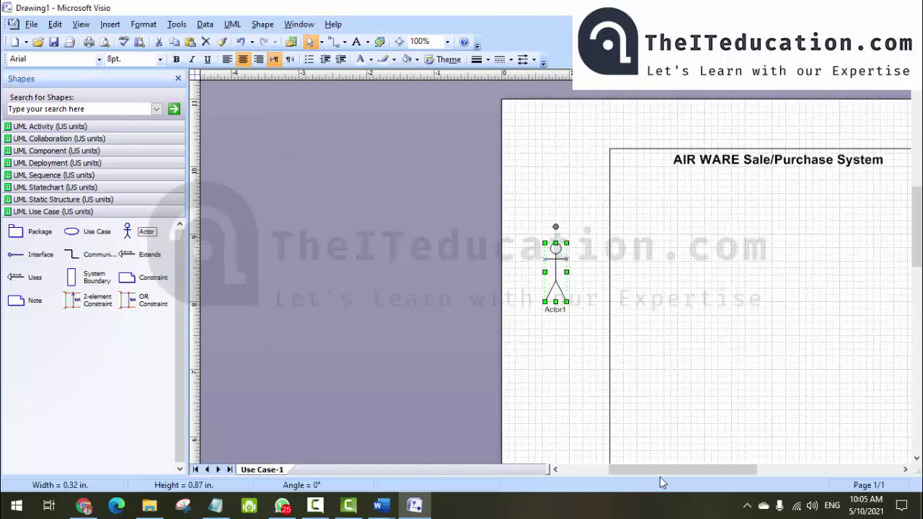
drag(659, 476, 677, 474)
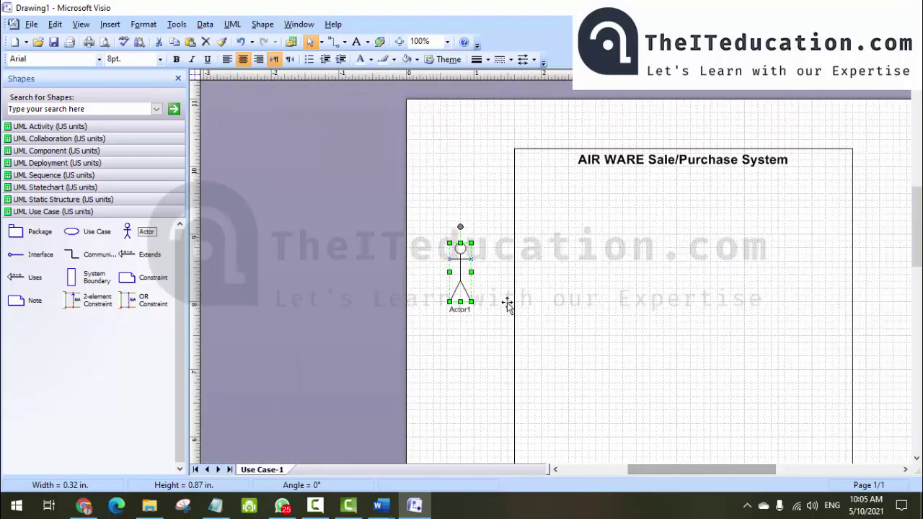
double_click(459, 271)
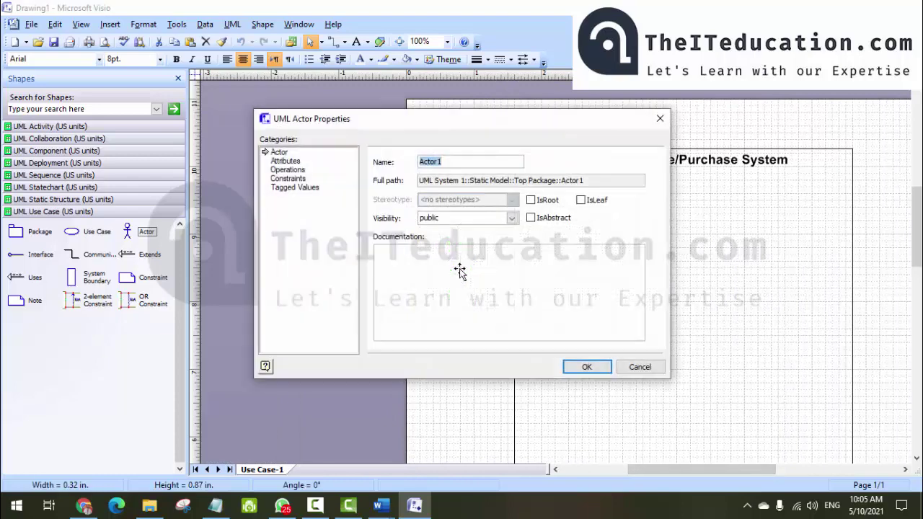
key(Return)
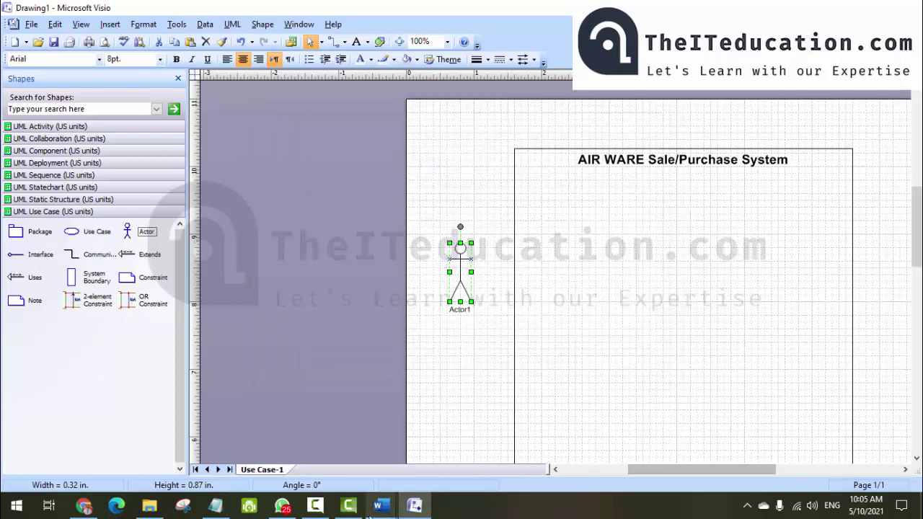
Bring the Word Document1 back to the front.
mouse_move(413, 510)
mouse_move(381, 506)
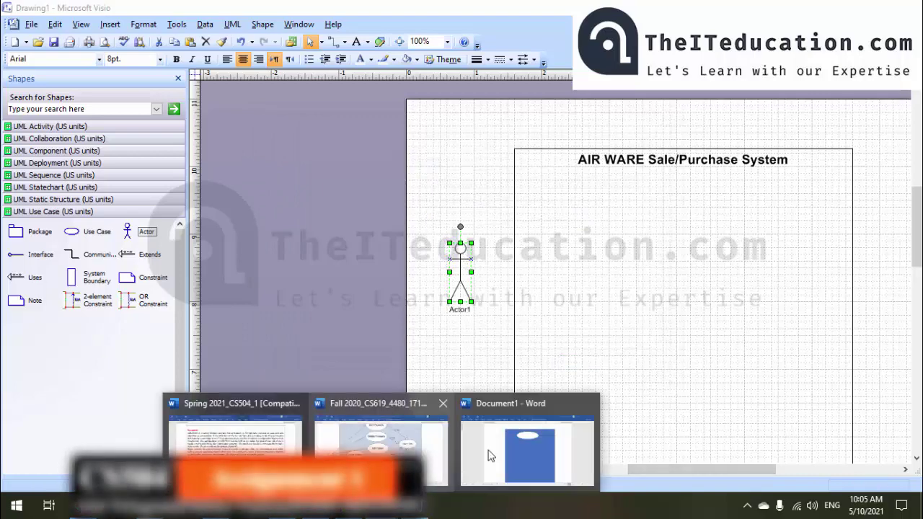
click(505, 452)
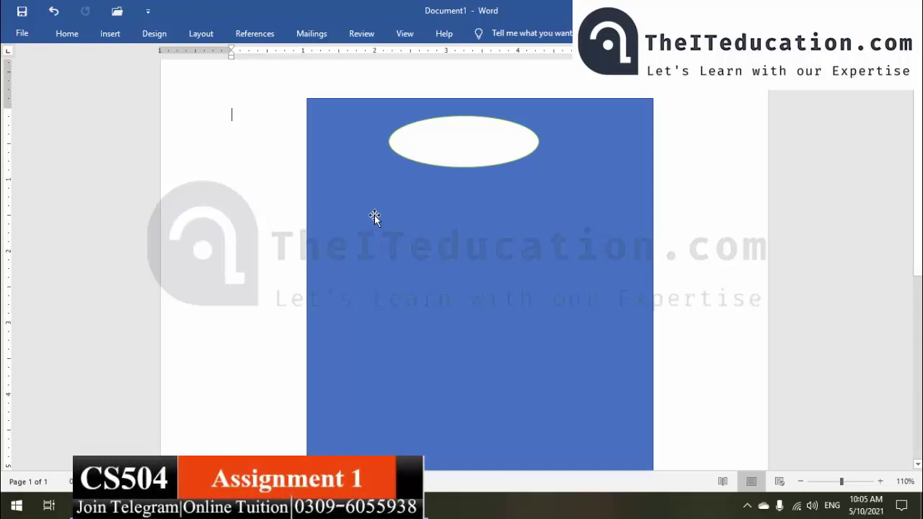
key(alt)
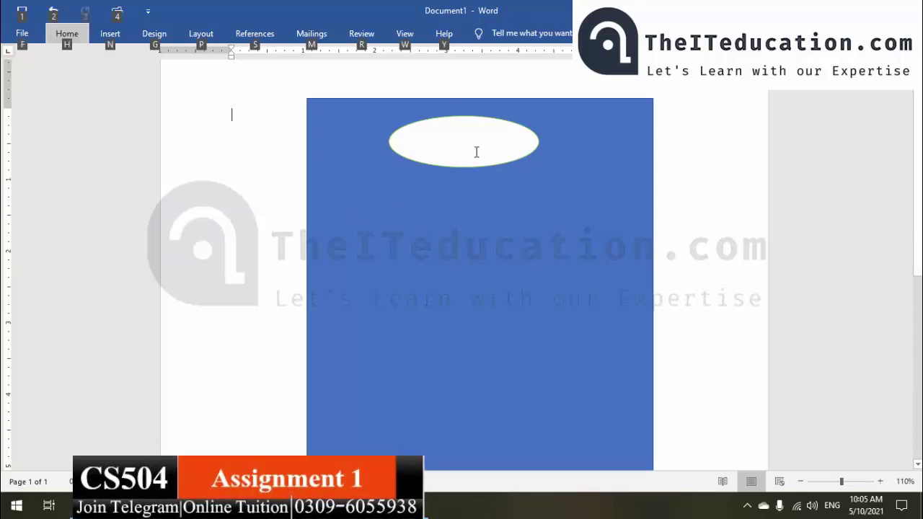
Paste the copied Actor1 figure at the top-left of the Word page.
click(472, 148)
key(Escape)
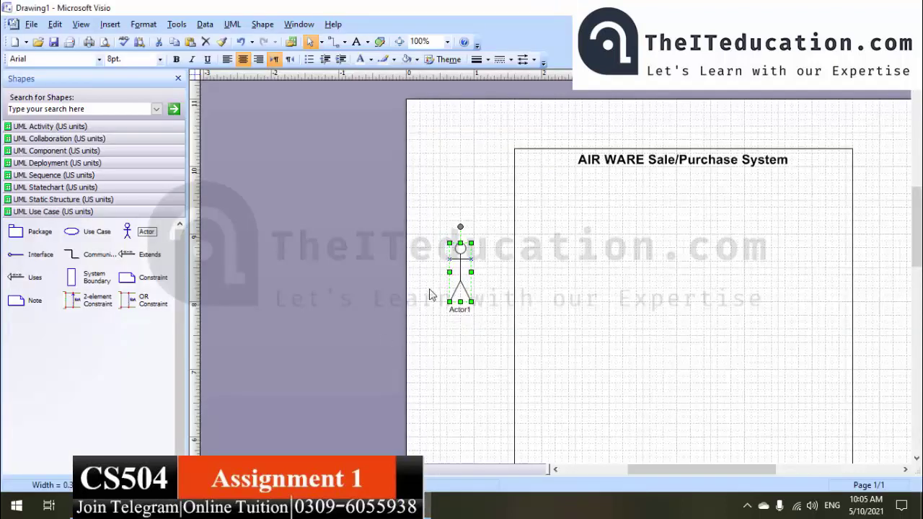
key(alt+Tab)
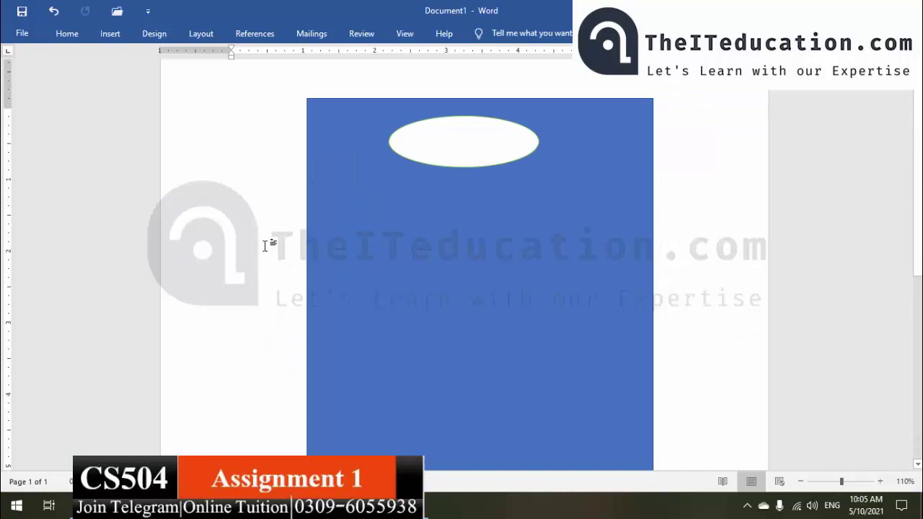
key(ctrl+v)
drag(244, 153, 251, 253)
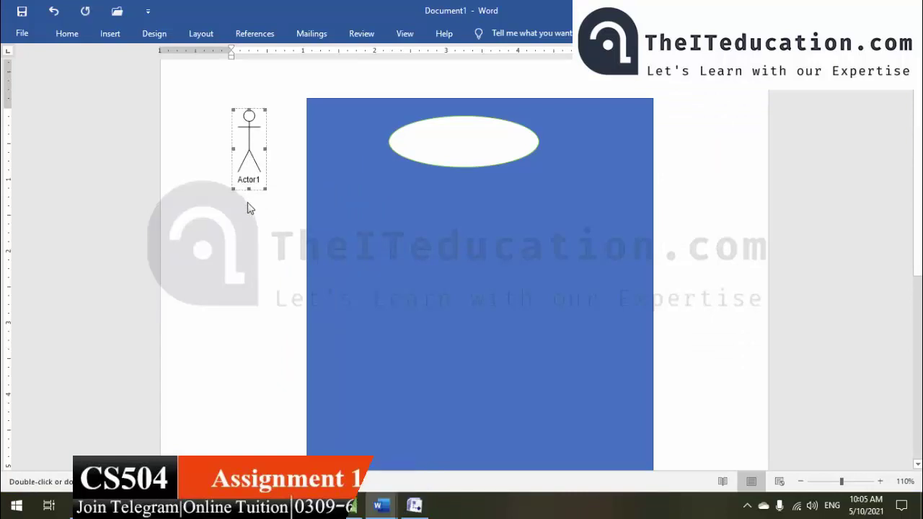
click(250, 156)
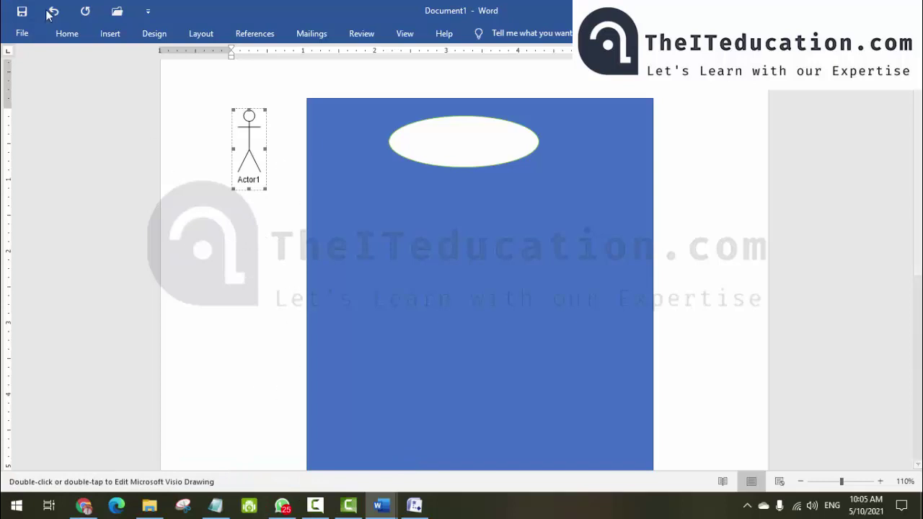
Draw a straight line from the actor to the ellipse.
click(103, 36)
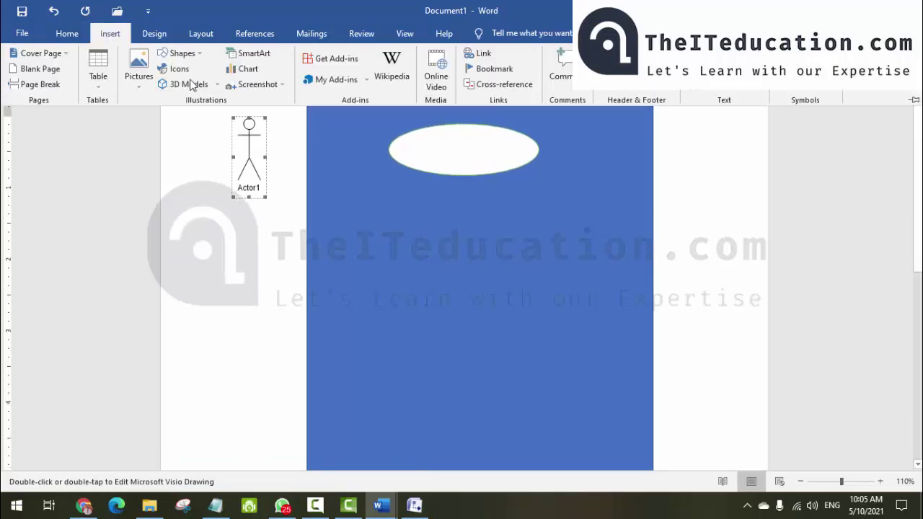
click(180, 53)
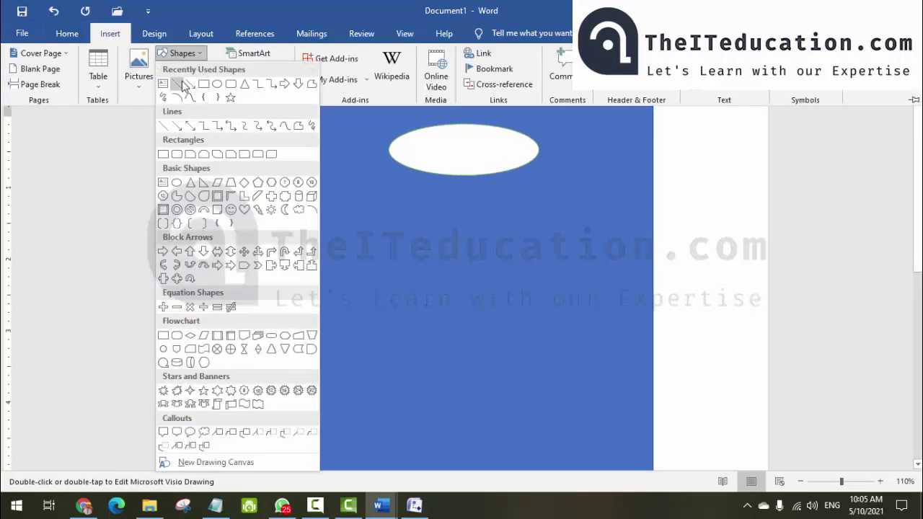
click(181, 84)
drag(267, 157, 389, 149)
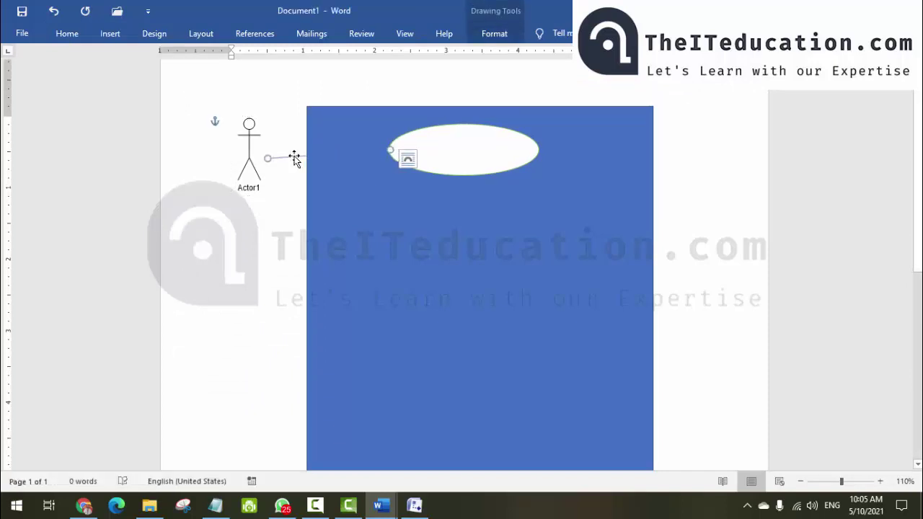
drag(267, 157, 256, 134)
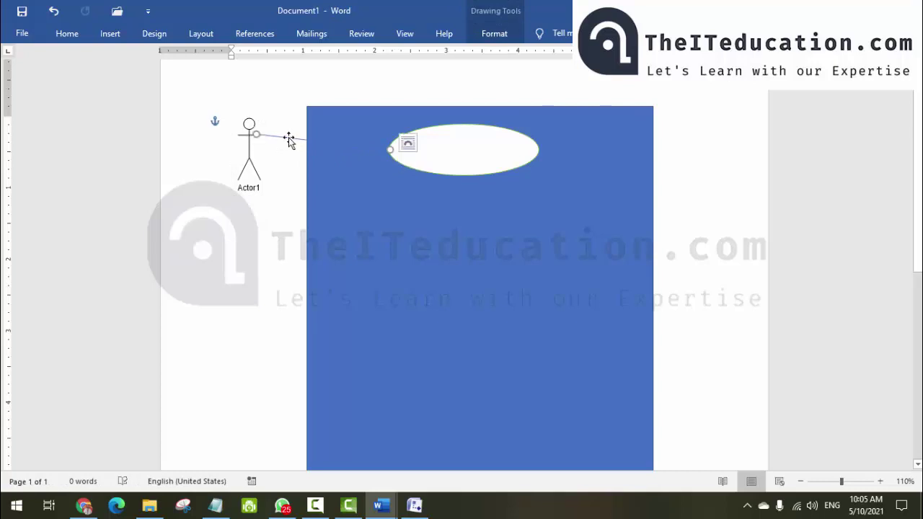
Try No Outline on the line, then undo it.
click(501, 34)
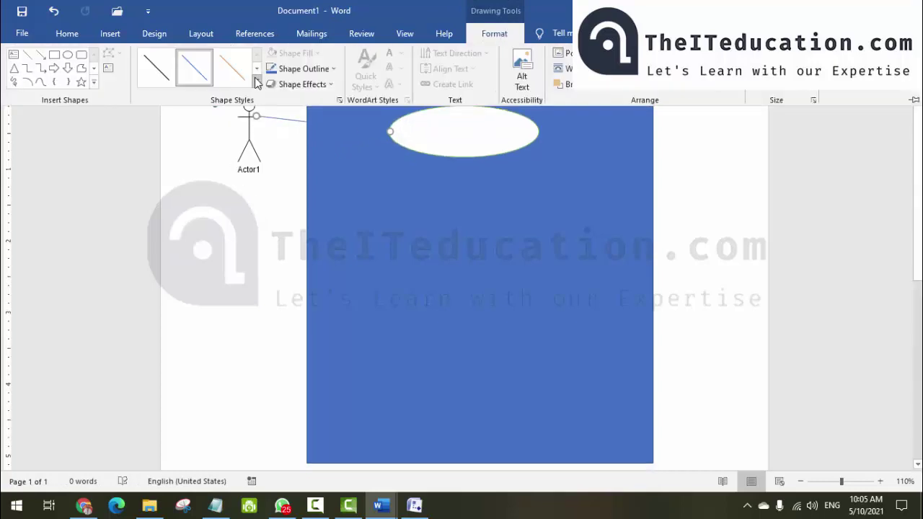
click(322, 75)
click(277, 193)
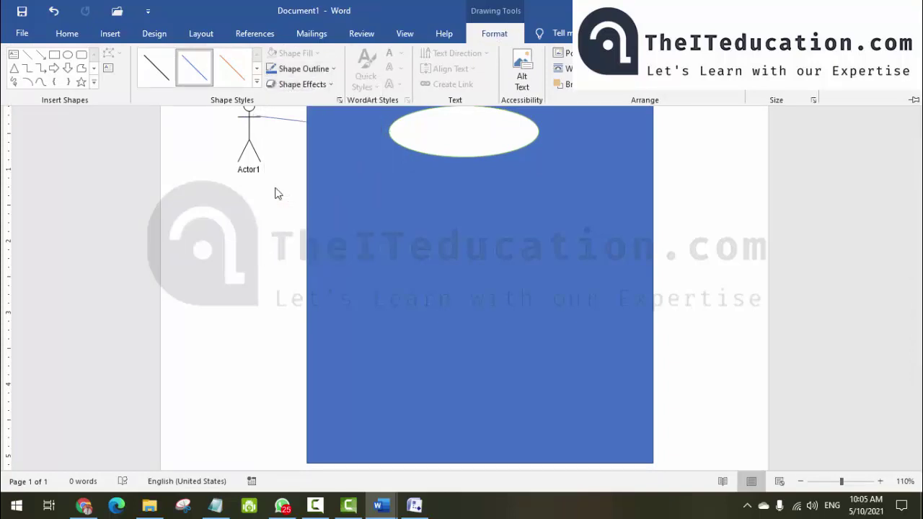
key(ctrl+z)
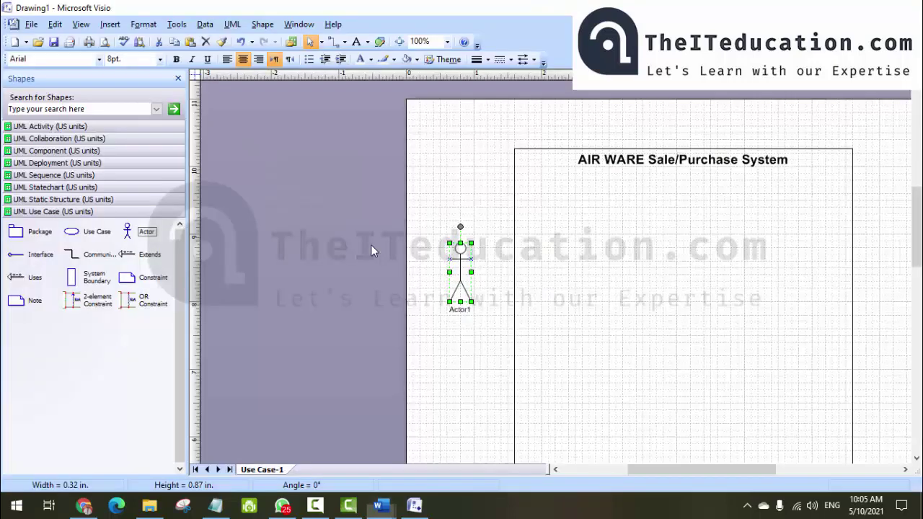
drag(635, 470, 674, 469)
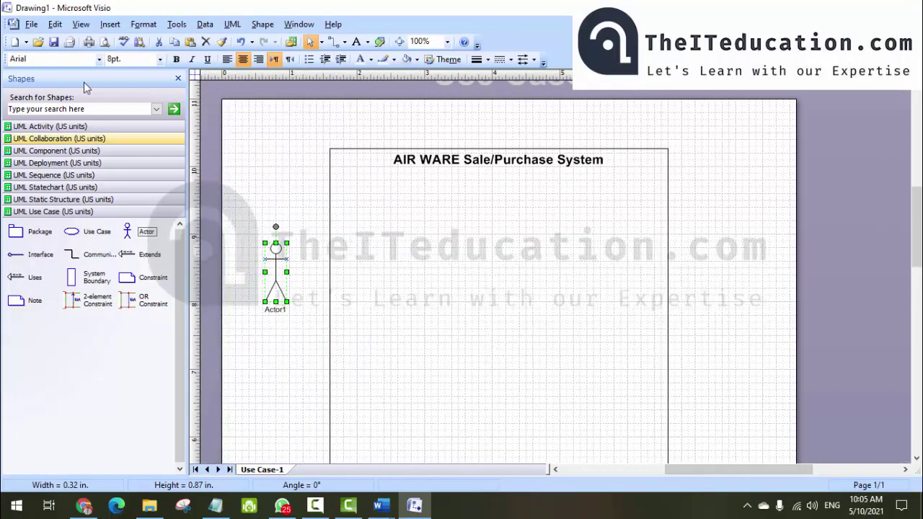
click(84, 505)
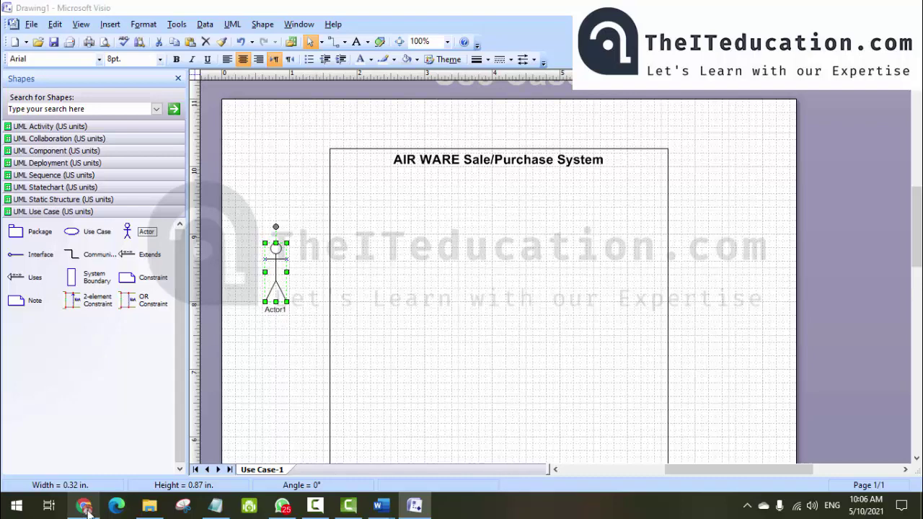
Open the Creately, Lucidchart and SmartDraw use case diagram results in new tabs.
click(502, 11)
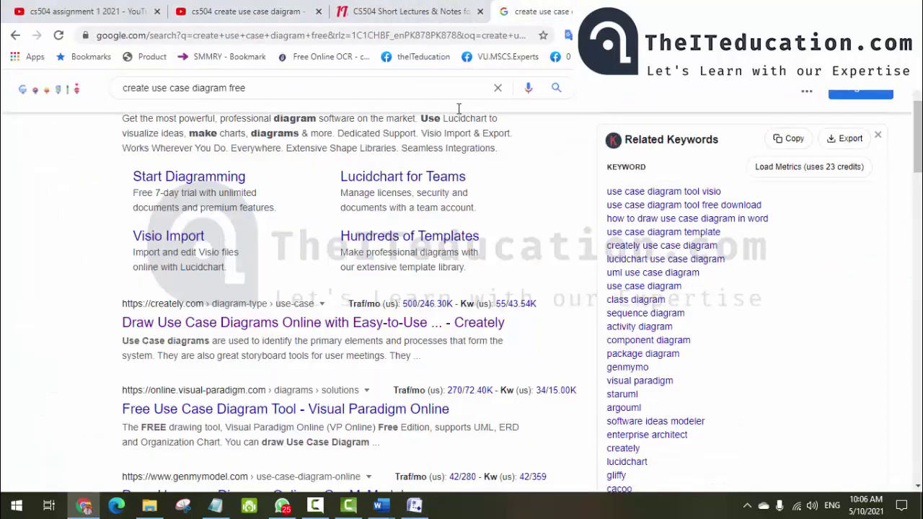
drag(123, 88, 245, 88)
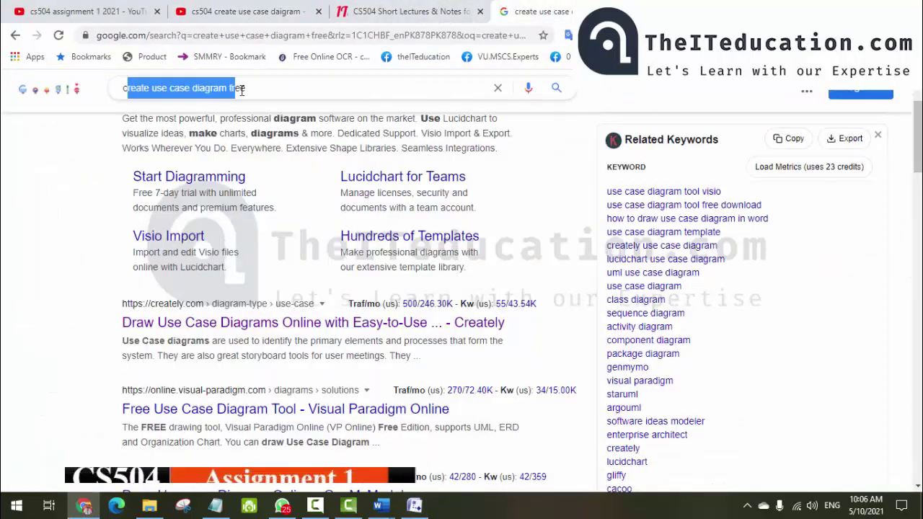
drag(918, 148, 918, 139)
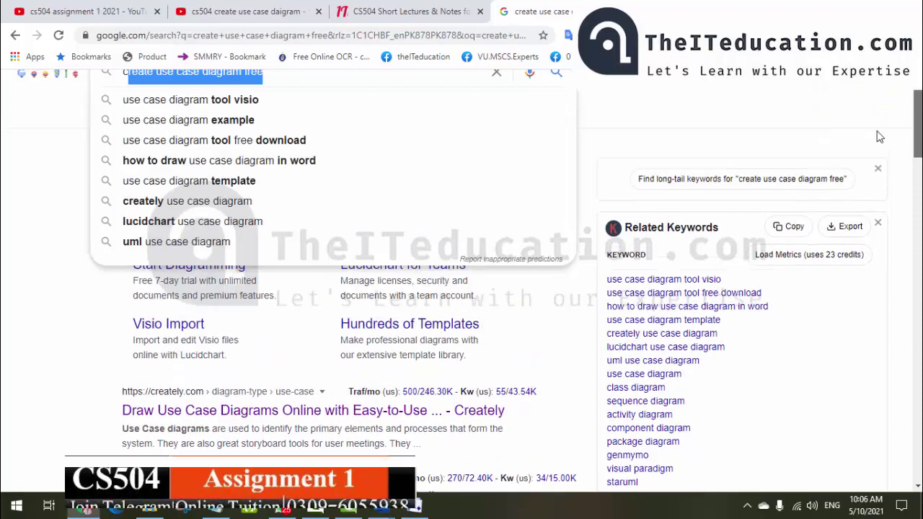
click(69, 288)
right_click(165, 422)
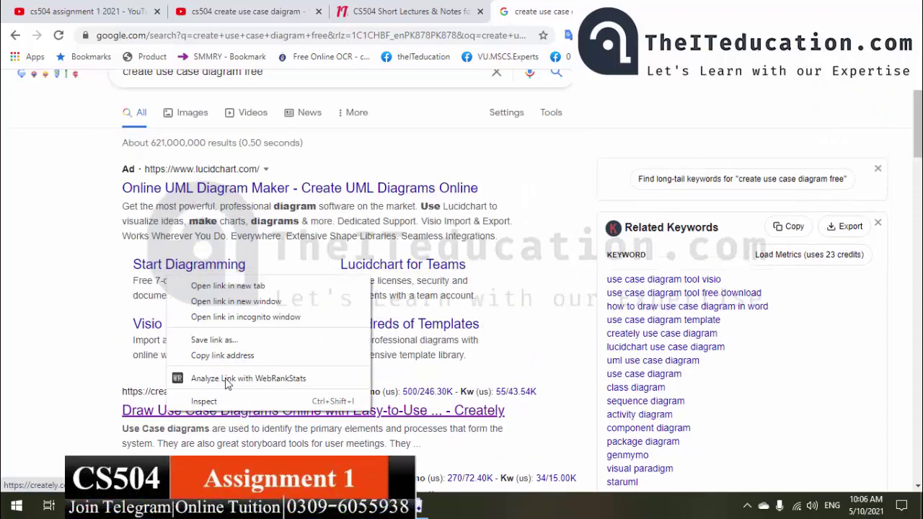
click(255, 280)
right_click(189, 189)
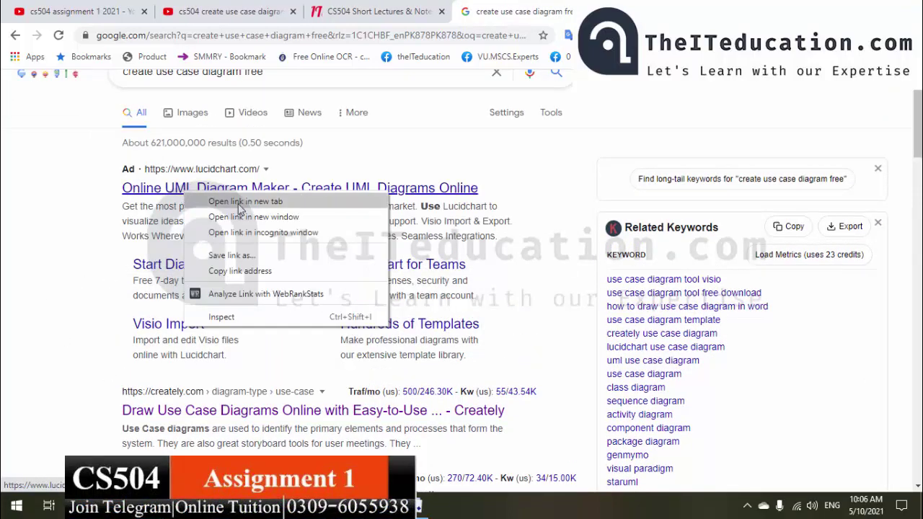
click(238, 199)
scroll(193, 240, down, 3)
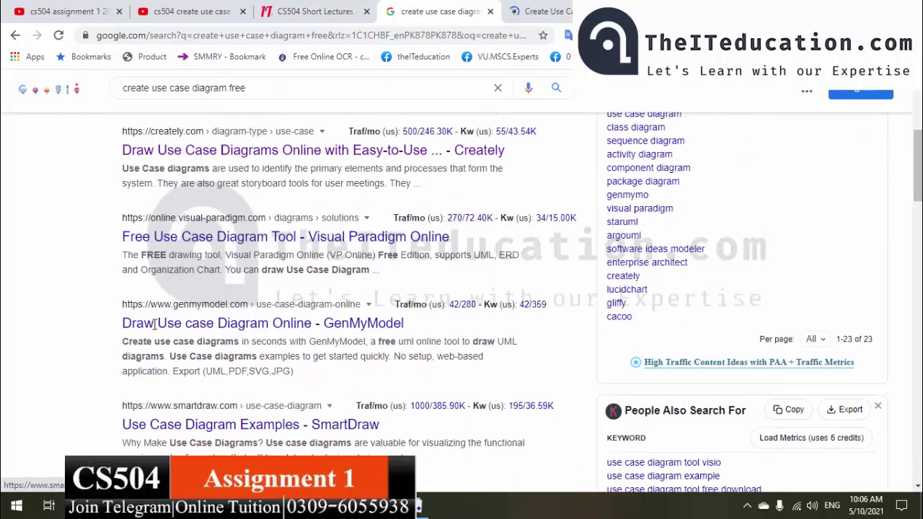
right_click(186, 430)
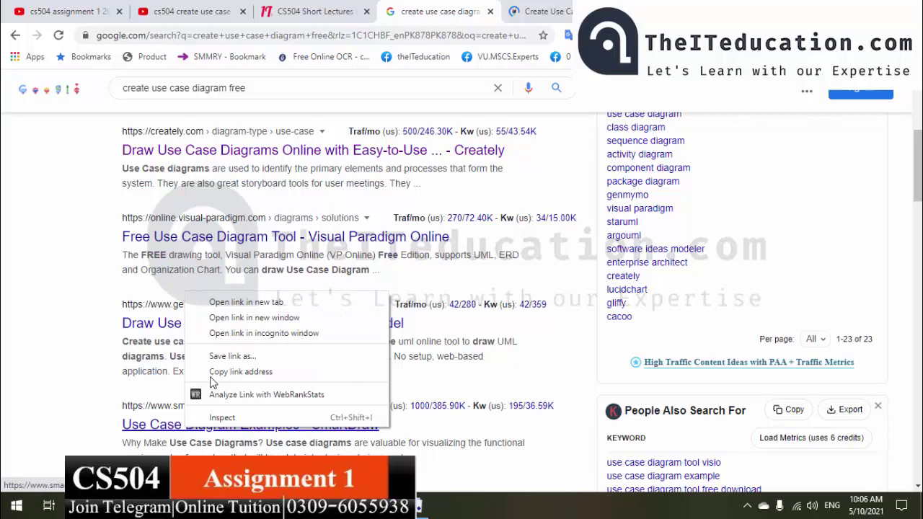
click(233, 302)
Go to Creately's sign-in page and start Lucidchart's Make a UML diagram option.
click(491, 15)
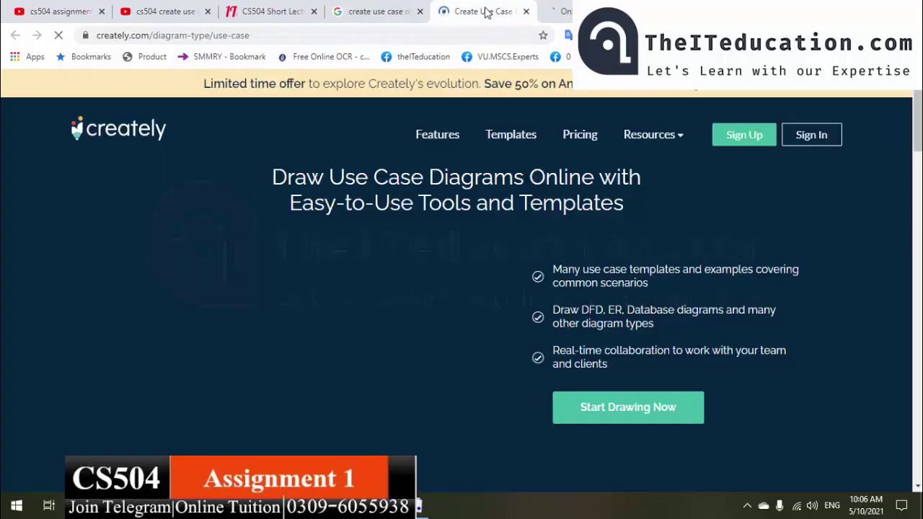
click(820, 145)
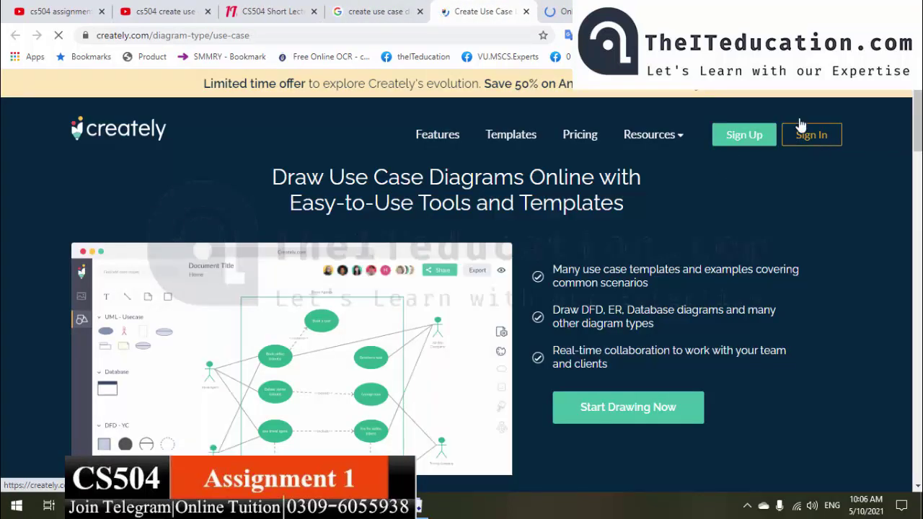
key(ctrl+Tab)
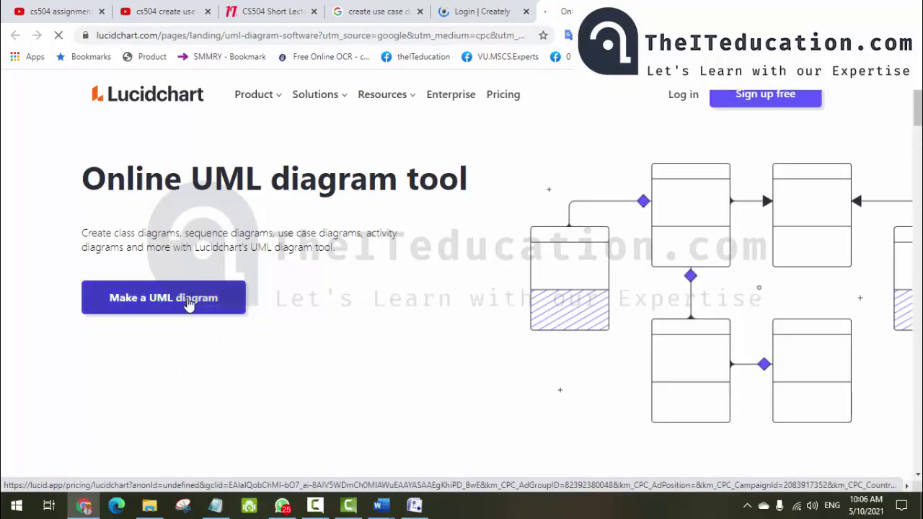
click(189, 303)
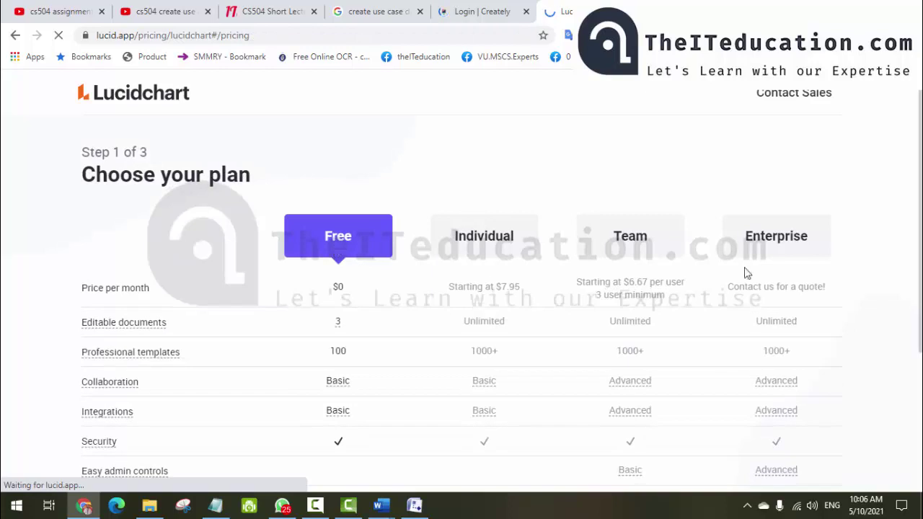
scroll(462, 298, down, 3)
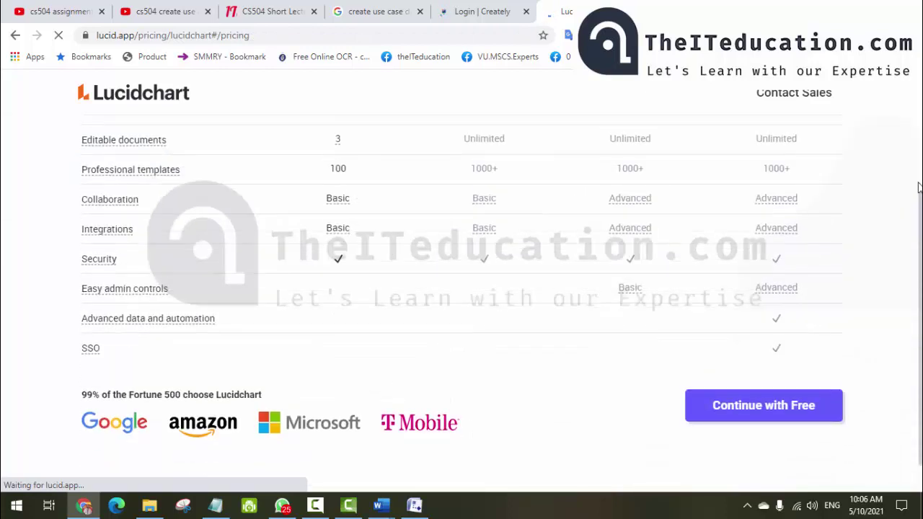
Compare the SmartDraw, Lucidchart plan and Creately sign-in tabs, then return to Visio.
key(ctrl+Tab)
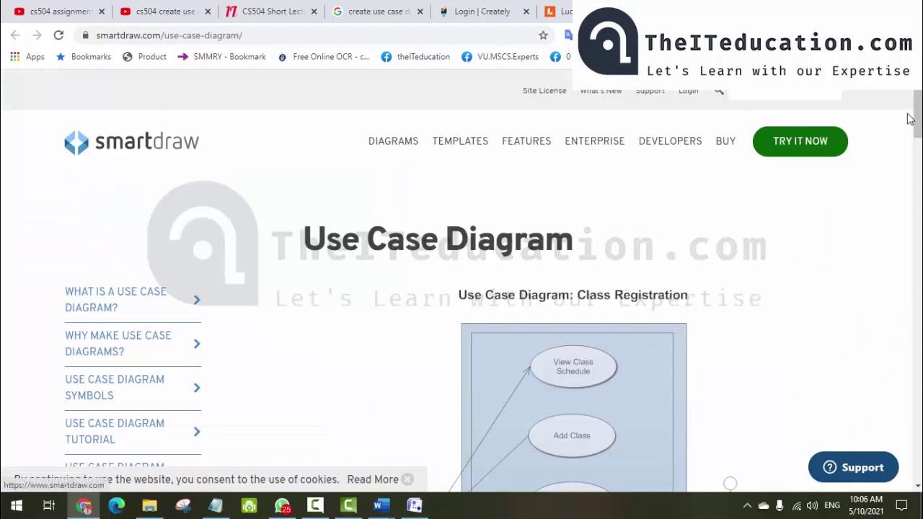
mouse_move(918, 140)
mouse_down()
mouse_move(918, 189)
mouse_move(918, 146)
mouse_up()
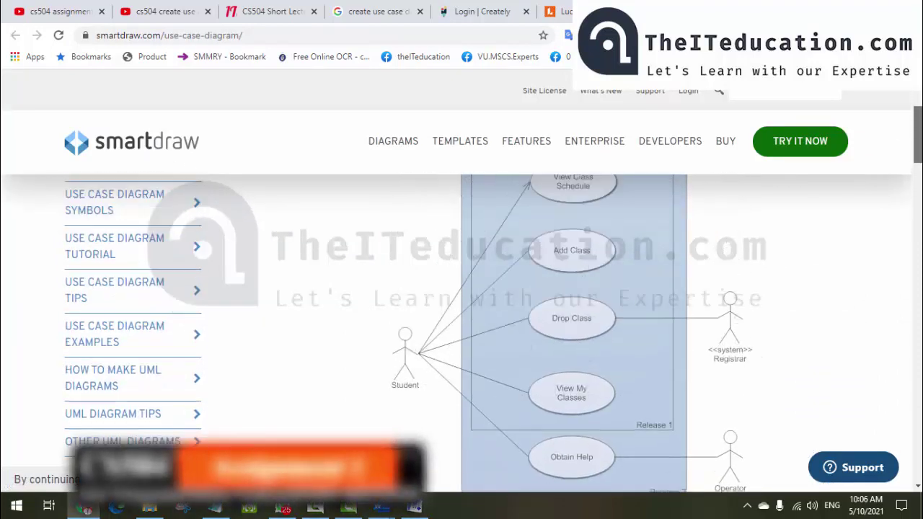
click(558, 12)
click(459, 13)
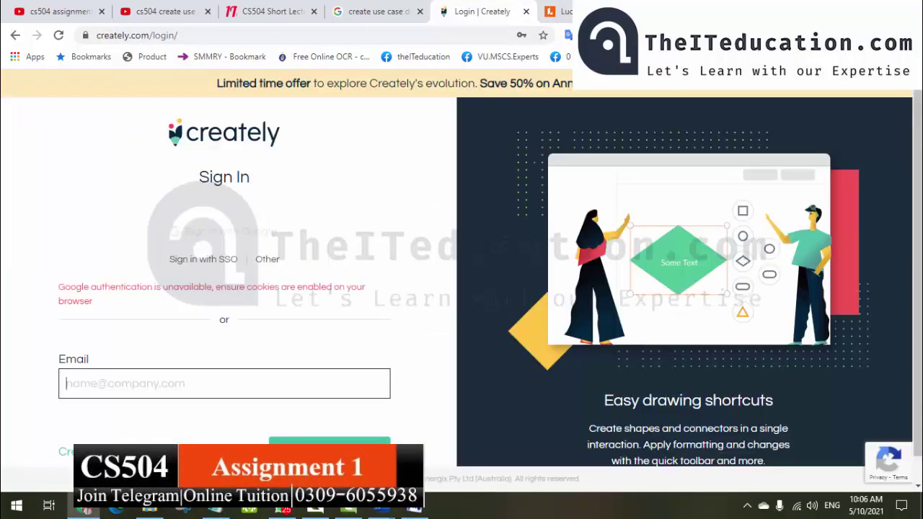
click(559, 12)
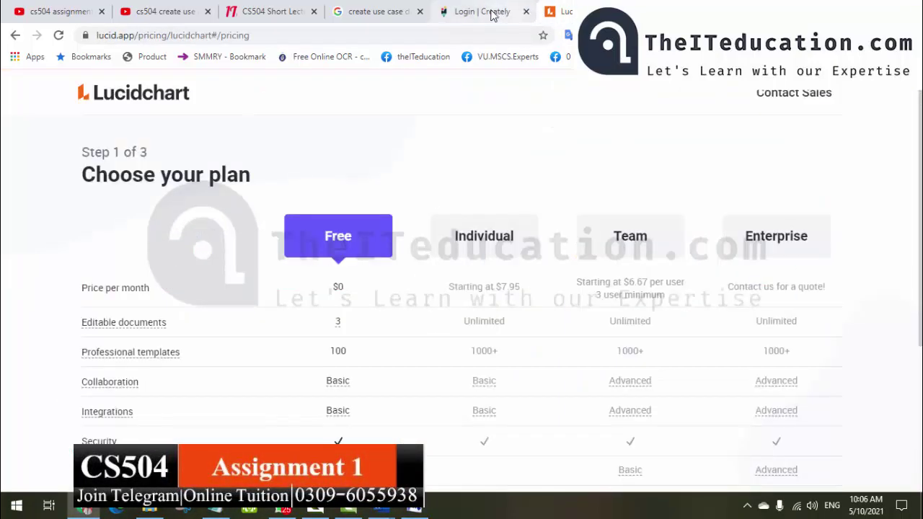
click(483, 13)
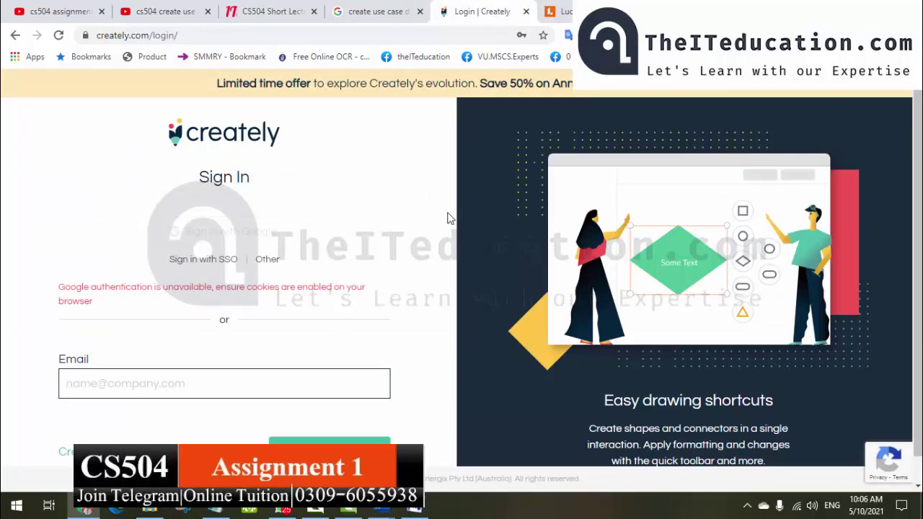
click(415, 509)
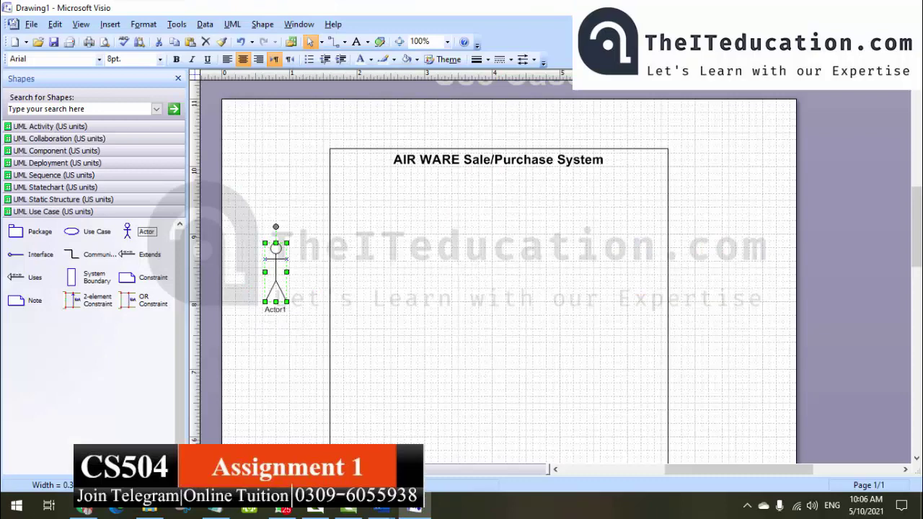
Bring the Spring 2021_CS504_1 assignment document to the front.
mouse_move(382, 509)
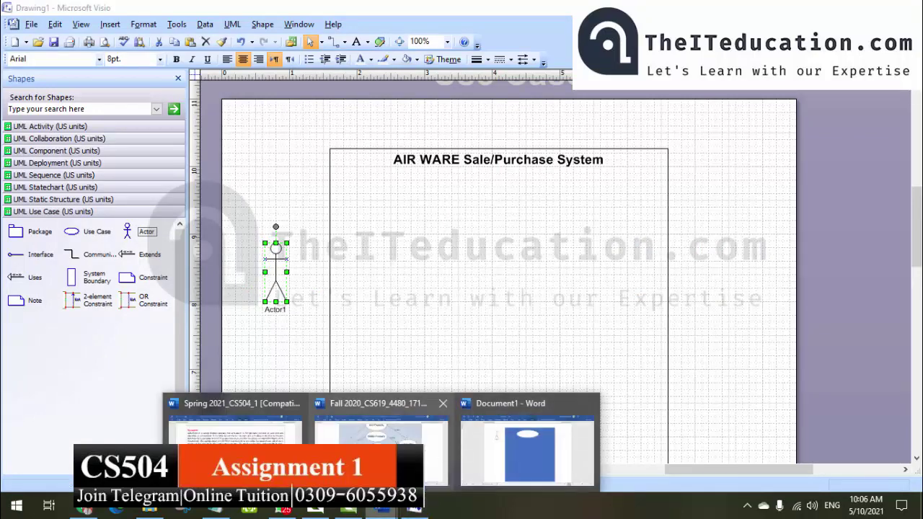
click(236, 419)
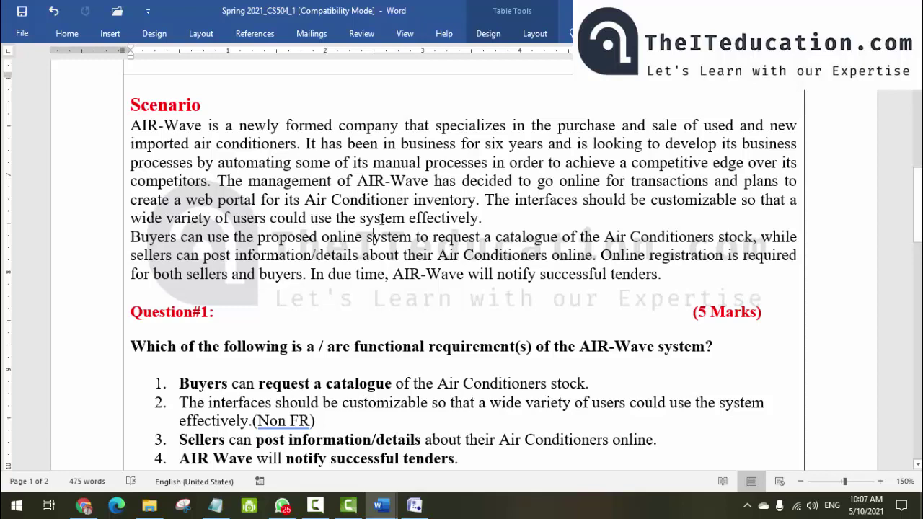
Colour the words Buyers and sellers red in the AIR-Wave scenario paragraph.
double_click(150, 240)
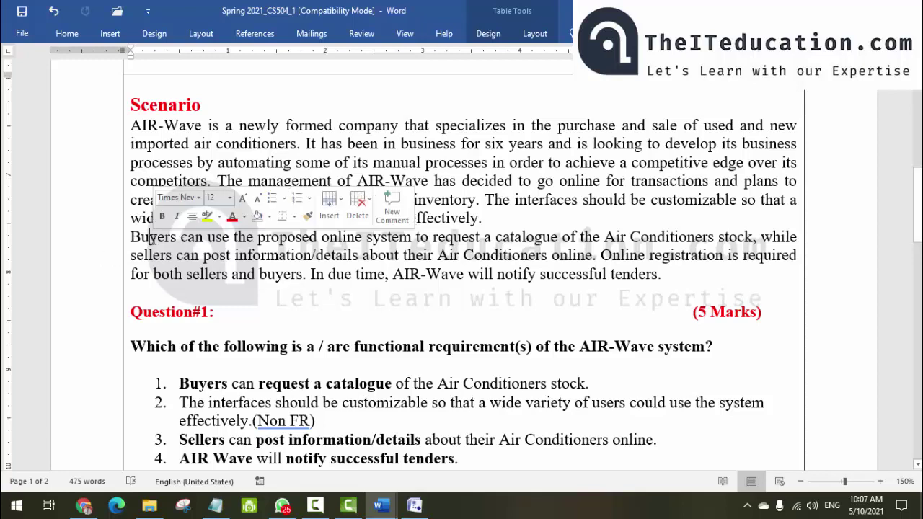
click(213, 245)
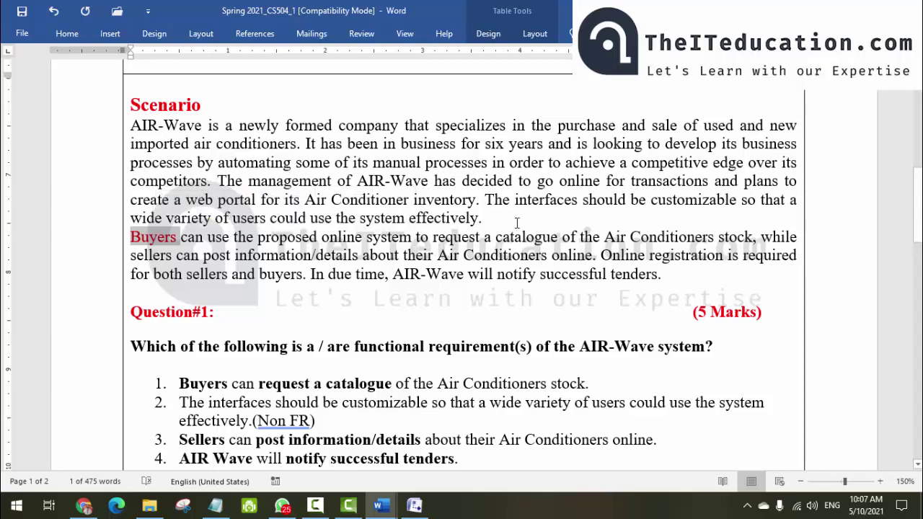
double_click(155, 256)
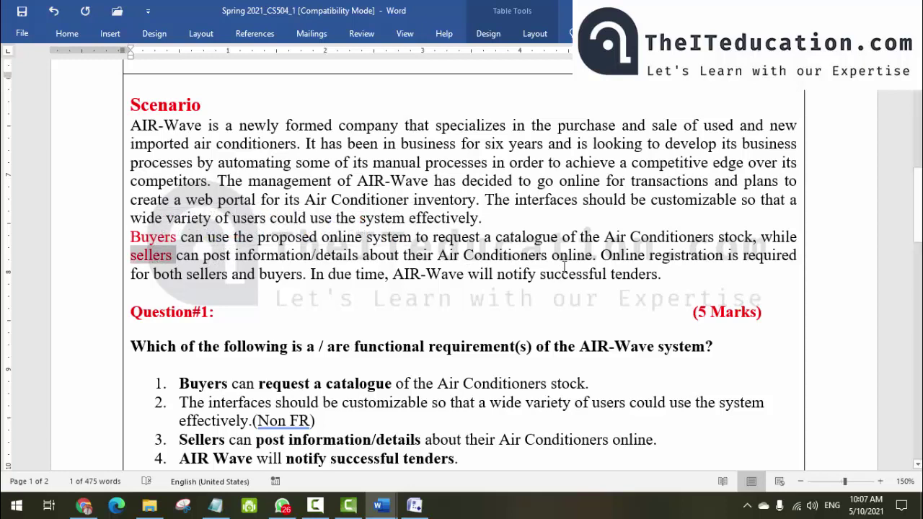
double_click(217, 274)
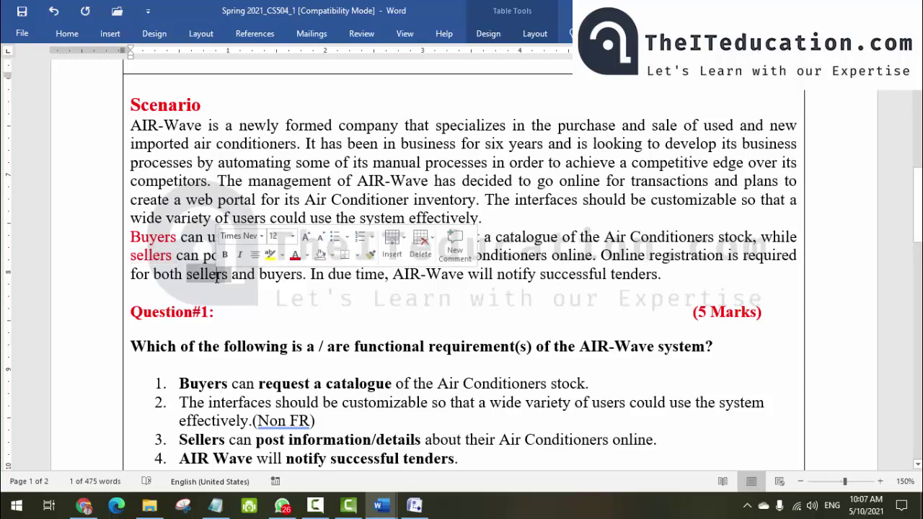
click(352, 278)
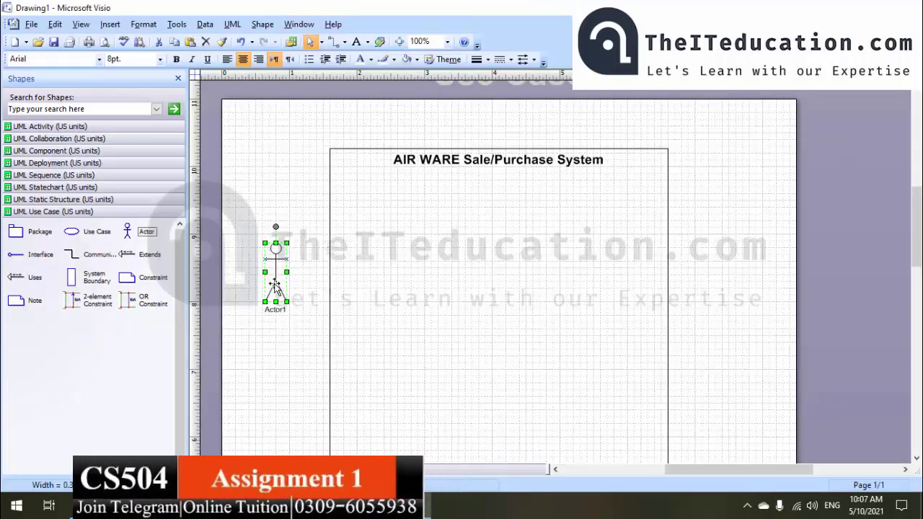
Rename Actor1 to Buyers.
double_click(275, 287)
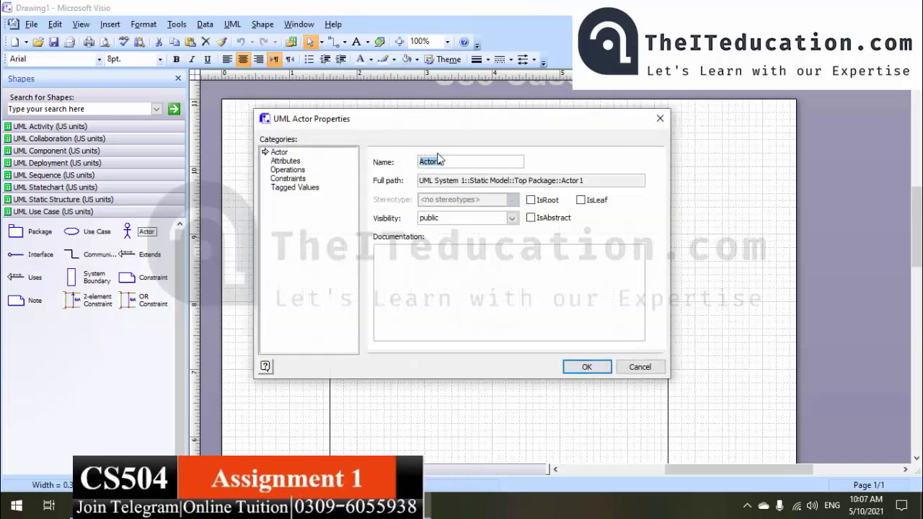
text(Buyers)
click(586, 367)
click(292, 346)
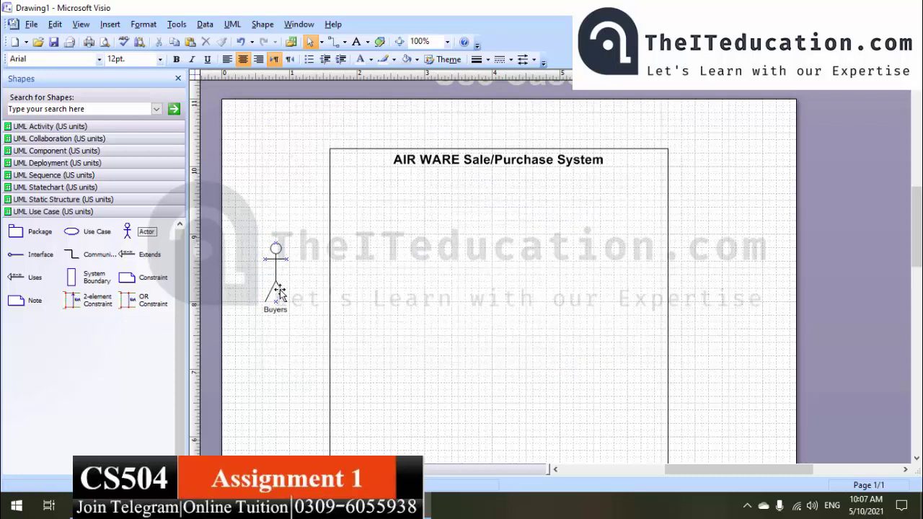
Add a second actor below Buyers and name it Sellers.
drag(128, 231, 703, 315)
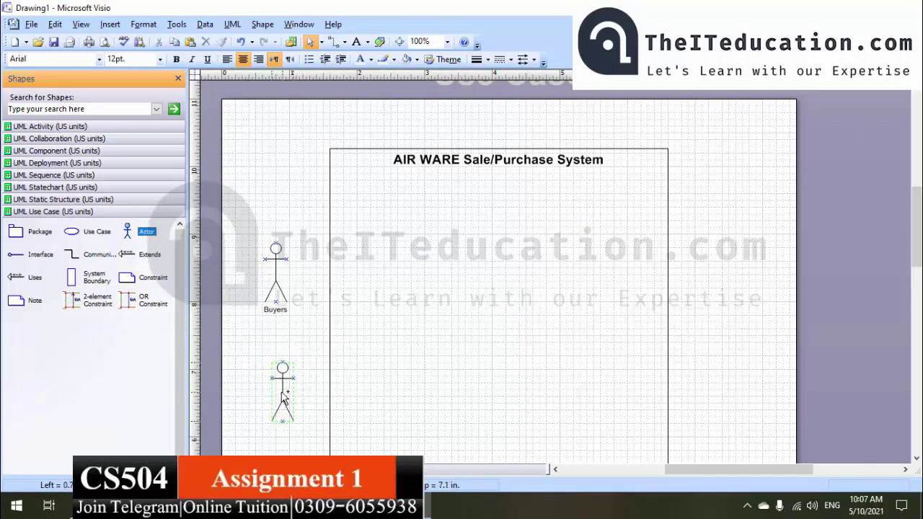
drag(703, 316, 272, 408)
double_click(273, 409)
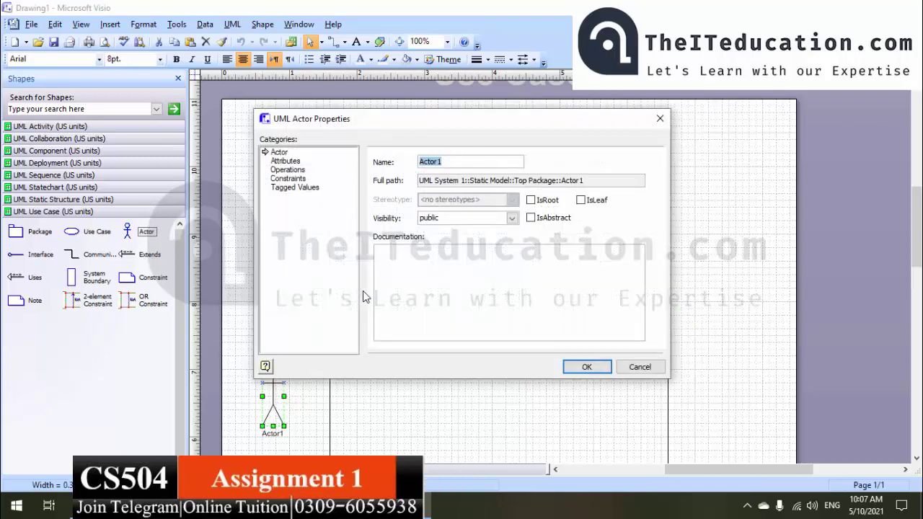
text(Selleo)
text(rs)
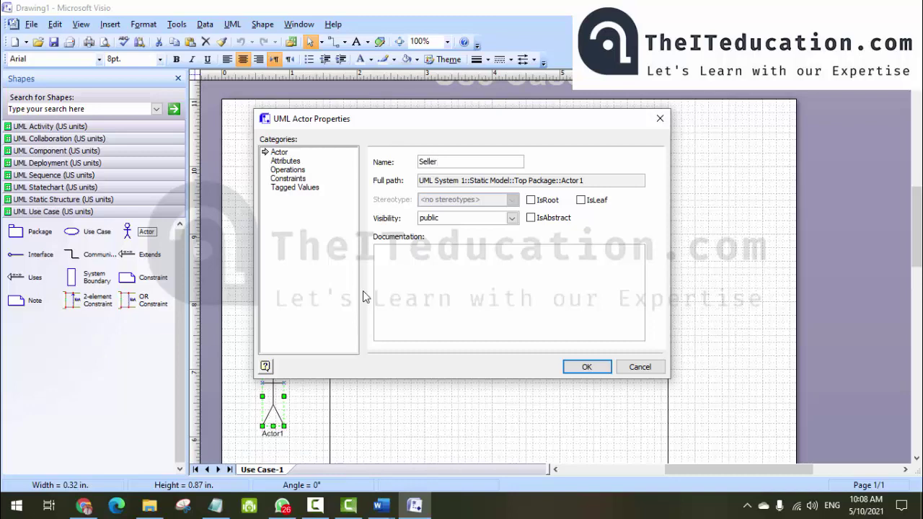
click(588, 367)
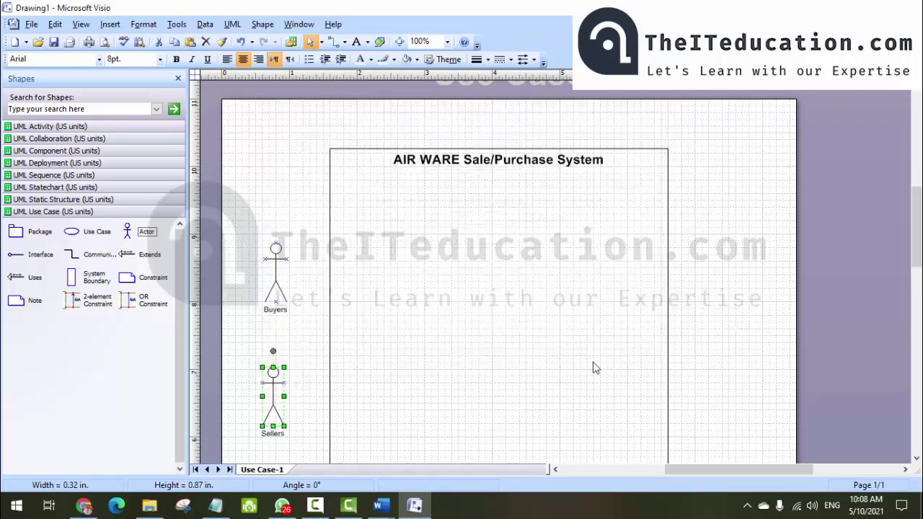
click(309, 340)
Check the phrase 'Online registration' in the assignment scenario.
key(alt+Tab)
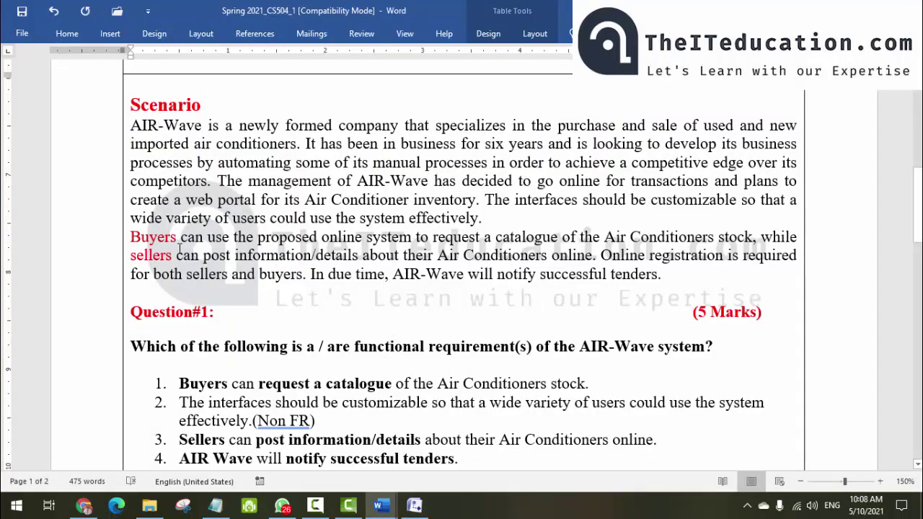
drag(601, 256, 726, 255)
click(253, 300)
Add a use case inside the boundary named Register Systems.
key(alt+Tab)
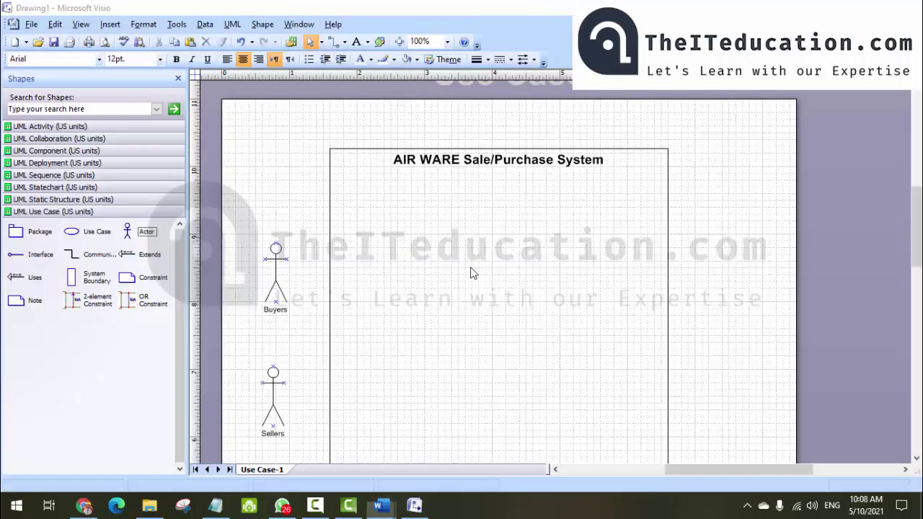
mouse_move(72, 231)
mouse_down()
mouse_move(387, 332)
mouse_move(391, 341)
mouse_move(447, 341)
mouse_up()
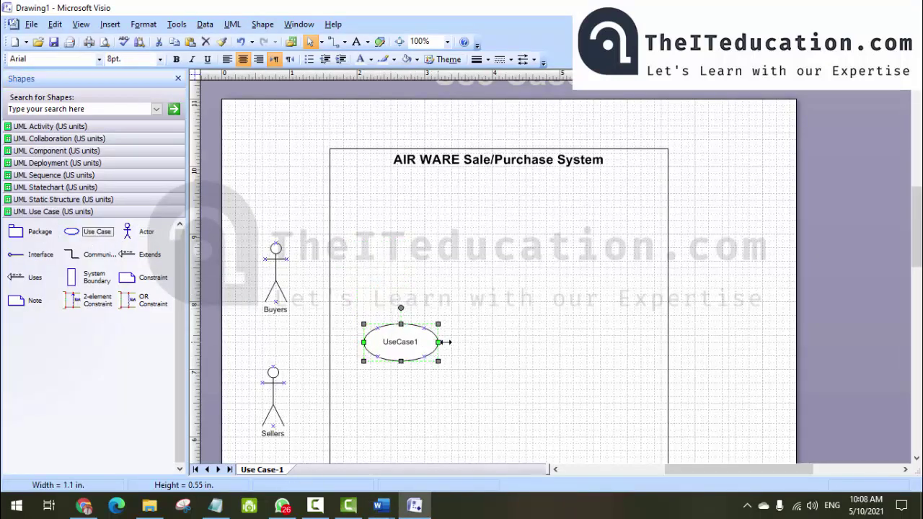
double_click(394, 341)
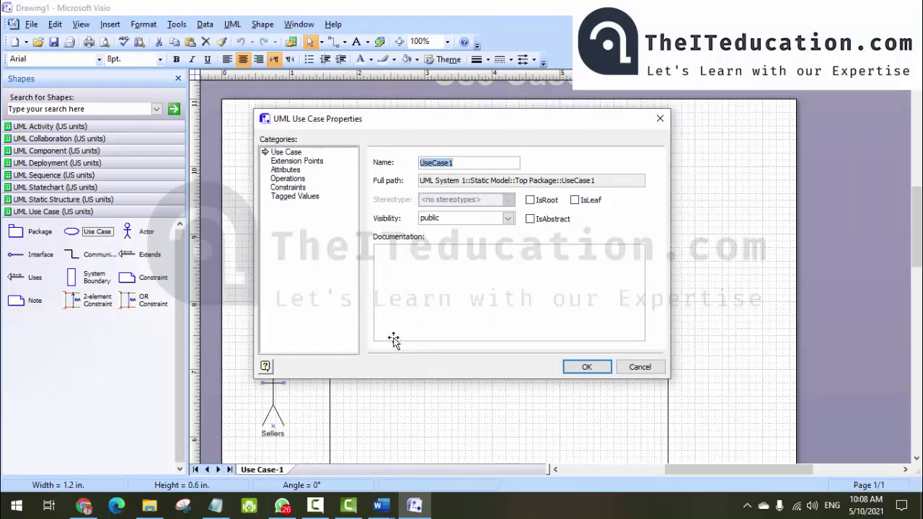
text(Rl)
text(gi)
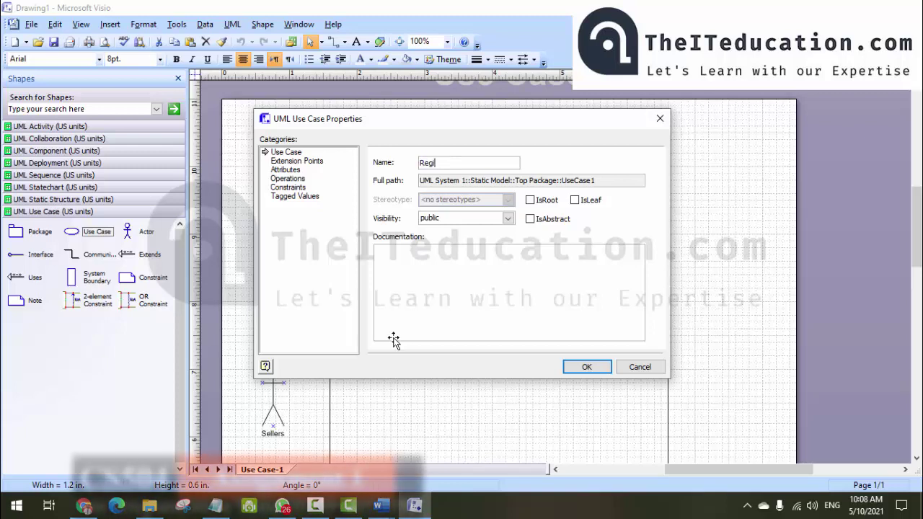
text(ster Syst)
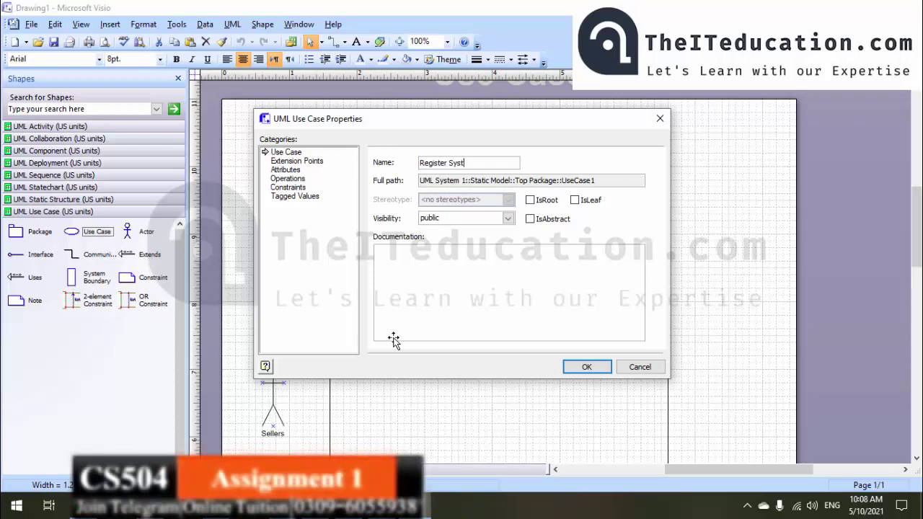
text(es)
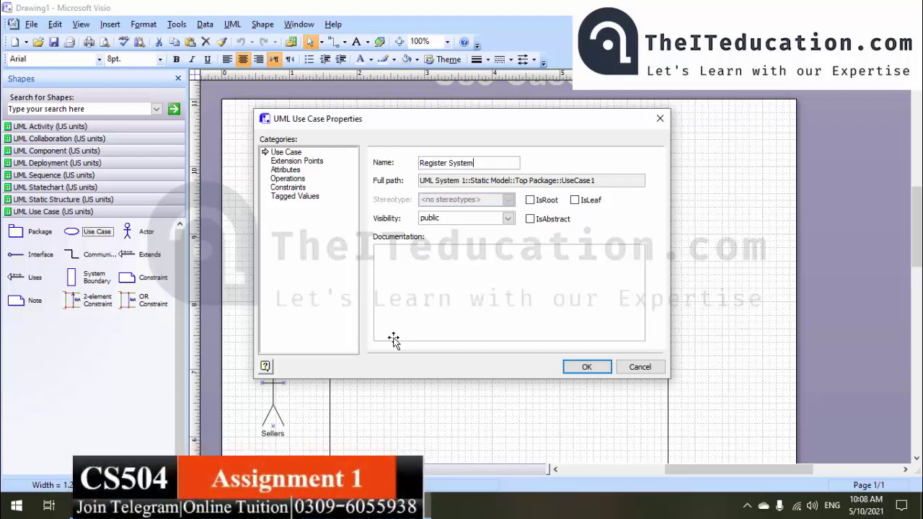
click(584, 367)
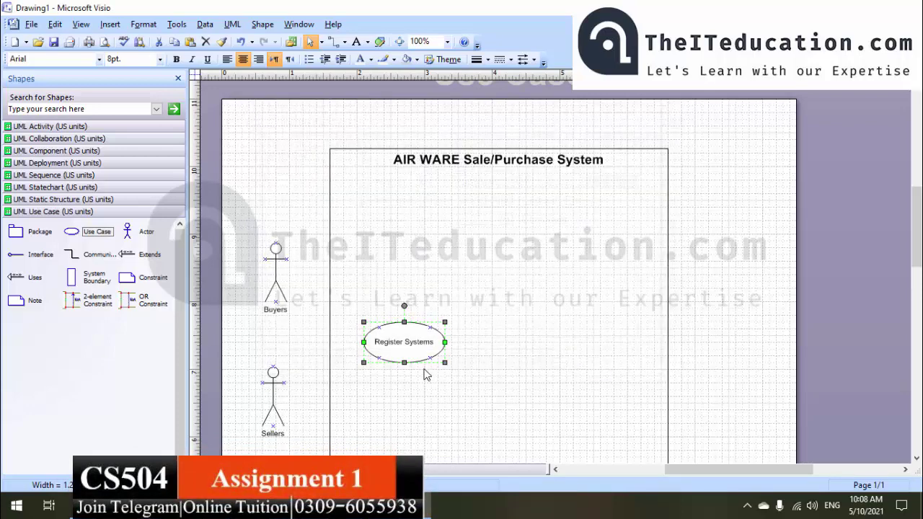
Review the phrases 'online system to' and 'request a catalogue' in the scenario, then return to Visio.
key(alt+Tab)
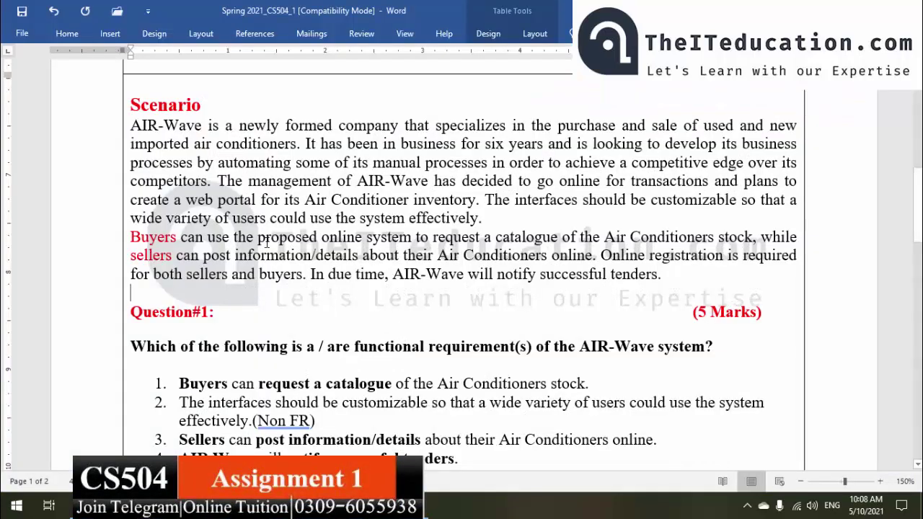
drag(324, 240, 432, 240)
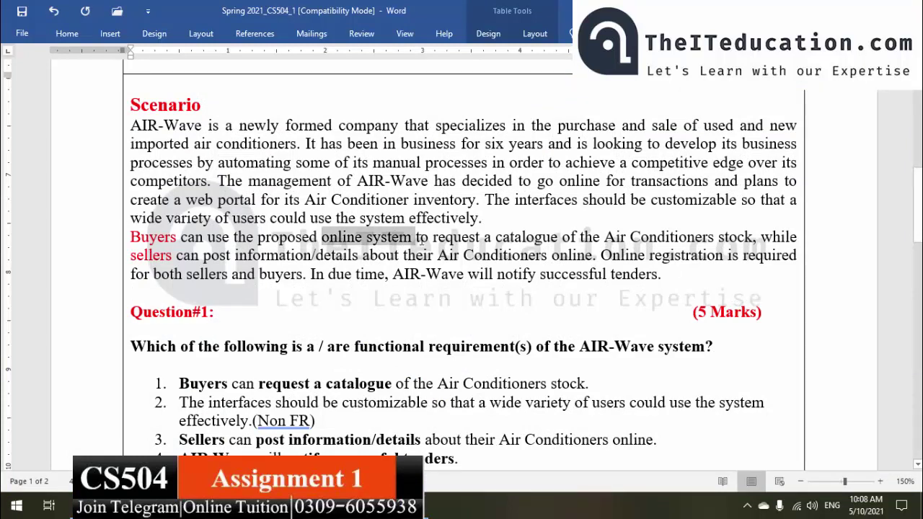
click(352, 312)
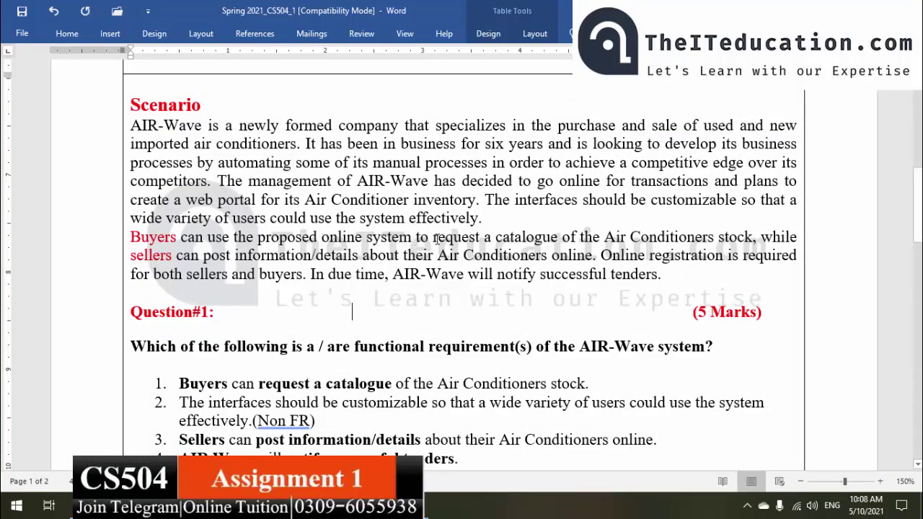
drag(433, 240, 561, 241)
key(alt+Tab)
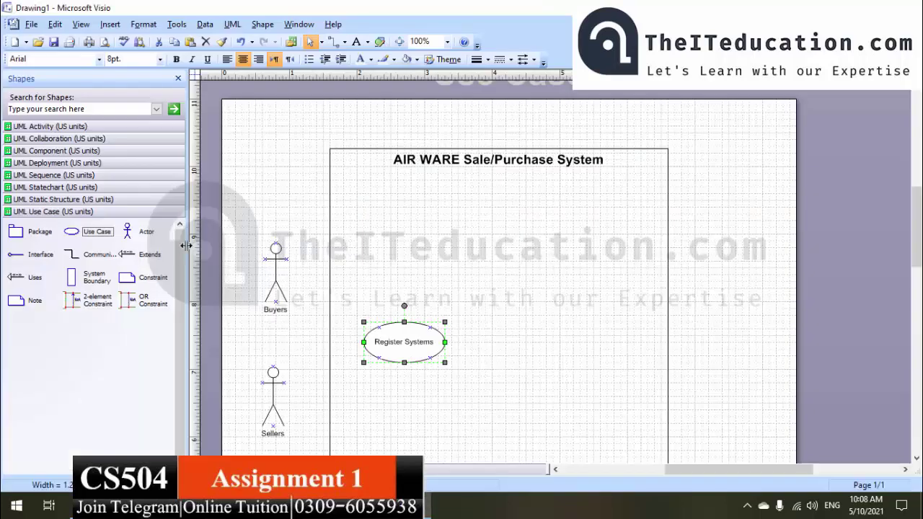
Place a new use case shape above Register Systems inside the boundary.
mouse_move(97, 231)
mouse_down()
mouse_move(437, 232)
mouse_move(464, 219)
mouse_move(506, 221)
mouse_up()
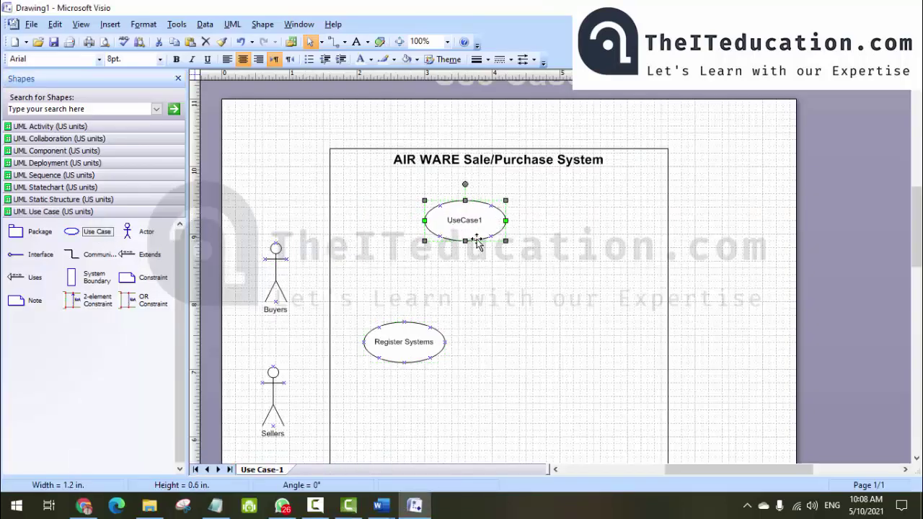
key(alt+Tab)
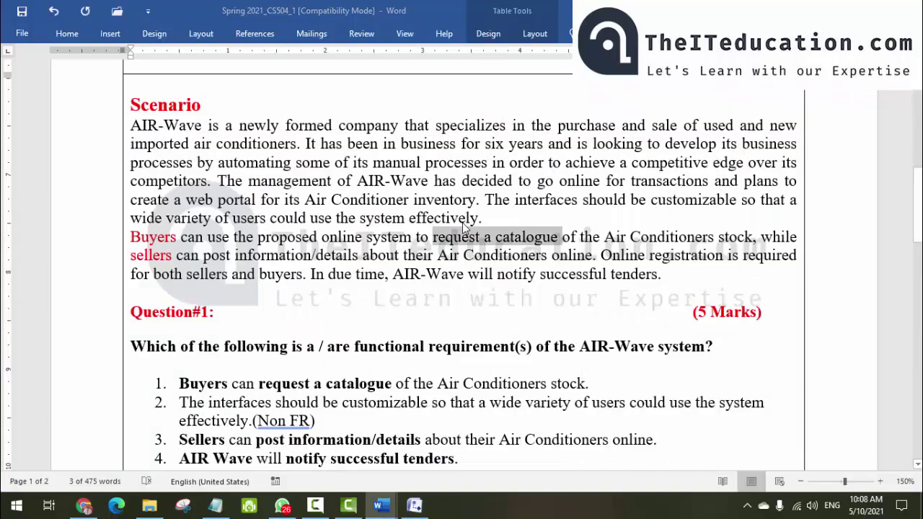
key(alt+Tab)
Name the new use case 'Request Catalog' and nudge it slightly down and left.
double_click(465, 219)
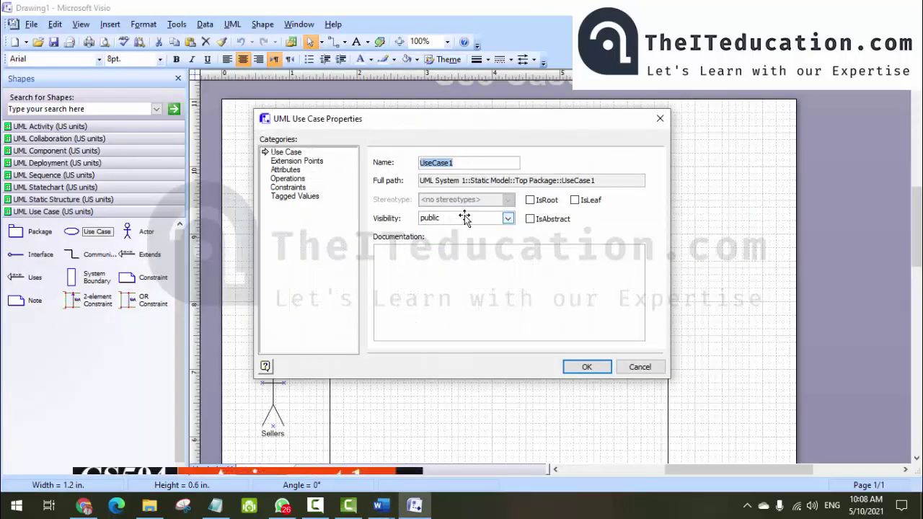
text(REques)
key(BackSpace)
key(BackSpace)
key(BackSpace)
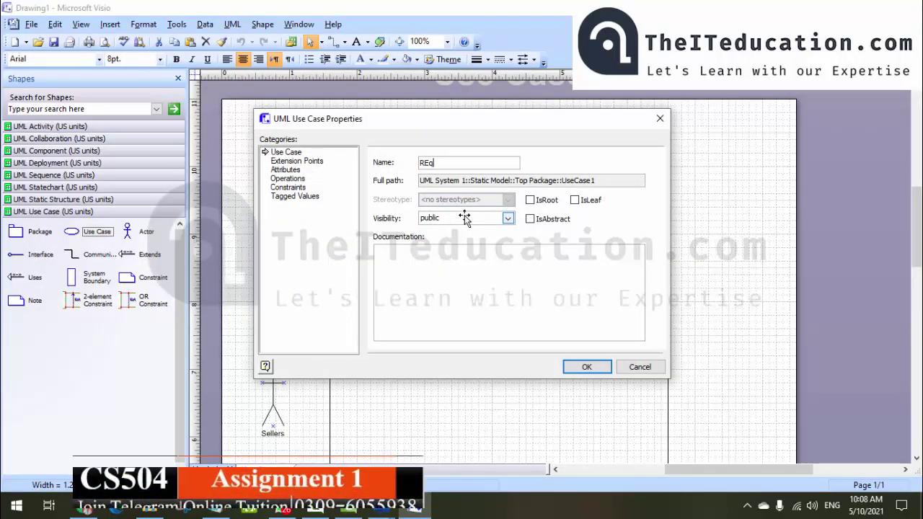
key(BackSpace)
key(BackSpace)
text(equest Catalog)
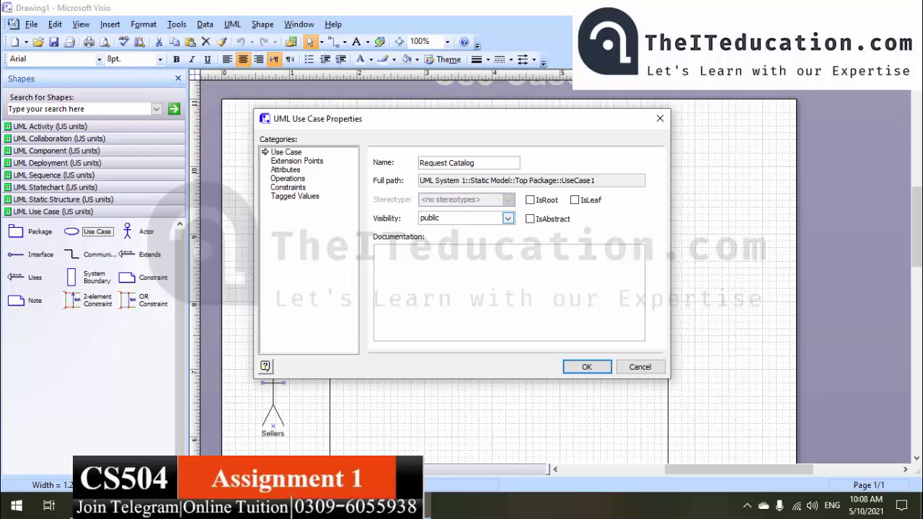
click(587, 367)
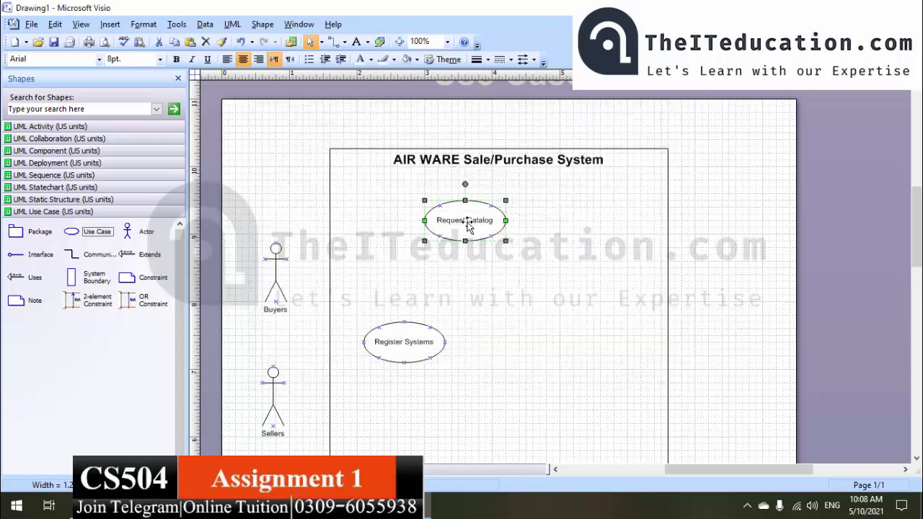
drag(464, 221, 449, 233)
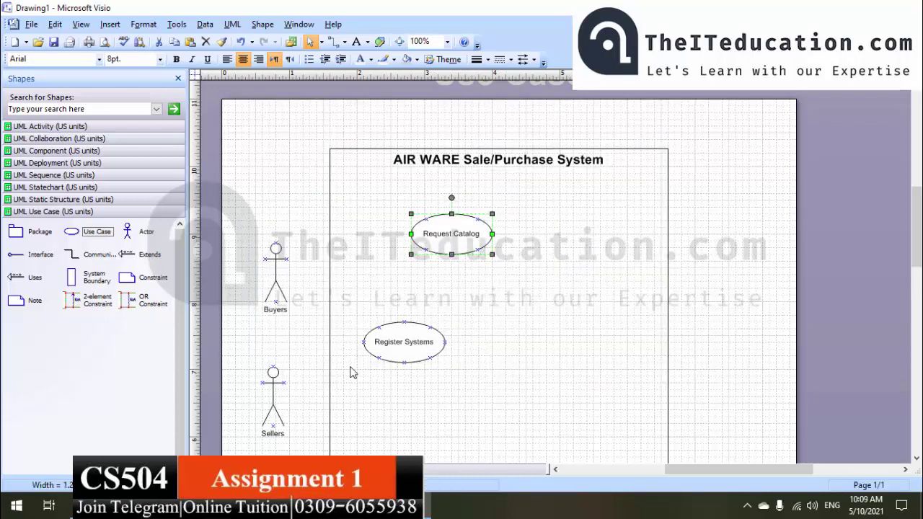
key(alt+Tab)
Bold the phrases 'to request a catalogue' and 'post information/details' in the scenario.
click(537, 274)
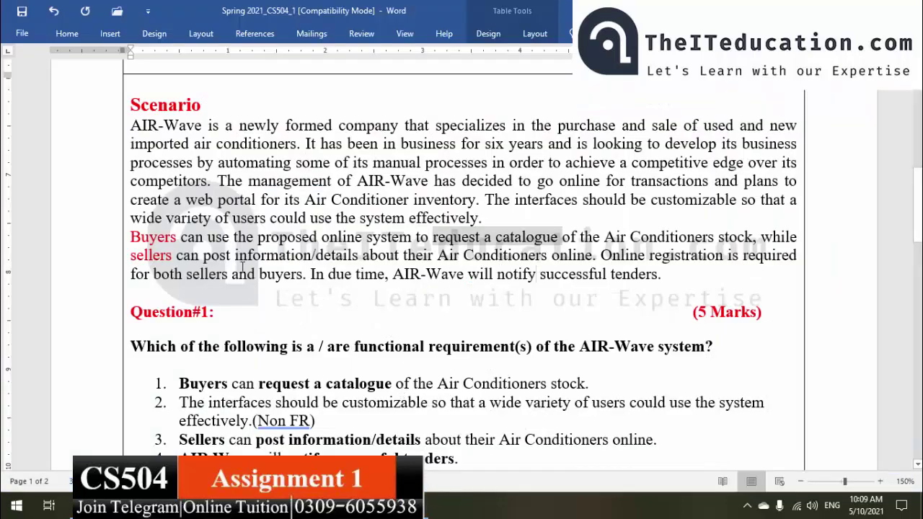
drag(161, 236, 363, 236)
click(336, 274)
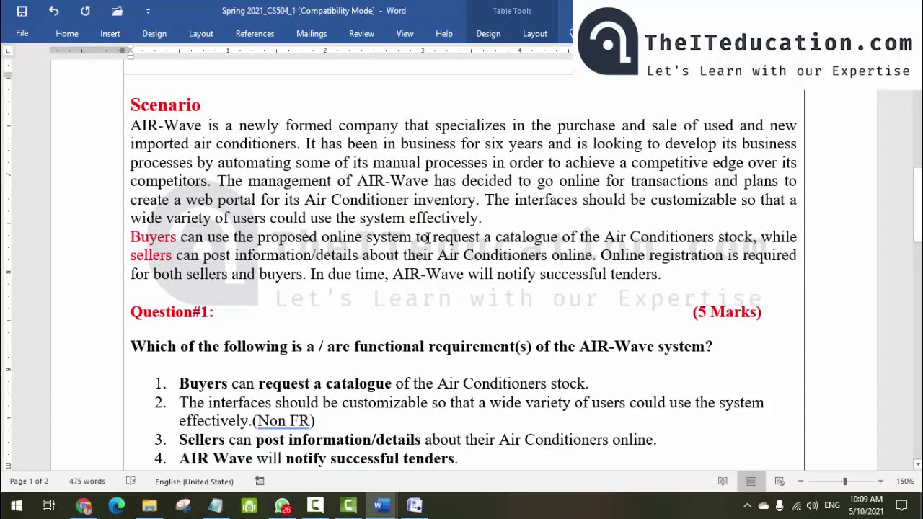
drag(428, 238, 561, 238)
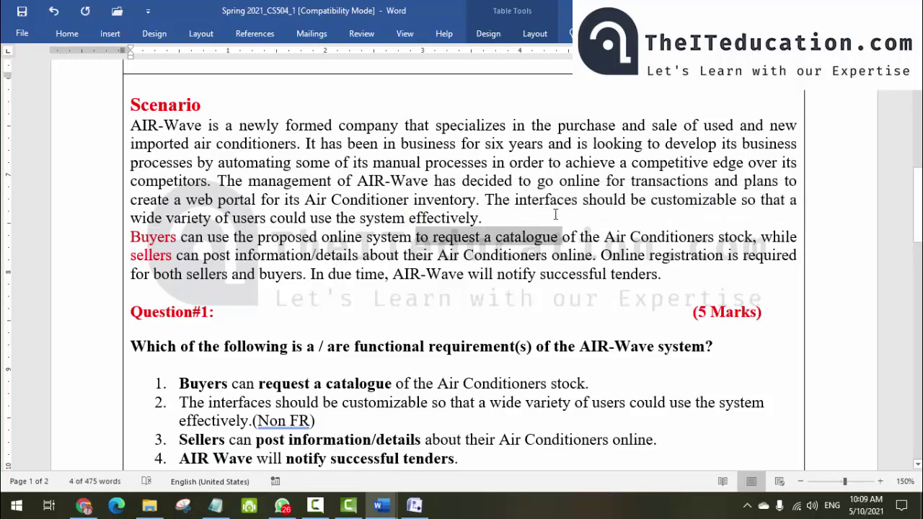
key(ctrl+b)
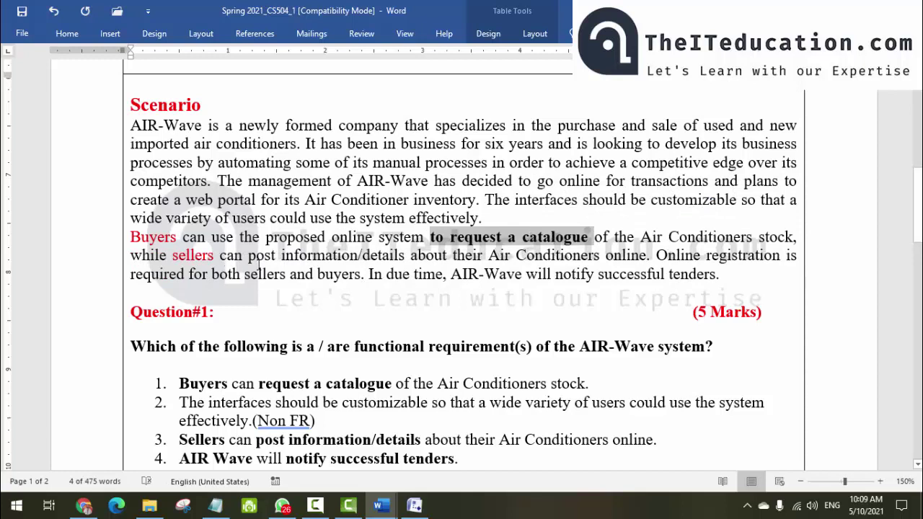
drag(243, 258, 411, 258)
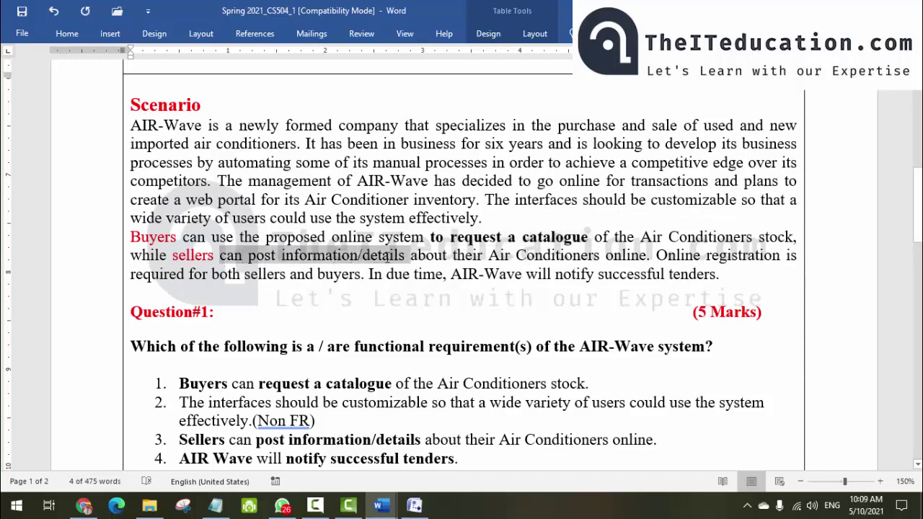
click(303, 294)
drag(248, 257, 403, 256)
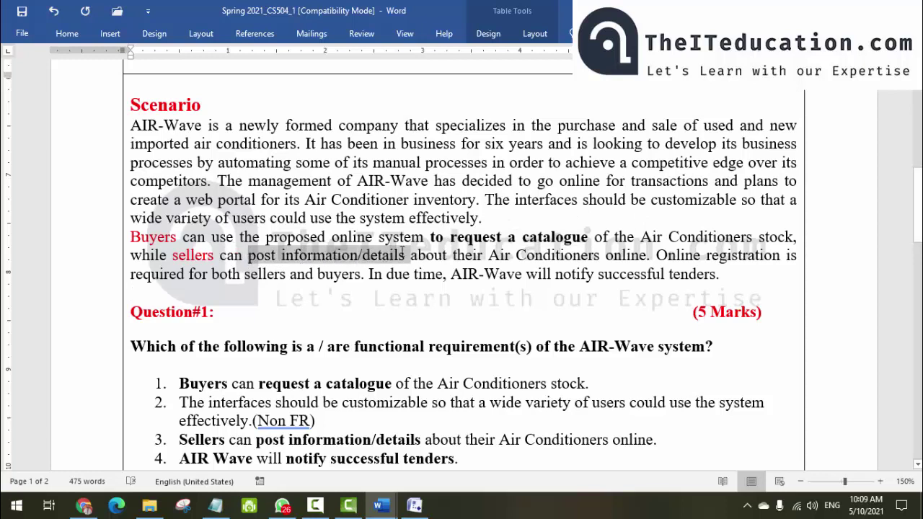
key(ctrl+b)
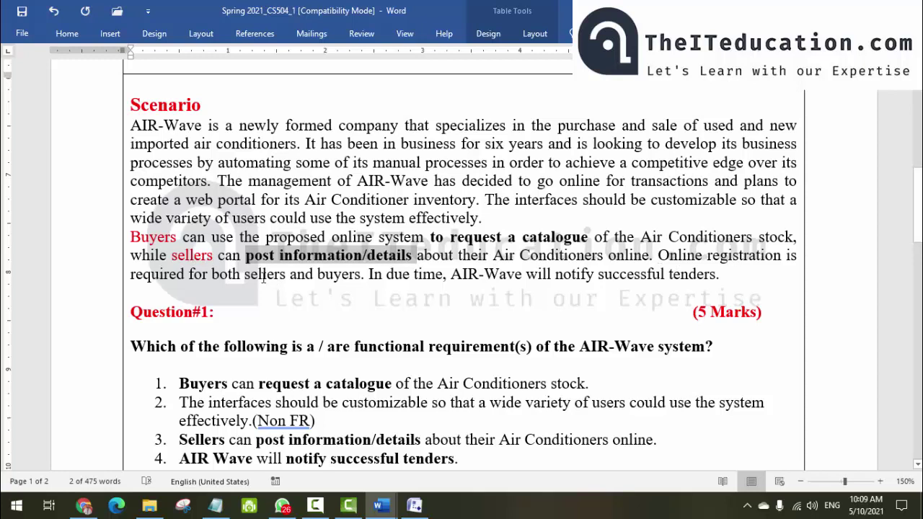
Select the words 'buyers' and 'AIR-Wave' and the 'notify successful tenders' phrase in the scenario.
double_click(337, 274)
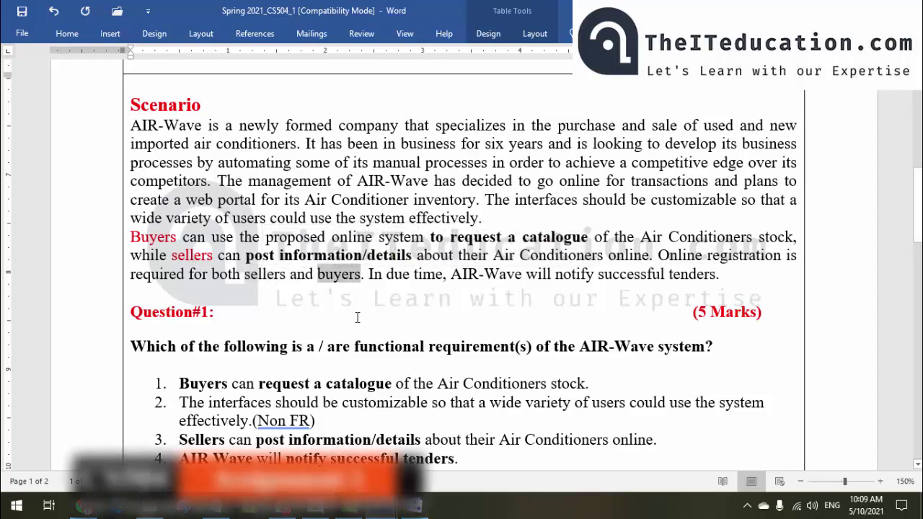
click(578, 281)
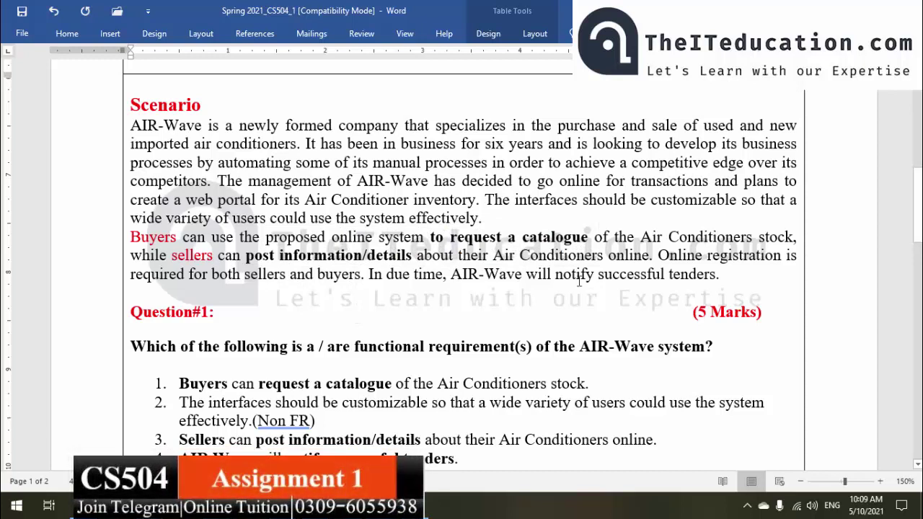
drag(450, 275, 718, 275)
click(597, 298)
drag(554, 275, 714, 274)
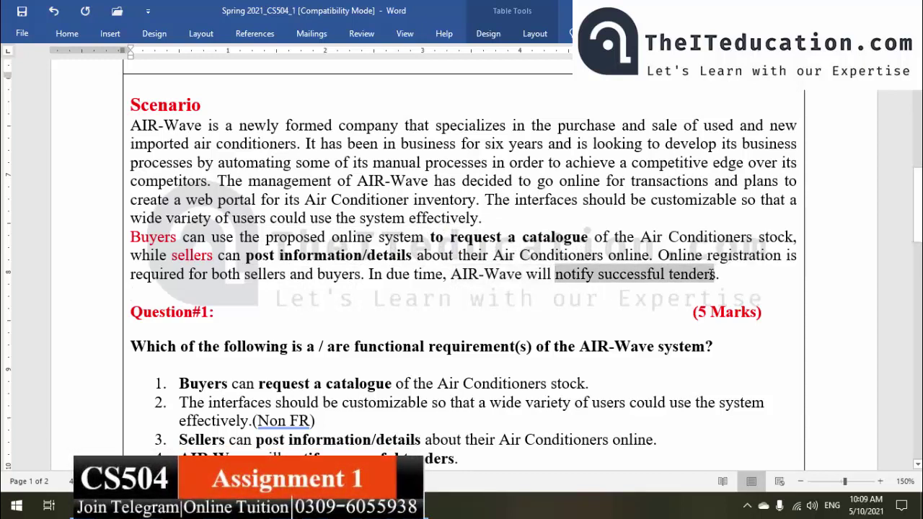
click(559, 306)
key(alt)
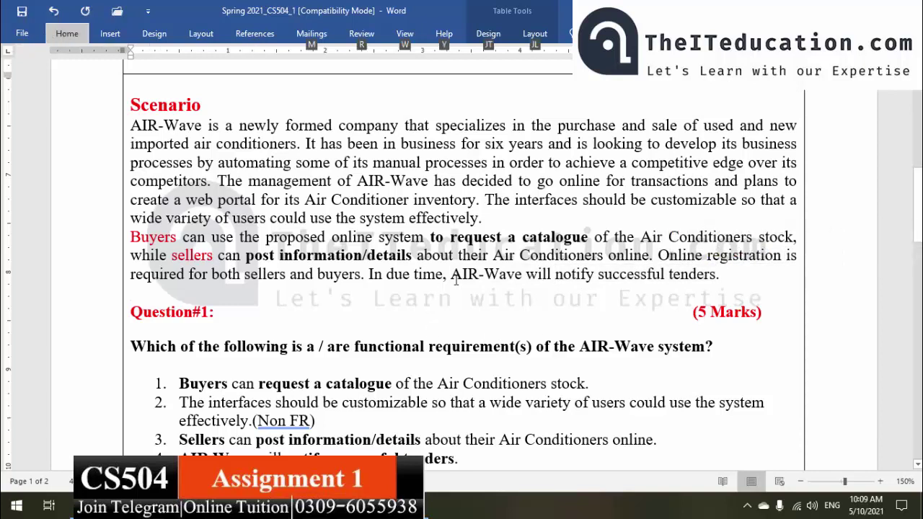
drag(452, 276, 516, 277)
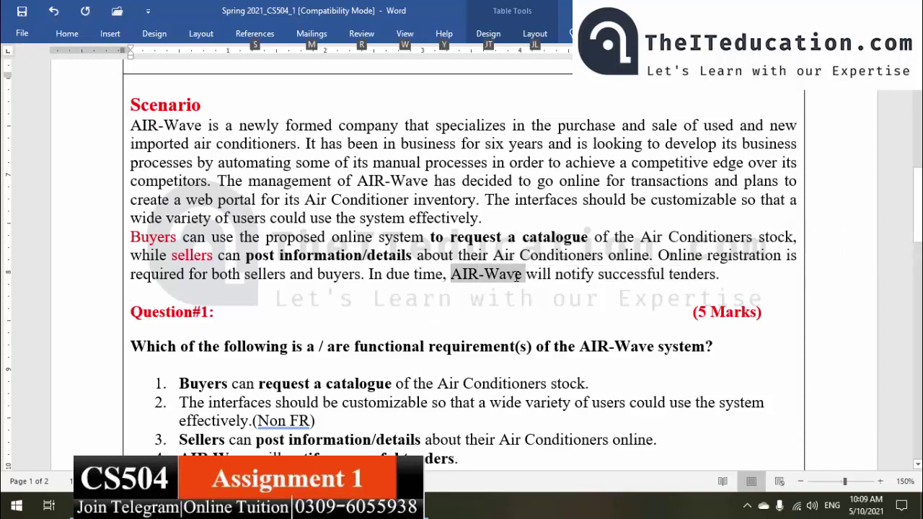
key(alt+Tab)
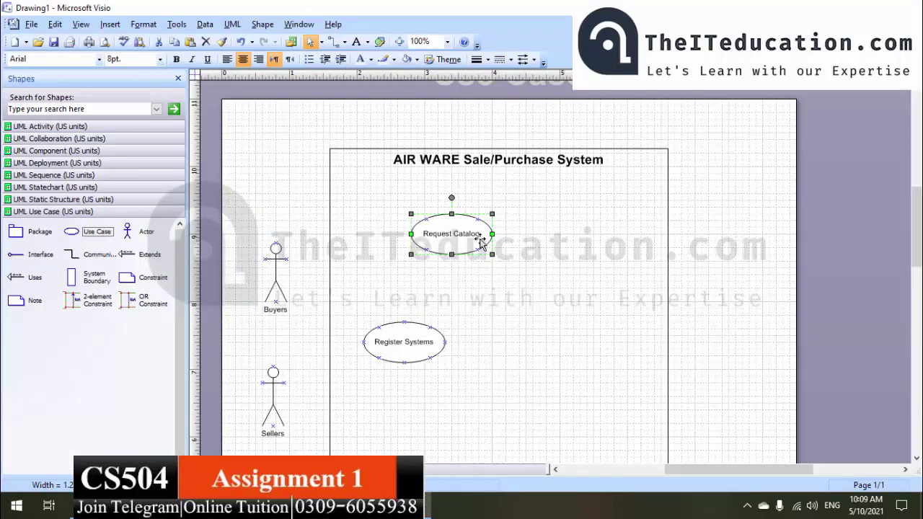
Add a third use case and an actor named AIRWAVE right of the boundary.
mouse_move(72, 232)
mouse_down()
mouse_move(481, 302)
mouse_move(591, 301)
mouse_up()
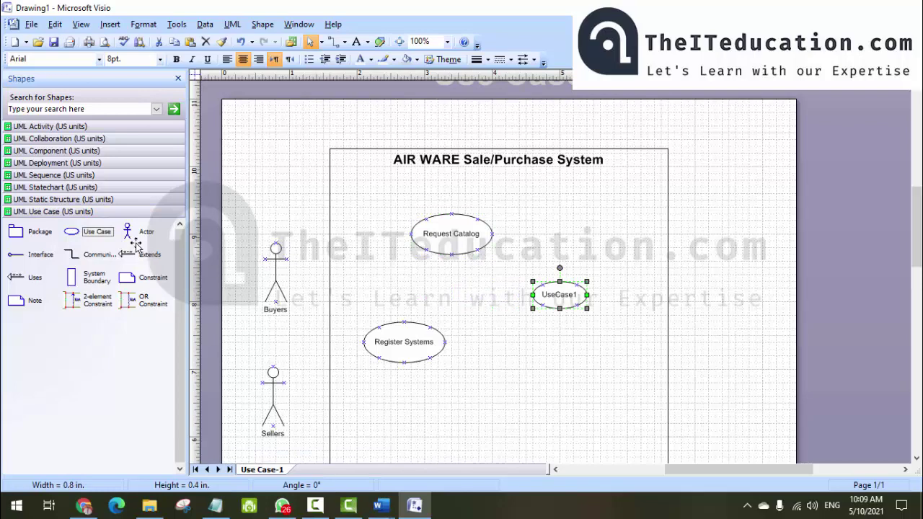
drag(127, 231, 703, 304)
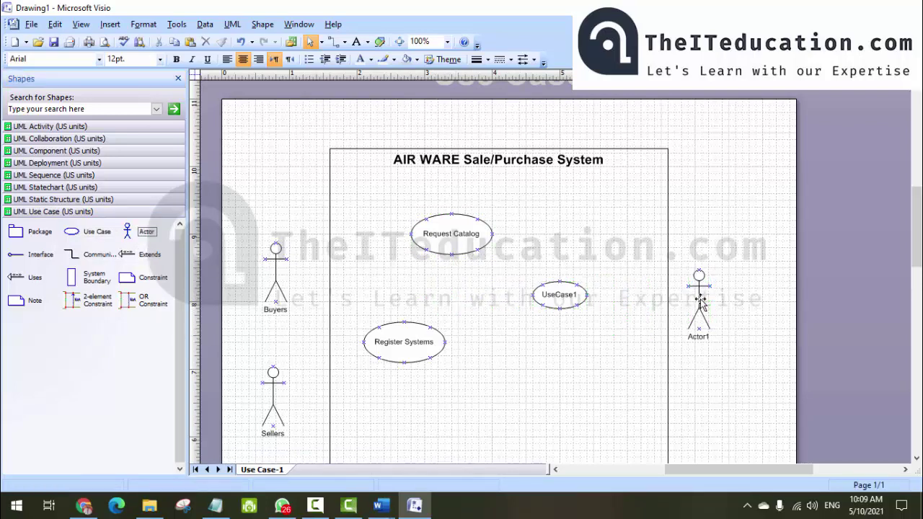
double_click(700, 302)
text(AIRWAVE)
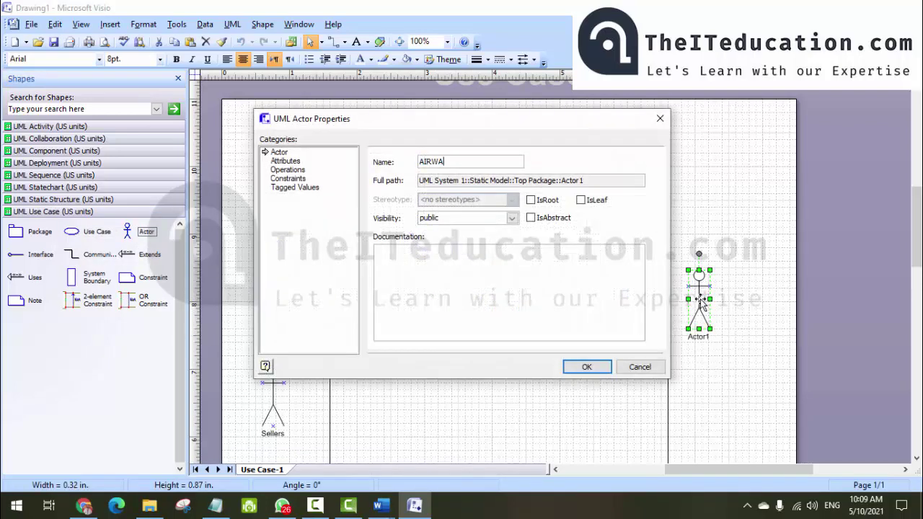
click(586, 367)
Widen the UseCase1 ellipse and rename it 'notify Tenders'.
click(581, 297)
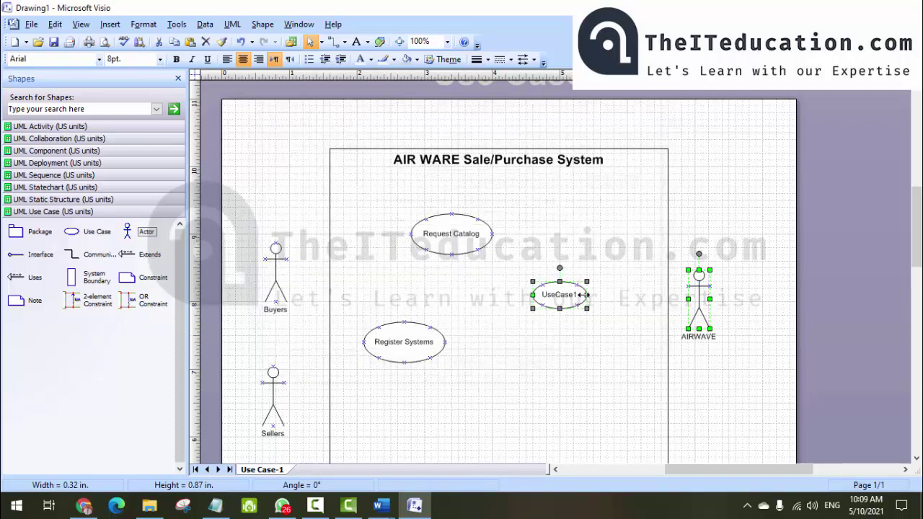
drag(602, 294, 624, 295)
double_click(585, 295)
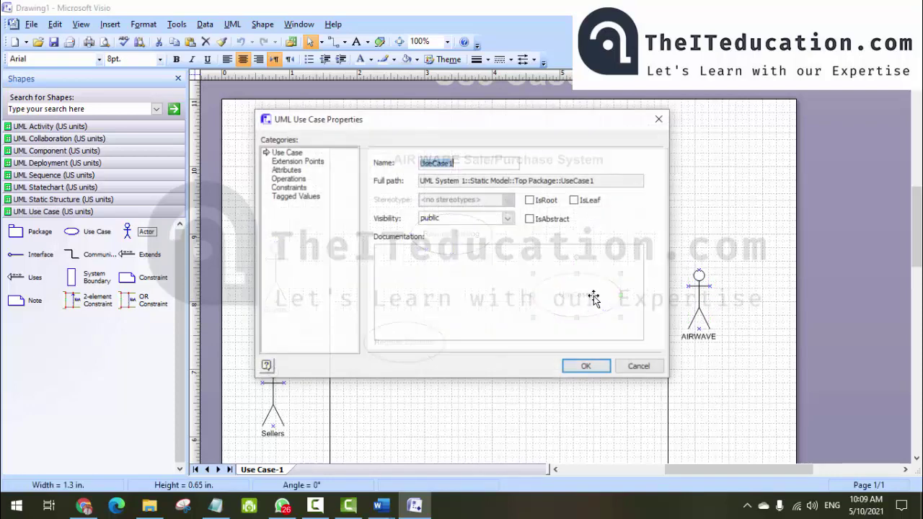
text(nbot)
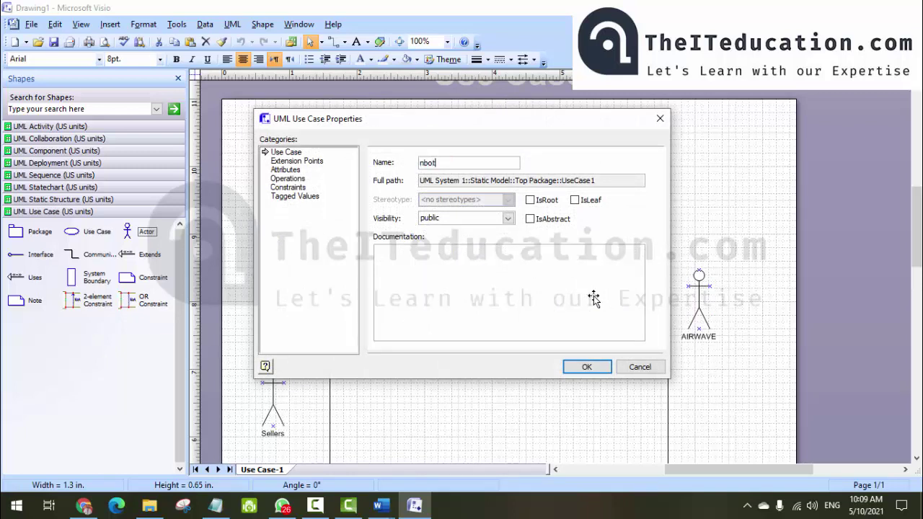
key(BackSpace)
key(BackSpace)
key(BackSpace)
text(Tenders)
click(581, 366)
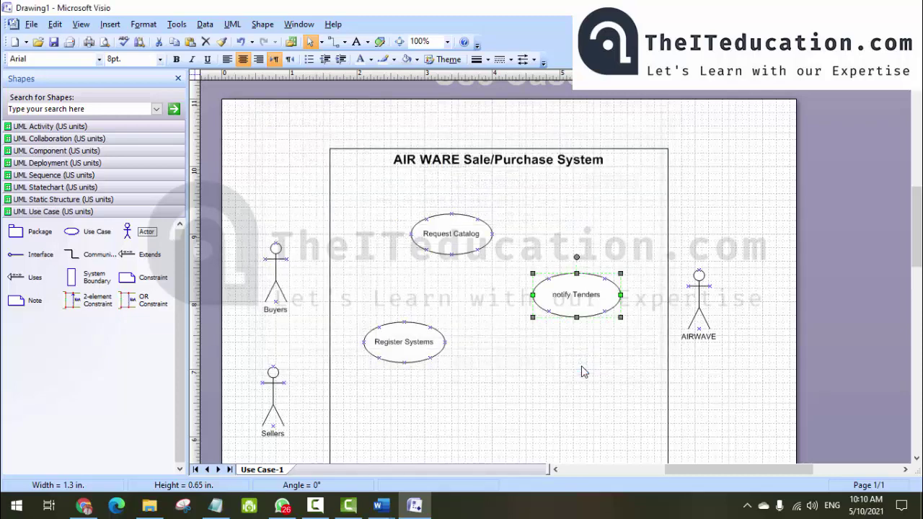
key(alt+Tab)
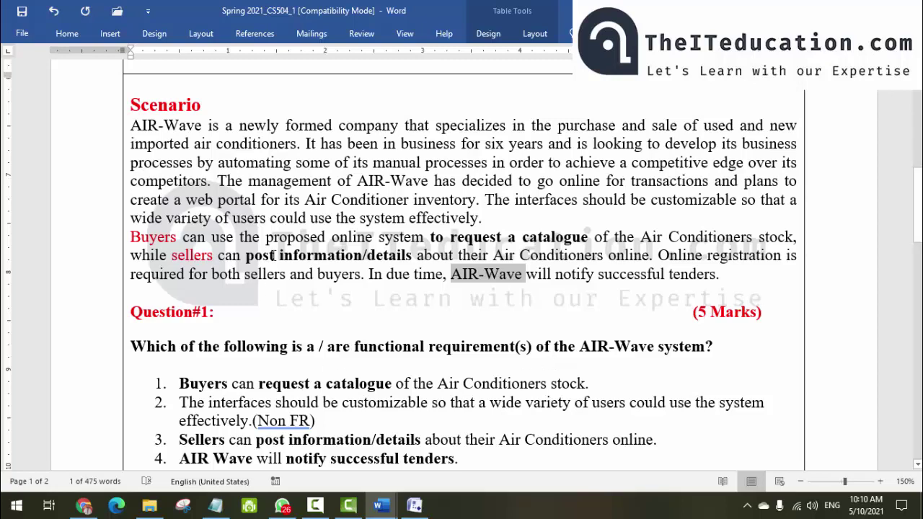
Add an enlarged use case below Register Systems named 'Post Information/Details'.
key(alt+Tab)
scroll(682, 318, down, 3)
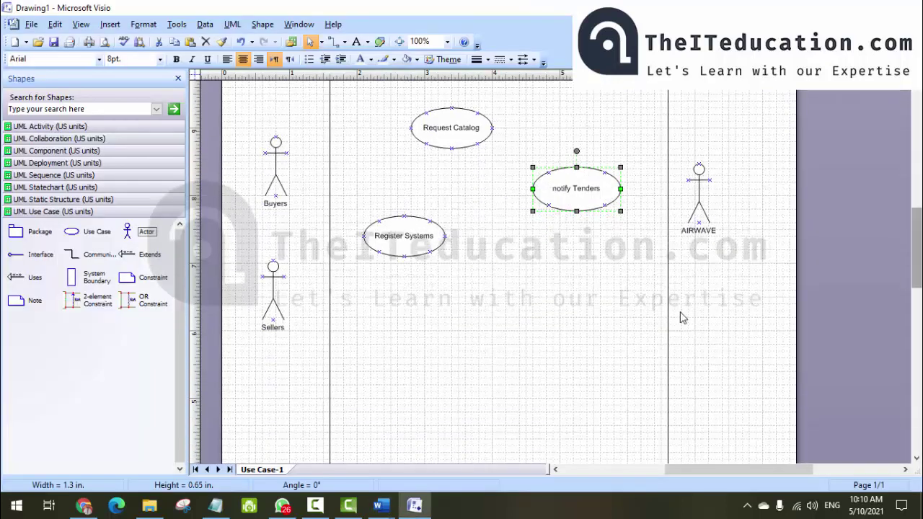
drag(72, 232, 383, 342)
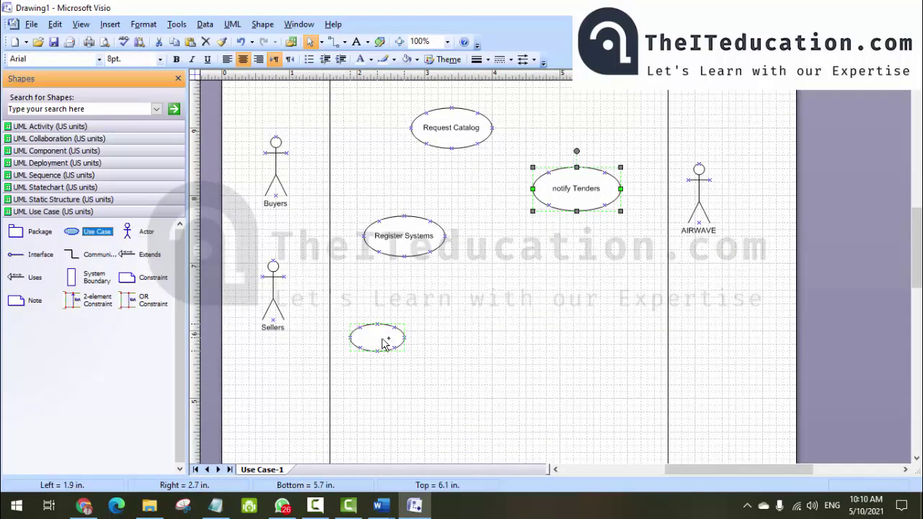
drag(441, 329, 516, 346)
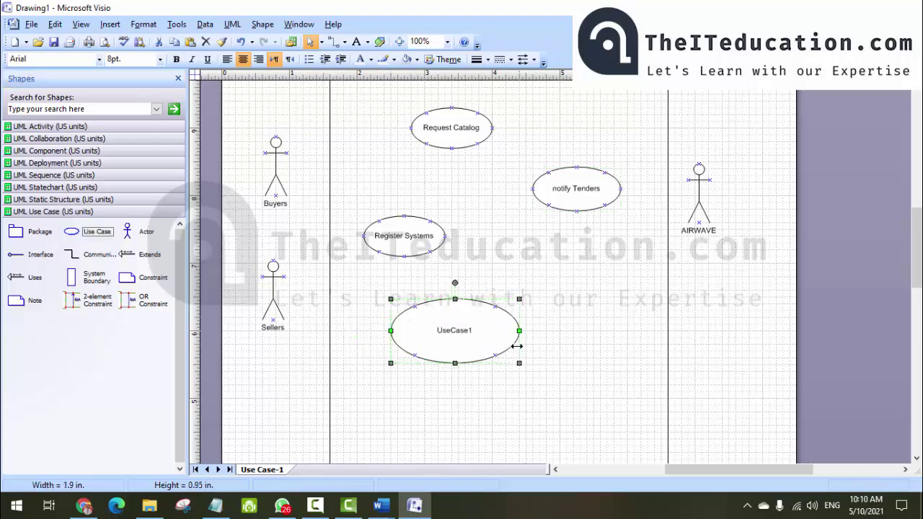
double_click(458, 331)
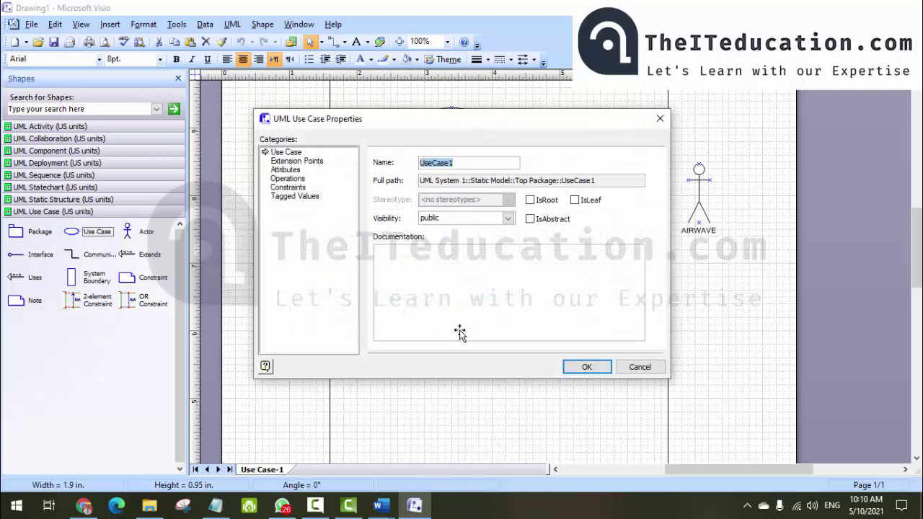
text(Post Information/Detail)
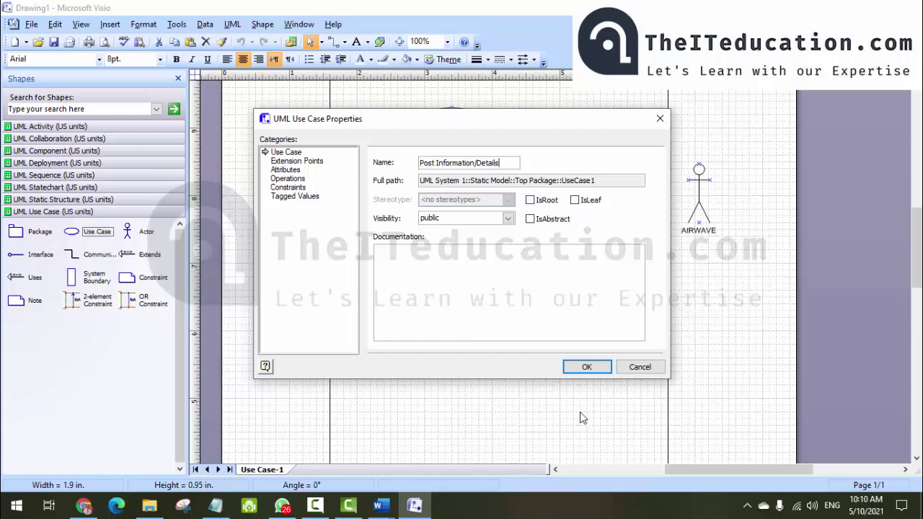
click(587, 369)
key(alt+Tab)
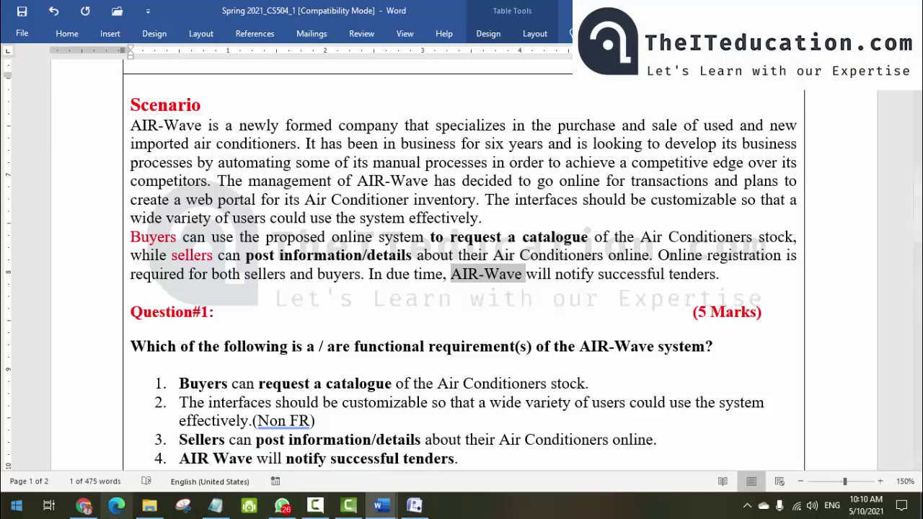
key(alt)
Connect Buyers to Request Catalog with an association and clear its End1 and End2 names.
key(alt+Tab)
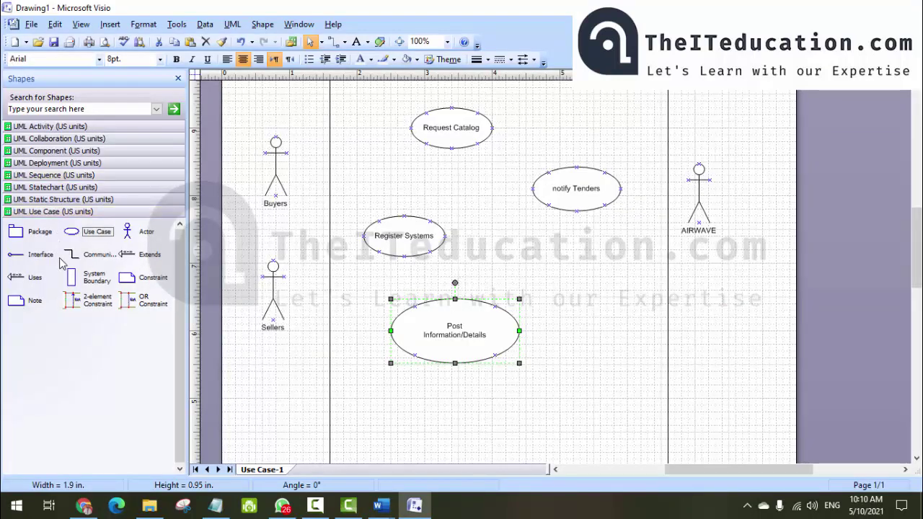
mouse_move(94, 256)
mouse_down()
mouse_move(297, 203)
mouse_move(410, 128)
mouse_up()
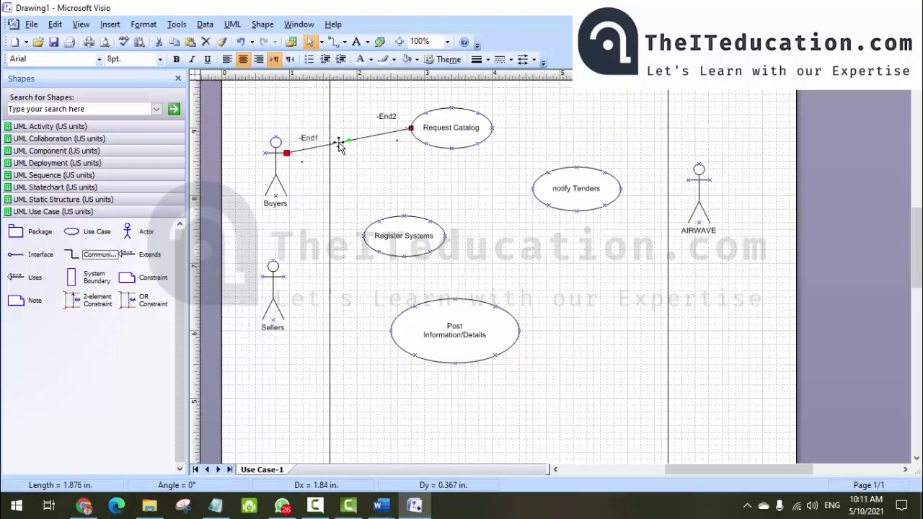
double_click(339, 145)
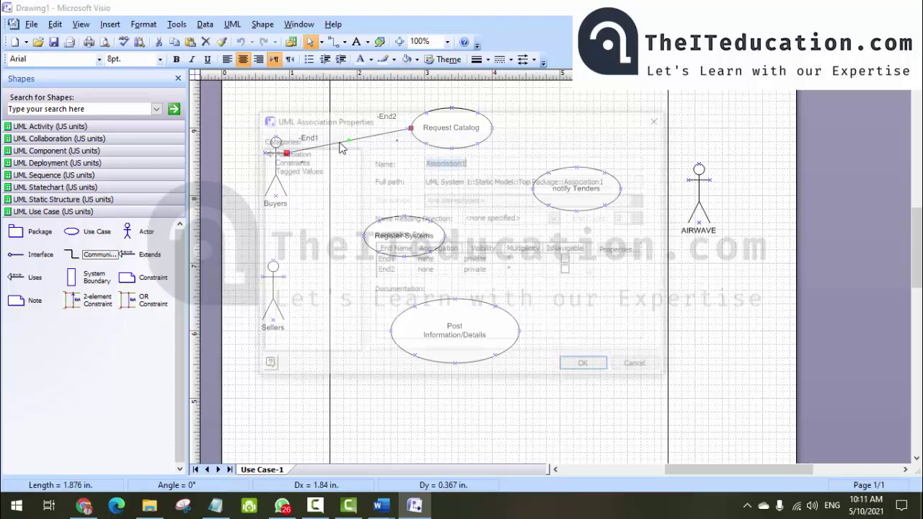
click(402, 263)
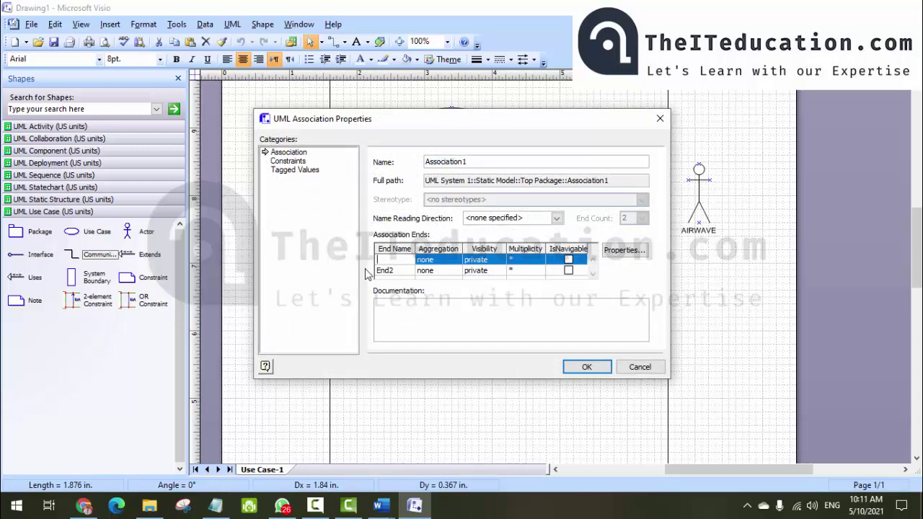
click(404, 269)
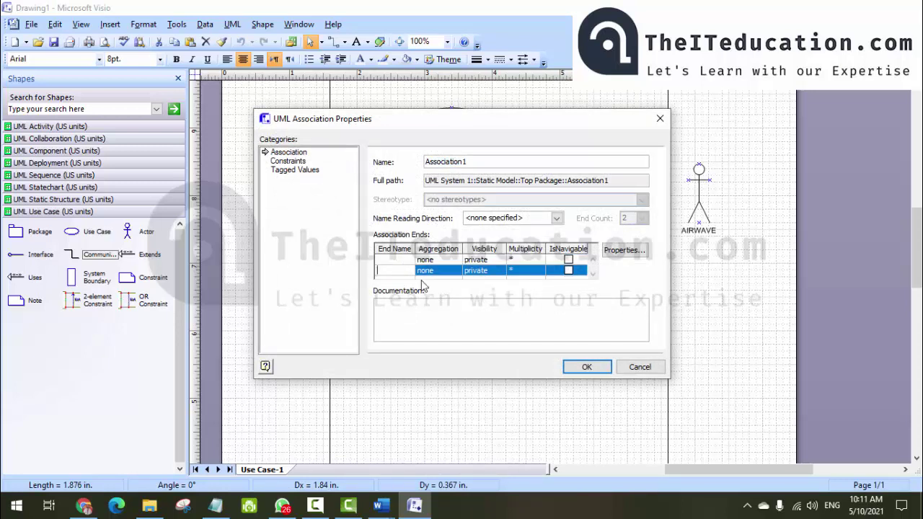
click(584, 367)
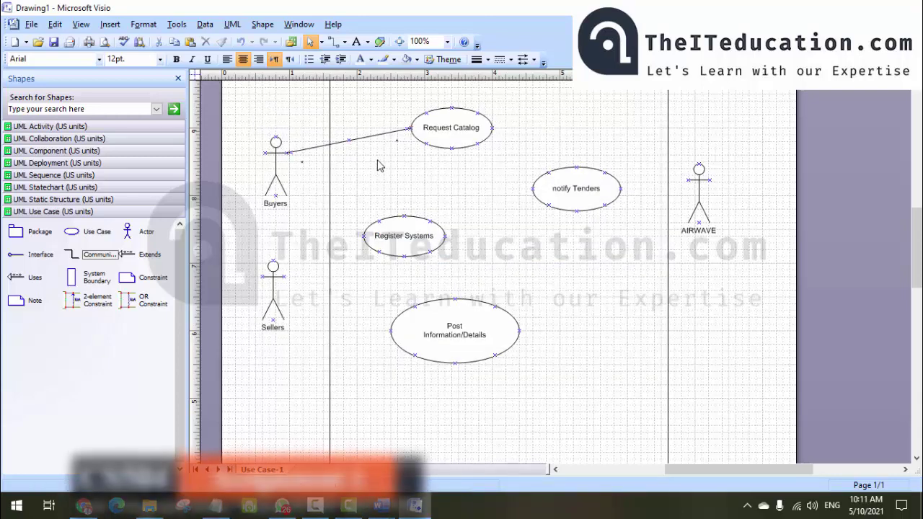
Clear the End1 and End2 multiplicities of the Buyers–Request Catalog association.
double_click(366, 142)
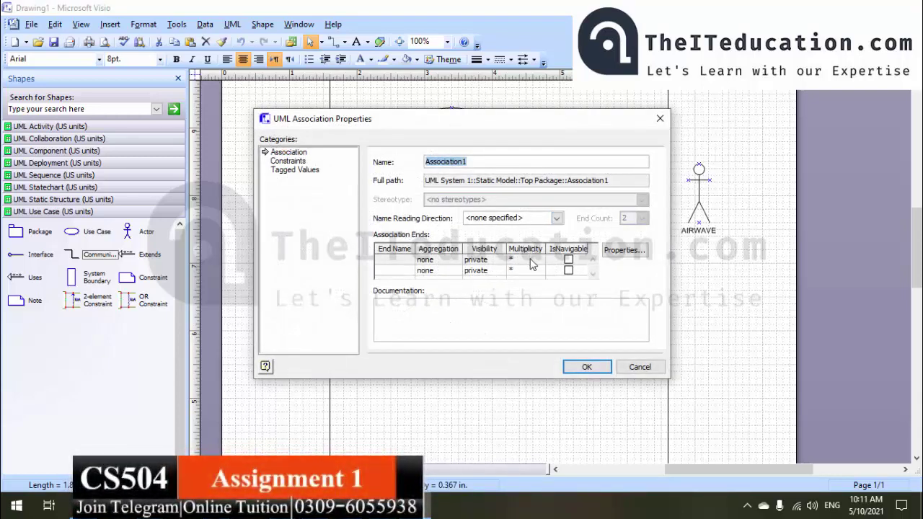
click(531, 260)
click(520, 274)
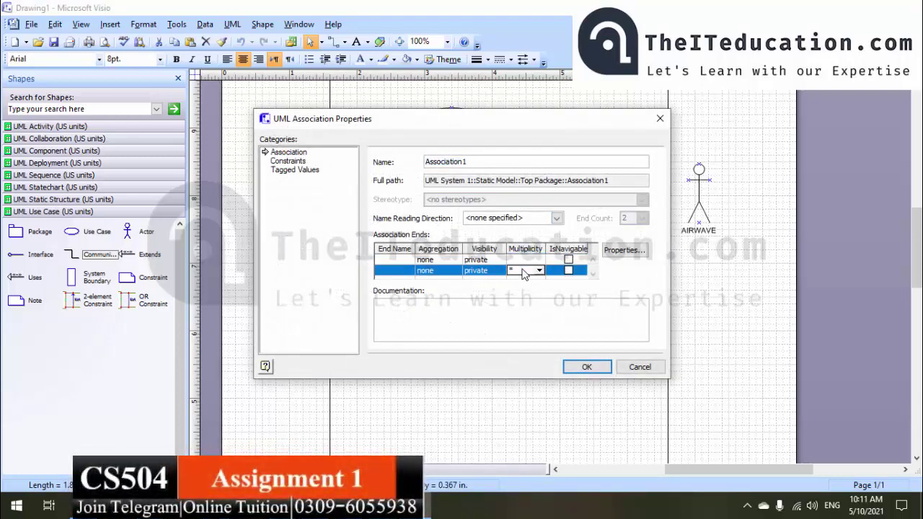
text(1)
click(584, 367)
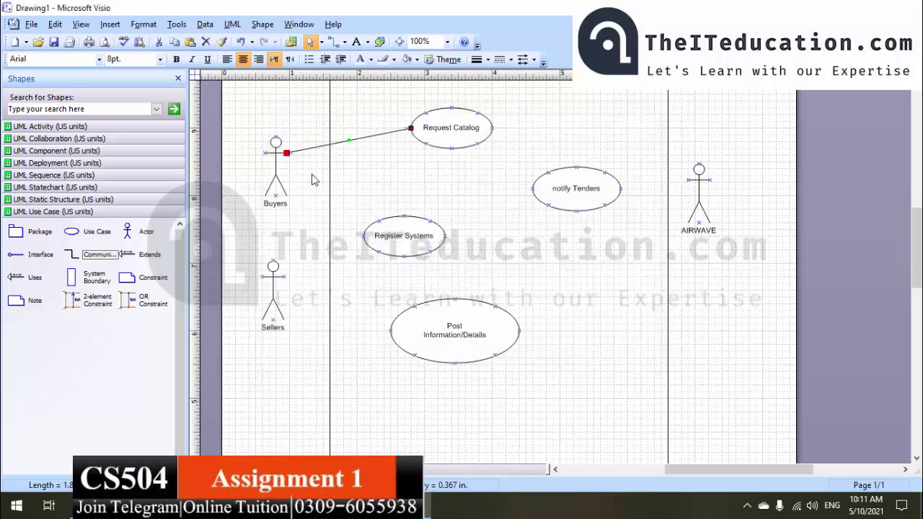
click(311, 174)
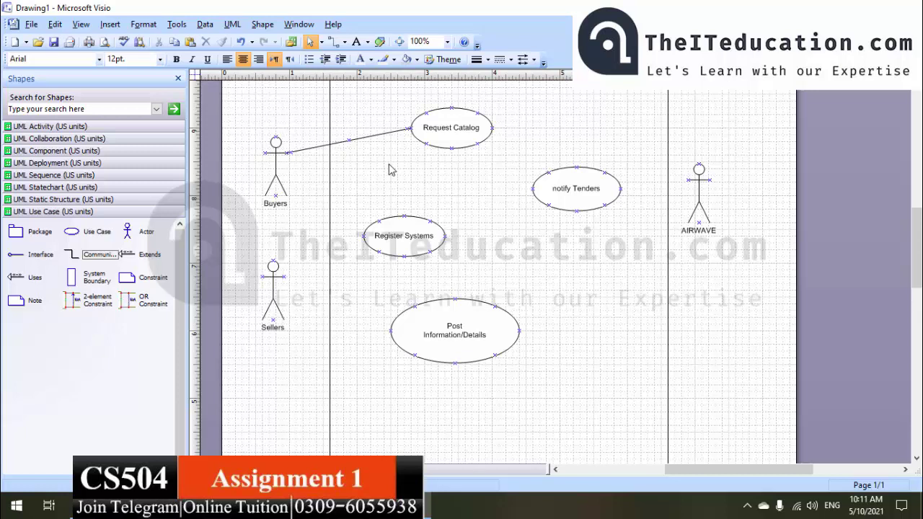
Copy the Buyers association line and attach its start to Register Systems.
click(379, 136)
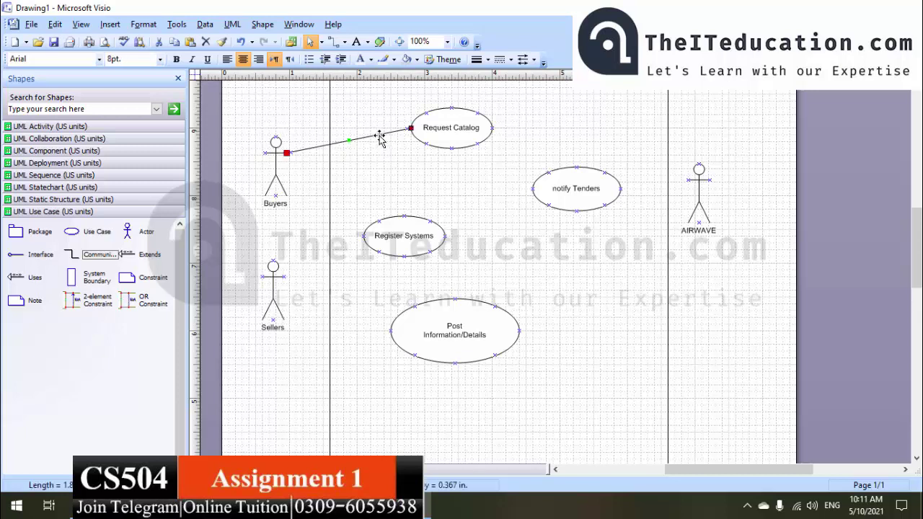
drag(380, 139, 500, 315)
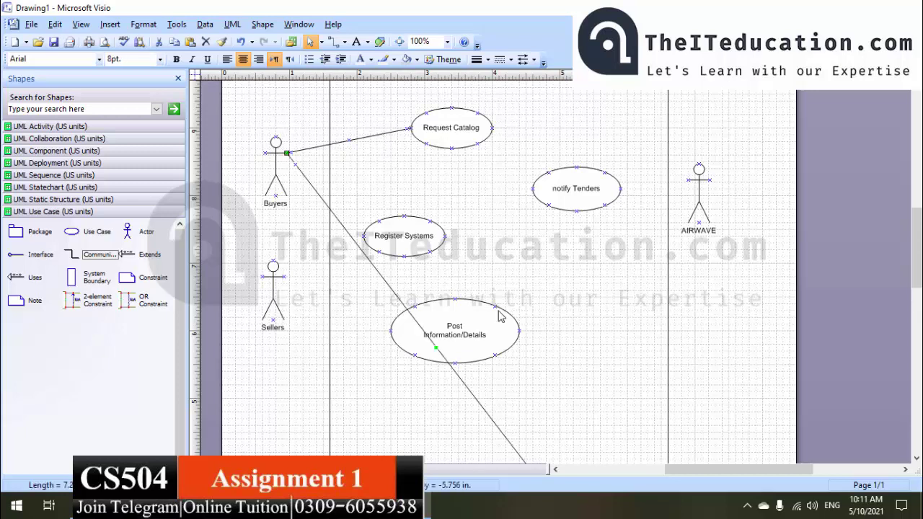
drag(287, 153, 401, 249)
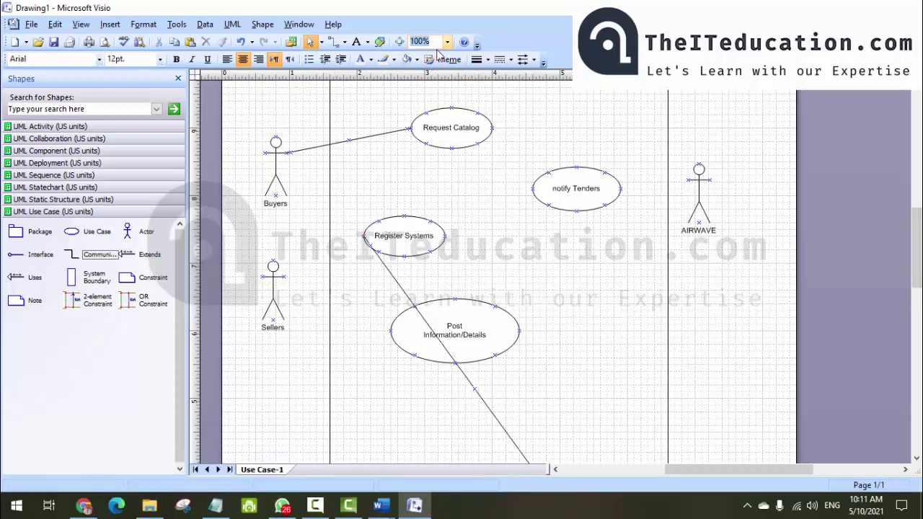
Zoom to 50% and reattach the diagonal connector so Sellers links to Post Information/Details.
text(50)
key(Return)
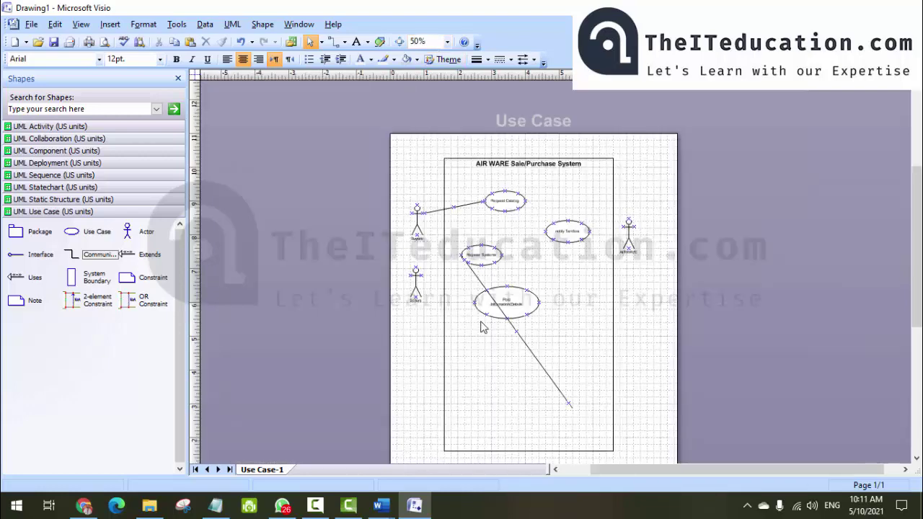
click(557, 388)
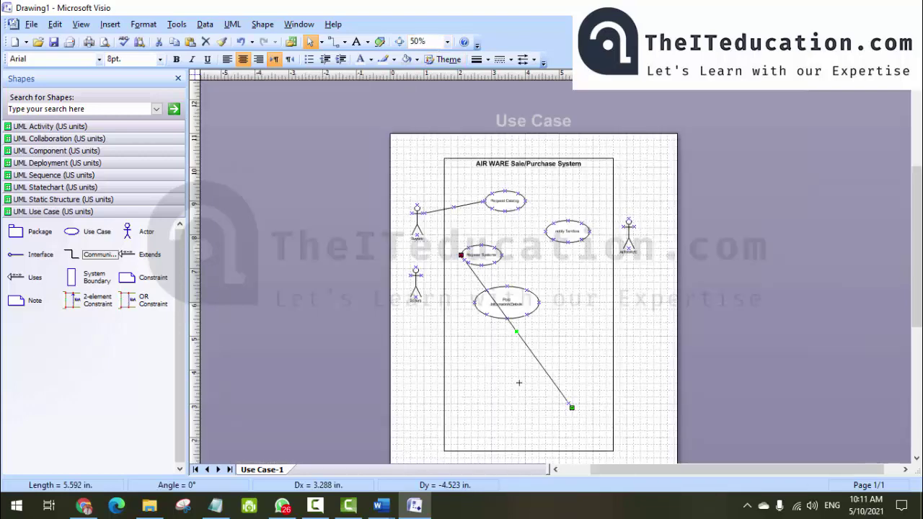
mouse_move(461, 255)
mouse_down()
mouse_move(429, 235)
mouse_move(422, 215)
mouse_up()
drag(461, 254, 572, 407)
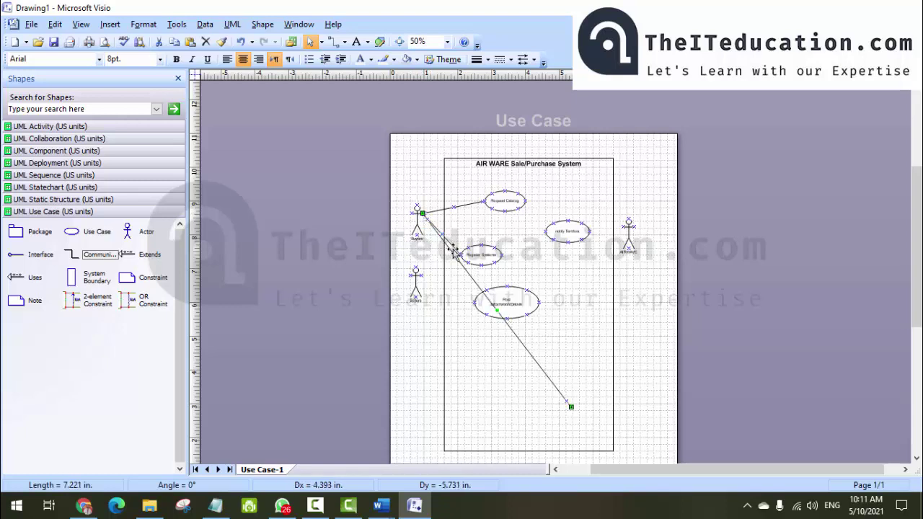
mouse_move(422, 213)
mouse_down()
mouse_move(415, 267)
mouse_move(421, 204)
mouse_move(461, 254)
mouse_up()
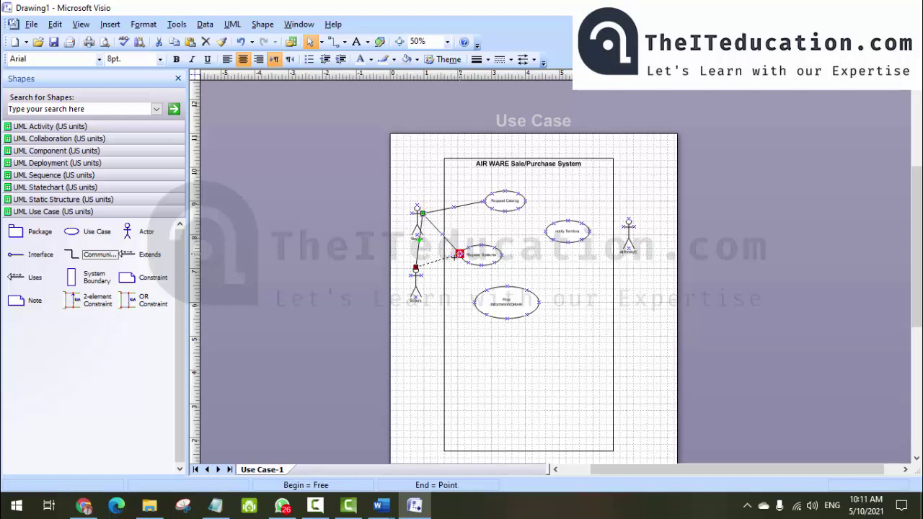
key(ctrl+z)
key(ctrl+z)
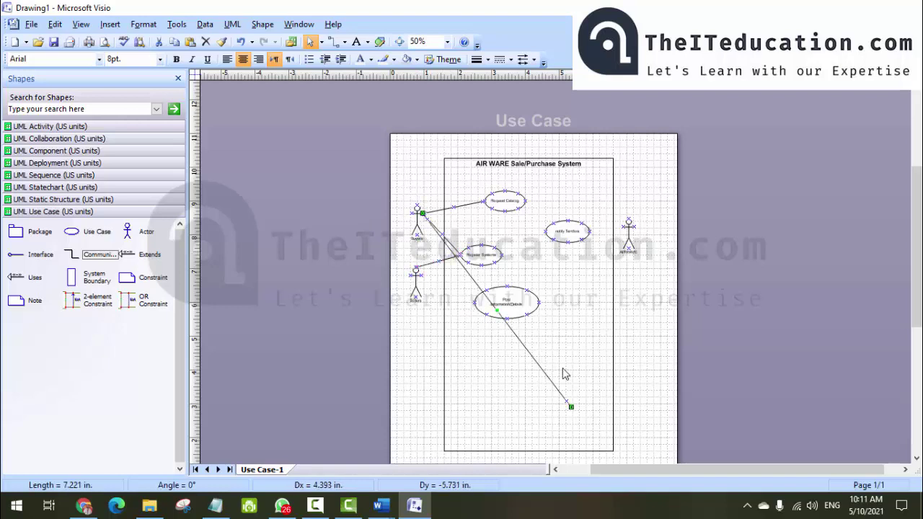
mouse_move(422, 213)
mouse_down()
mouse_move(458, 289)
mouse_move(474, 302)
mouse_up()
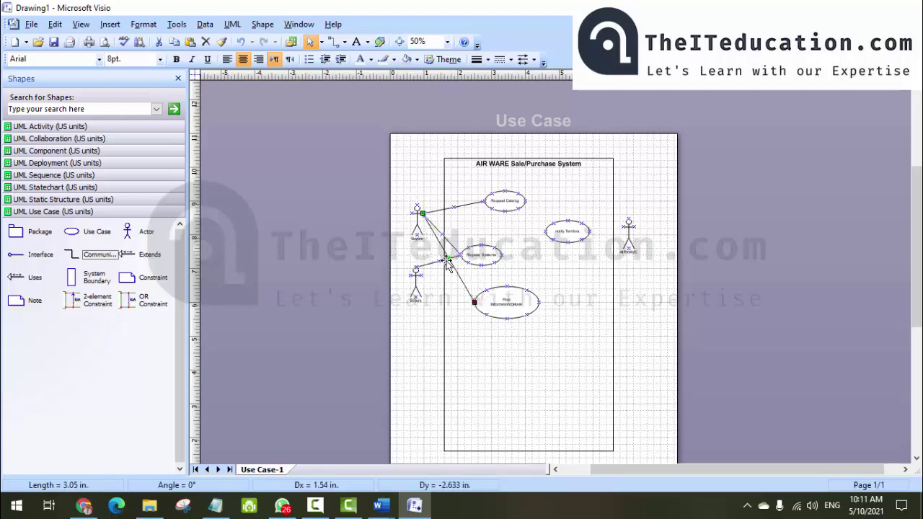
drag(423, 214, 421, 276)
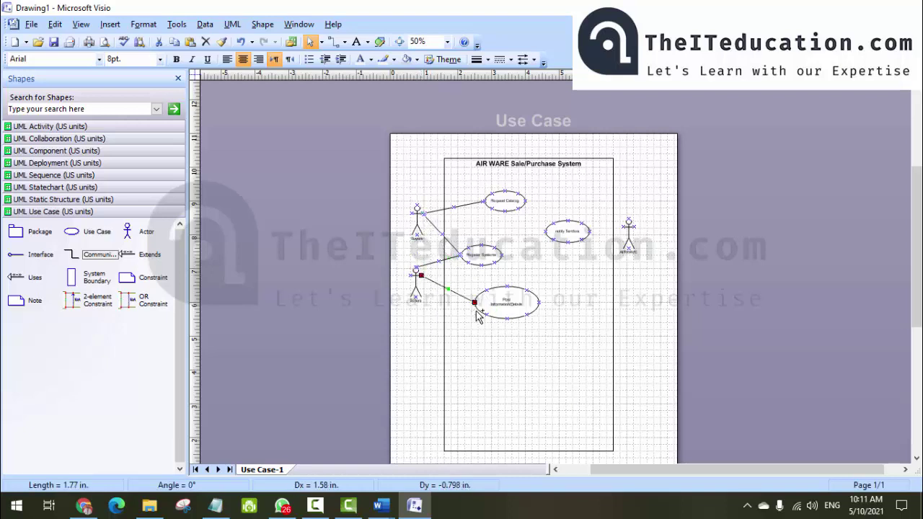
Connect the notify Tenders use case to the AIRWAVE actor.
click(176, 60)
mouse_move(466, 249)
mouse_down()
mouse_move(571, 406)
mouse_move(610, 231)
mouse_move(628, 220)
mouse_up()
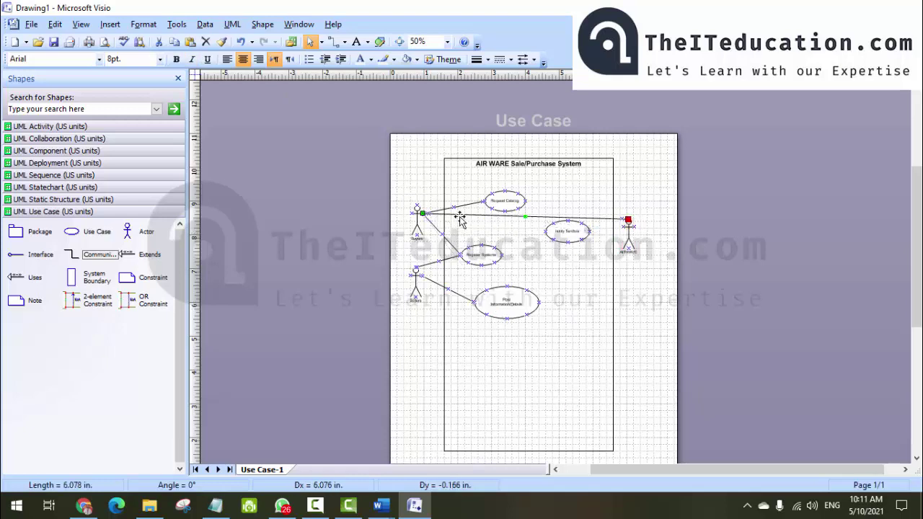
drag(423, 214, 589, 232)
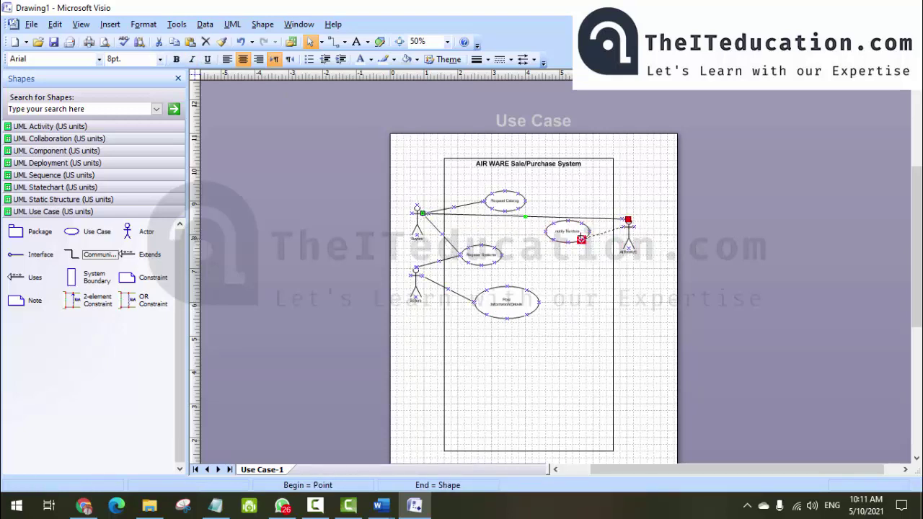
click(561, 293)
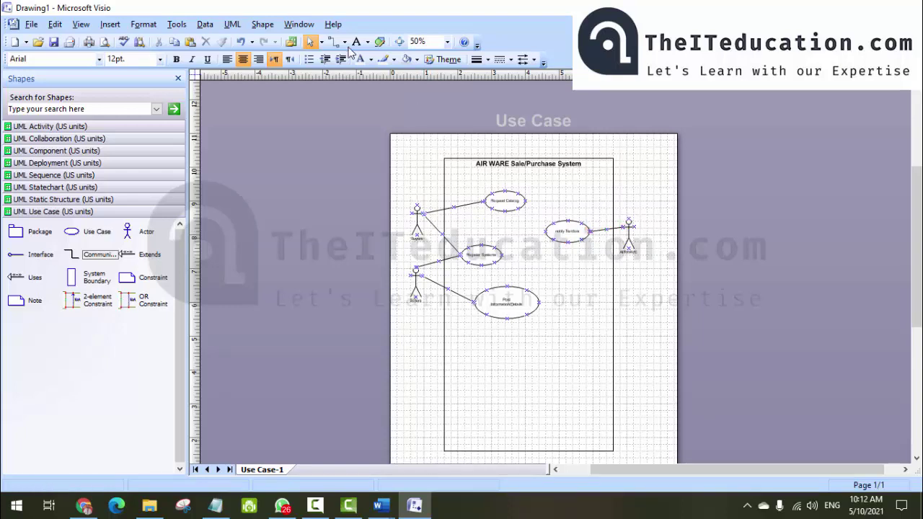
Set the diagram zoom to 100%.
click(435, 45)
text(100)
key(Return)
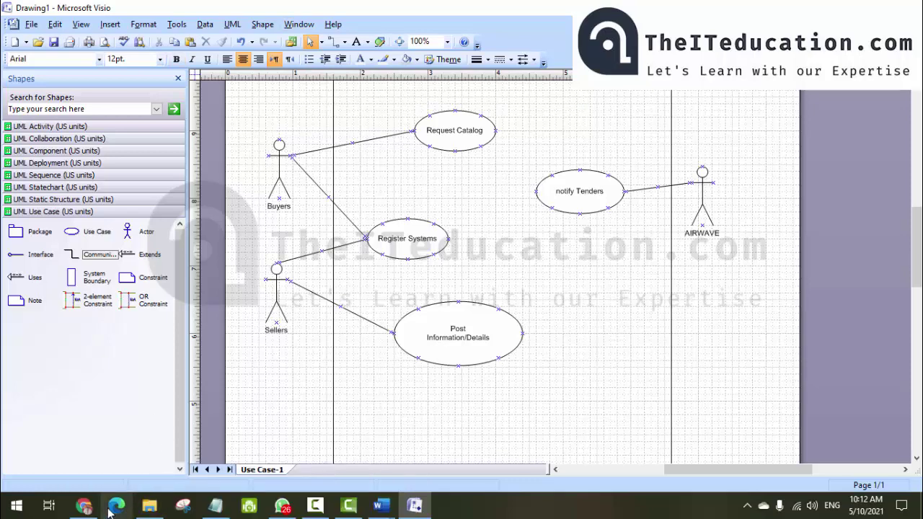
Switch to Chrome and cycle through the open tabs, ending on SmartDraw's use case diagram page.
click(83, 505)
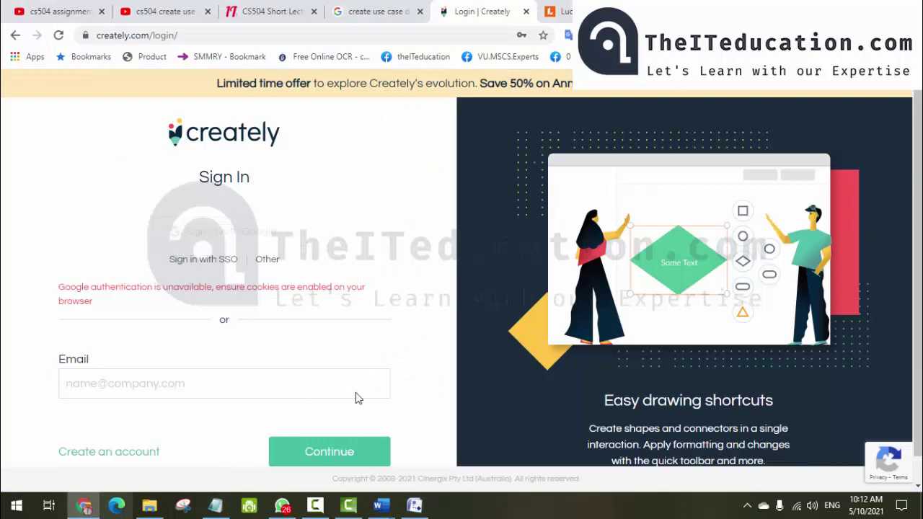
click(569, 8)
click(289, 10)
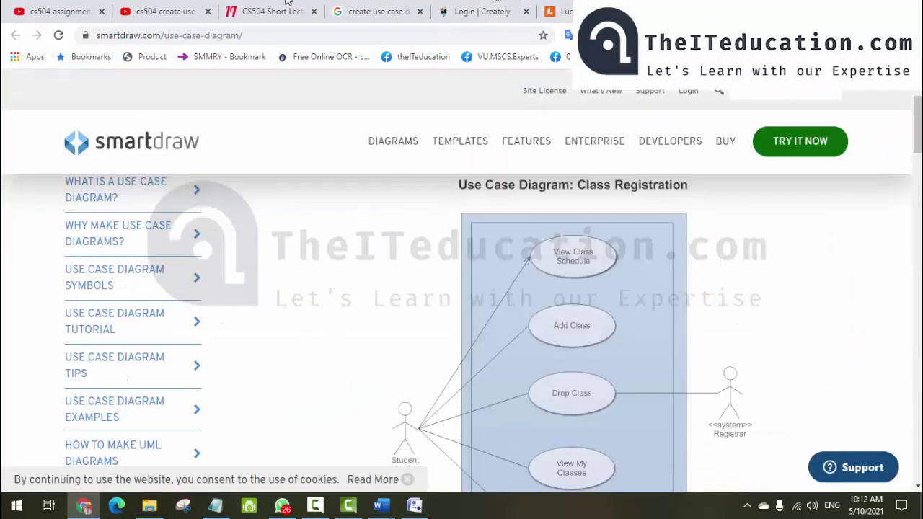
click(217, 10)
click(245, 8)
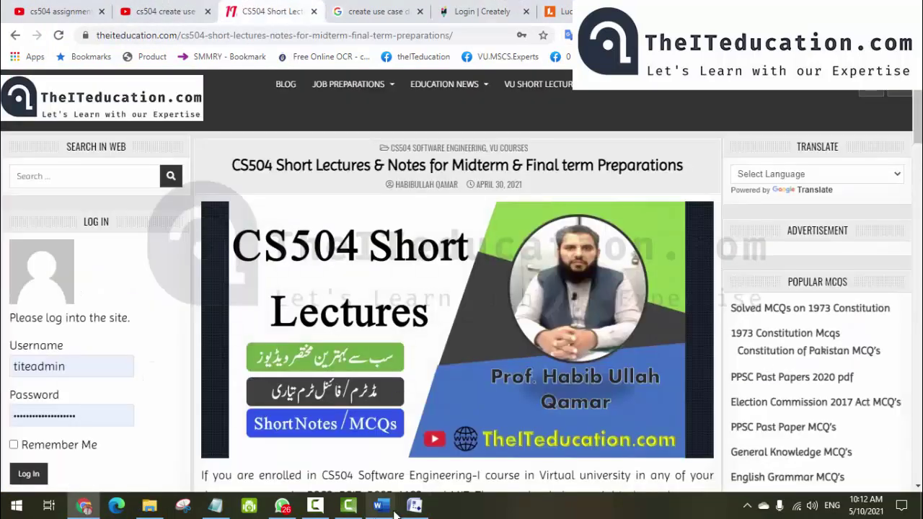
click(311, 35)
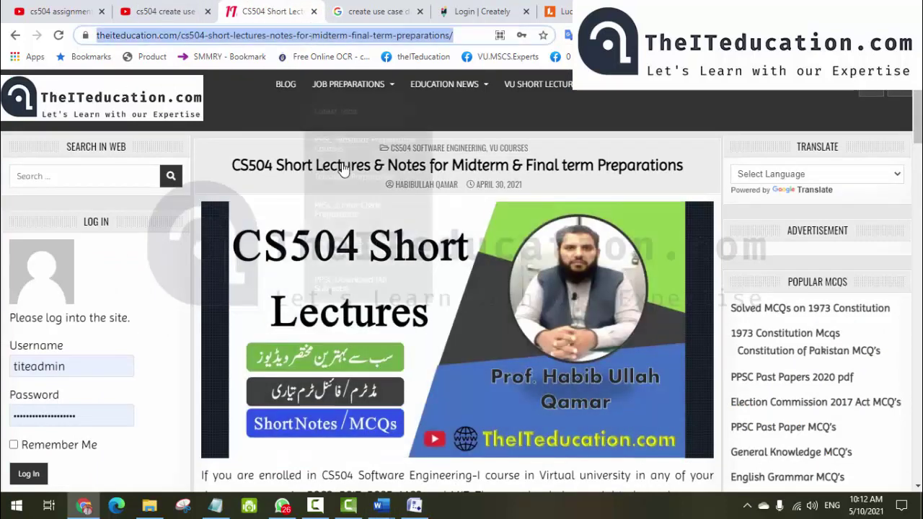
click(197, 12)
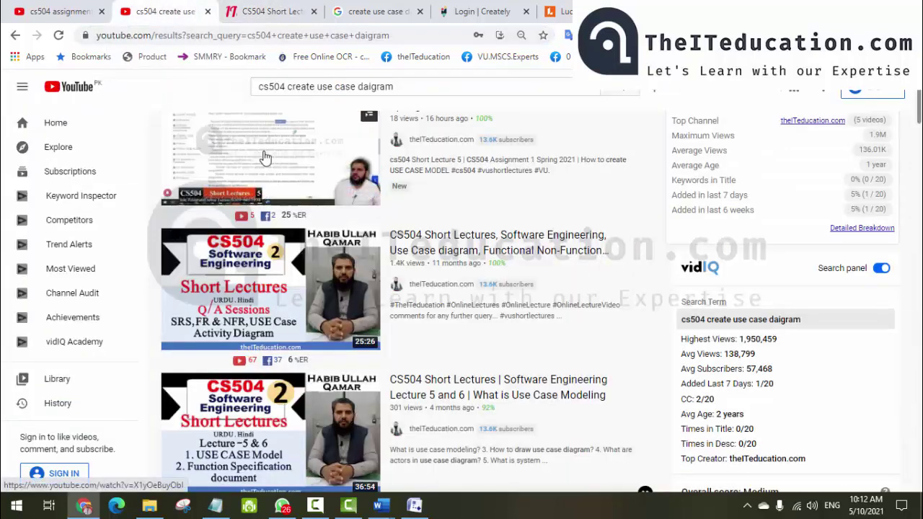
click(63, 9)
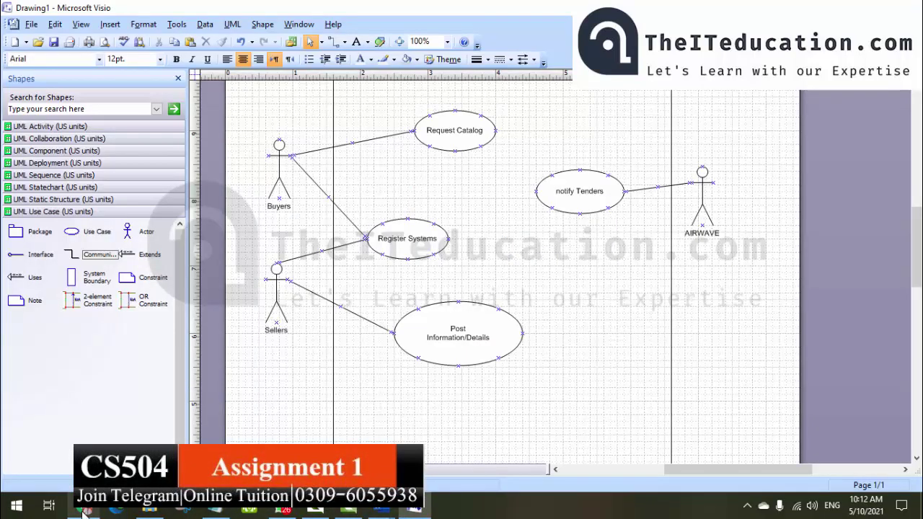
click(83, 511)
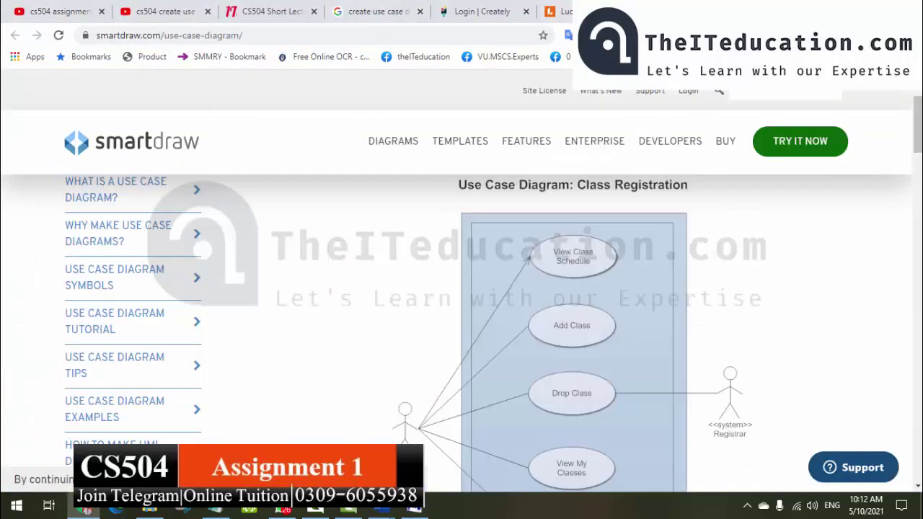
Search Google for 'cs619 srs sample' in a new tab.
key(ctrl+t)
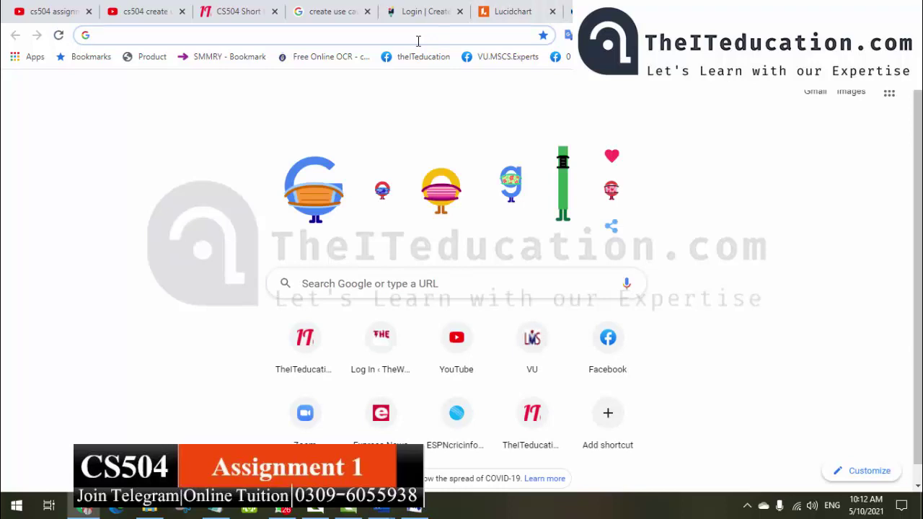
click(418, 41)
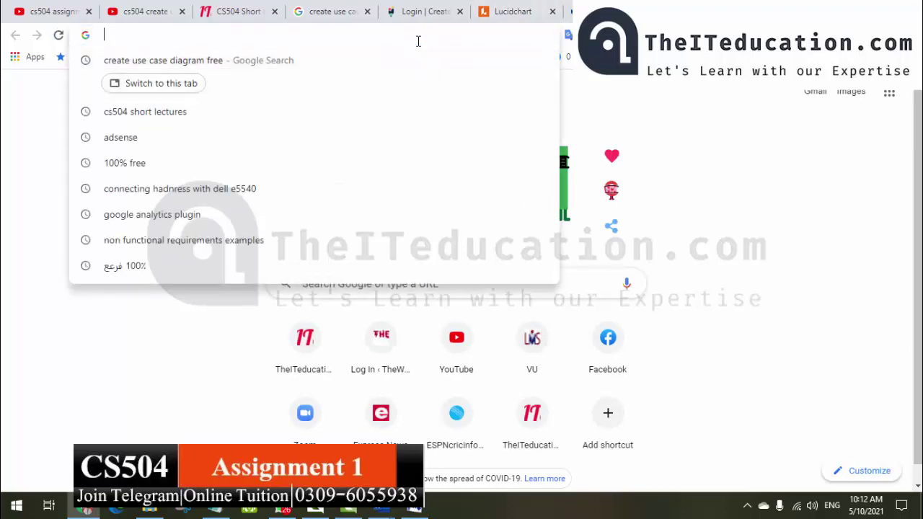
text(cs619)
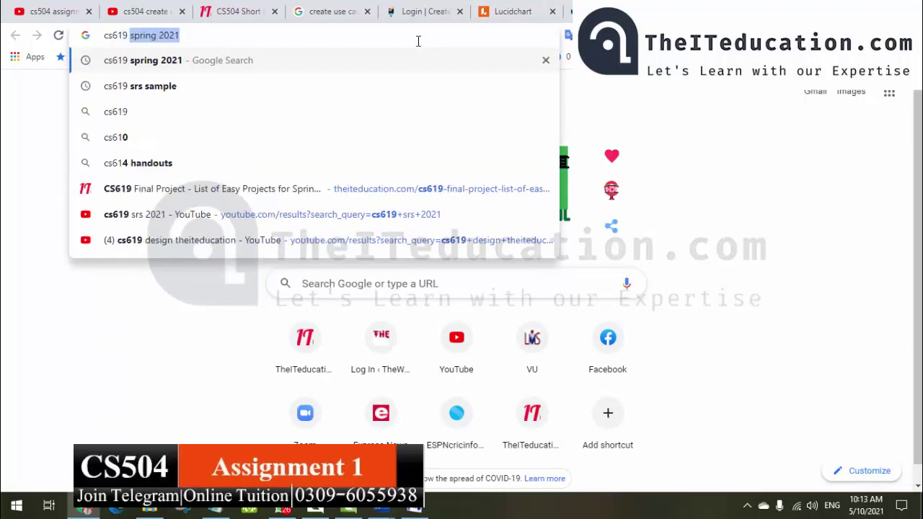
text( sma)
key(BackSpace)
key(BackSpace)
key(BackSpace)
text(srs s)
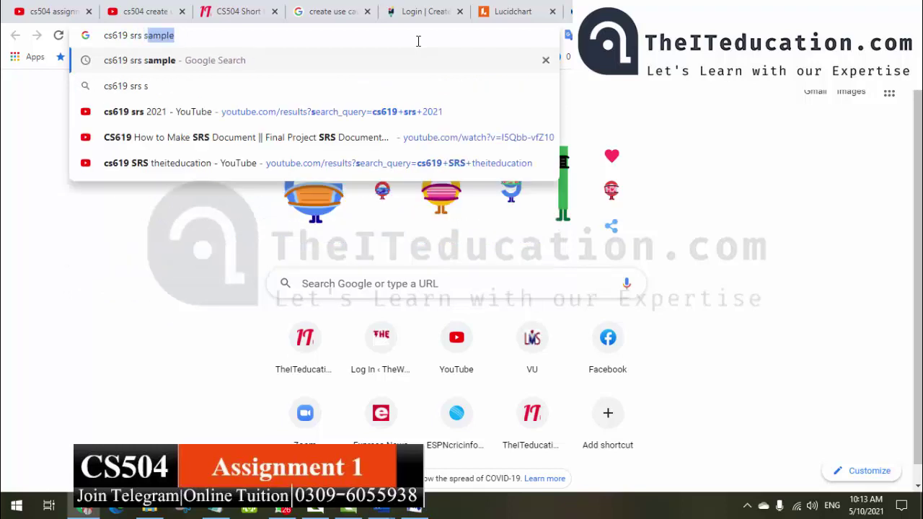
key(Return)
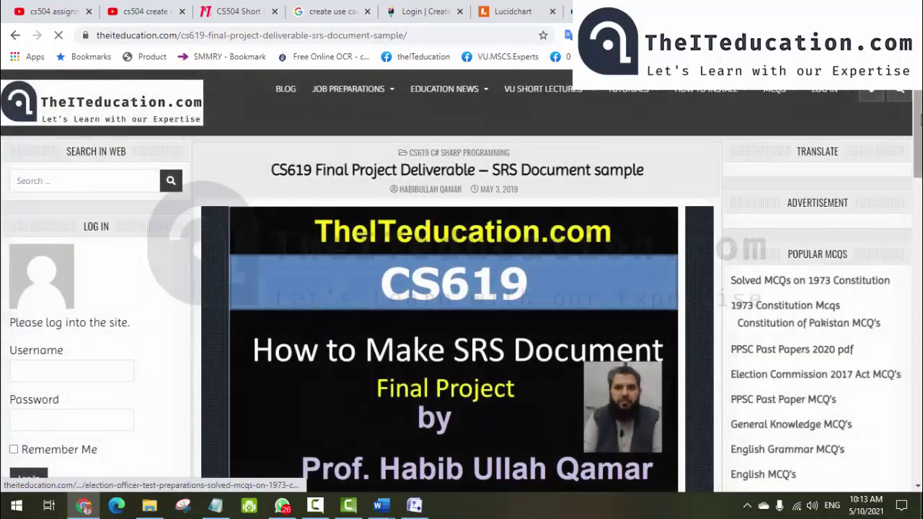
Scroll the TheITeducation.com article down to its download link.
drag(920, 116, 920, 257)
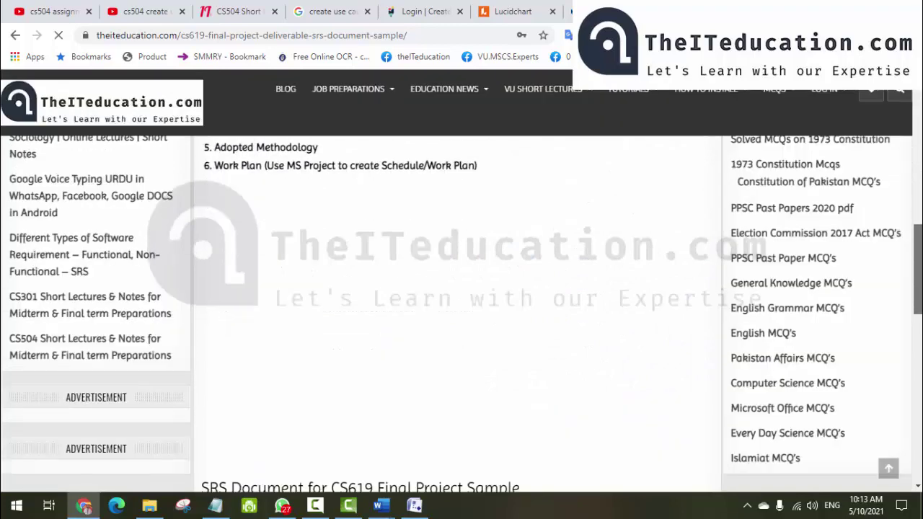
scroll(809, 320, down, 2)
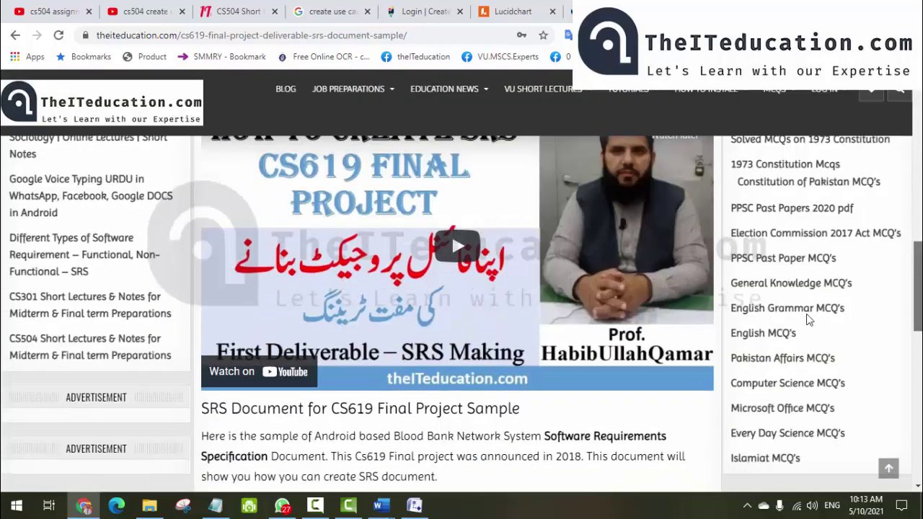
scroll(479, 315, down, 2)
scroll(479, 314, down, 3)
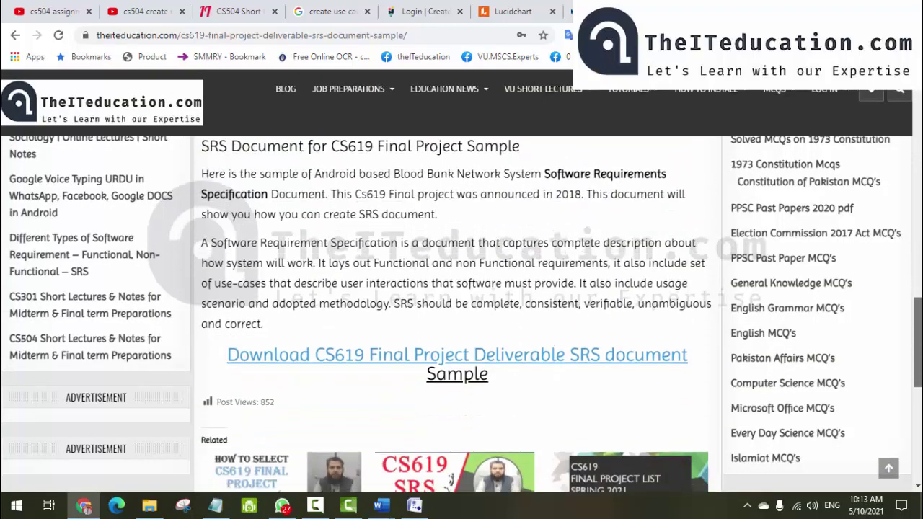
scroll(479, 314, down, 1)
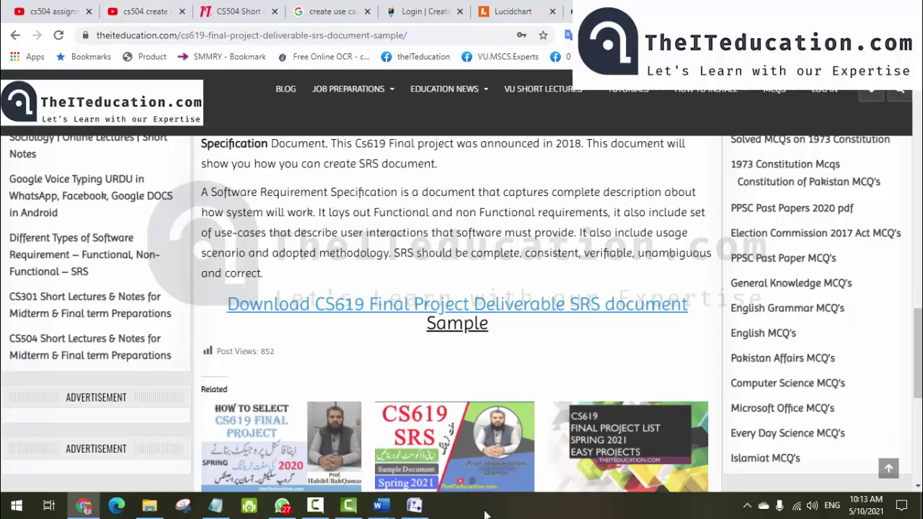
Bring up the finished Visio diagram, then minimize Visio and Chrome to reveal the Word scenario.
click(415, 505)
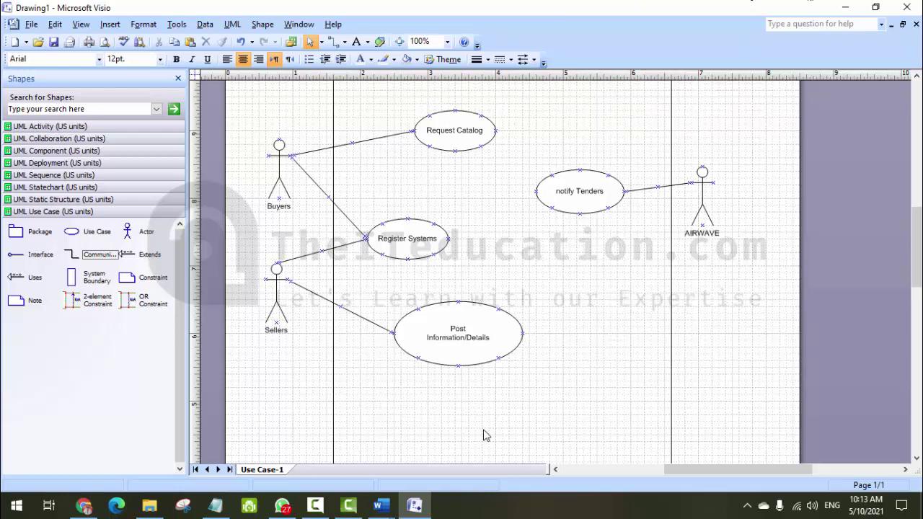
click(844, 7)
click(846, 9)
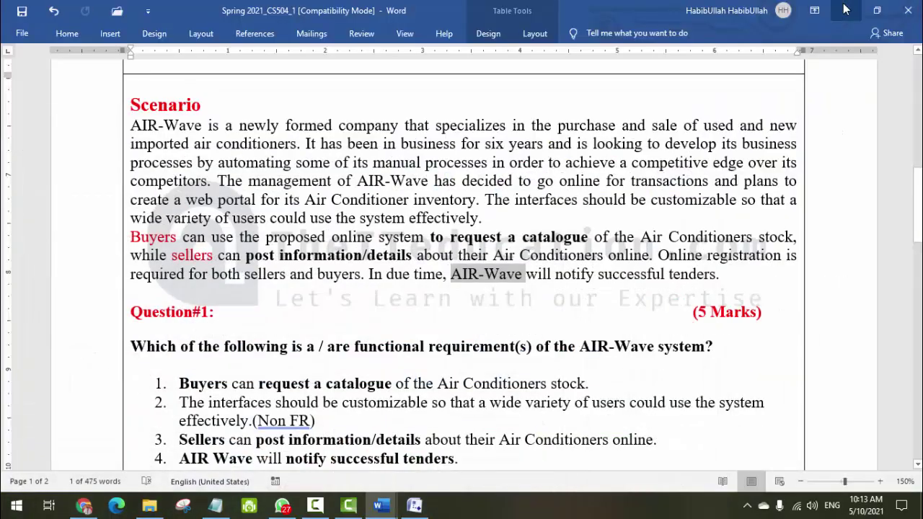